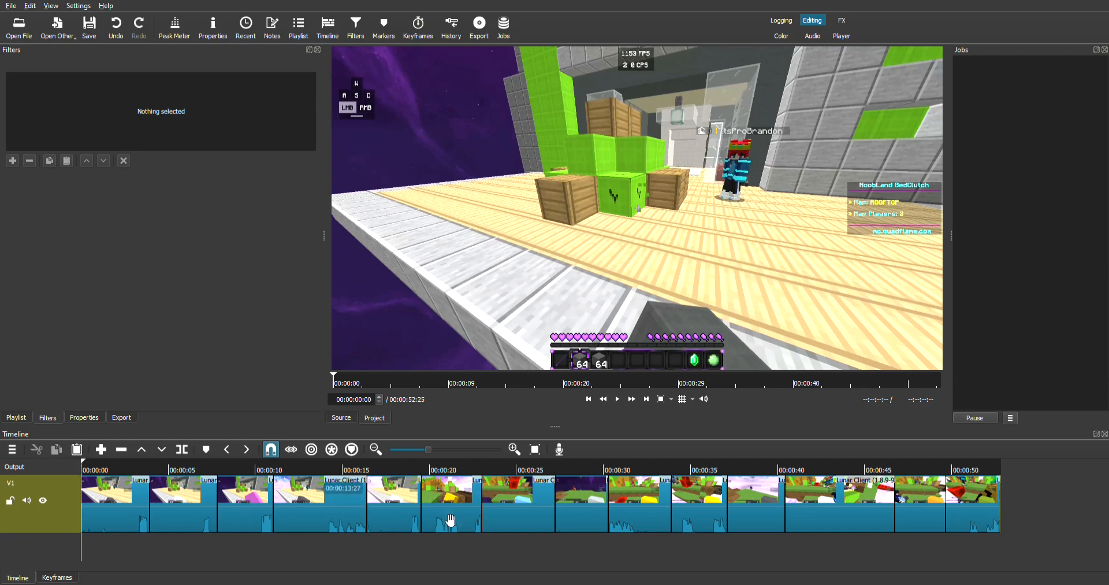
Step: Preview the first few gameplay clips by scrubbing from the start of the timeline and playing them back
left_click(98, 469)
mouse_move(110, 470)
left_mouse_down()
mouse_move(183, 470)
mouse_move(89, 469)
mouse_move(116, 469)
left_mouse_up()
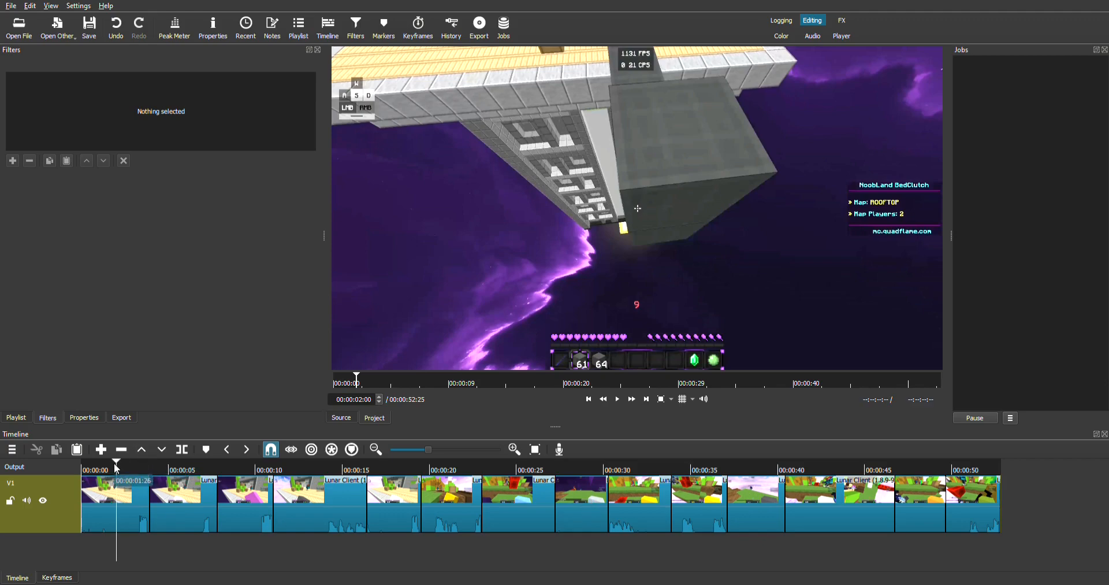
left_click_drag(115, 468, 108, 467)
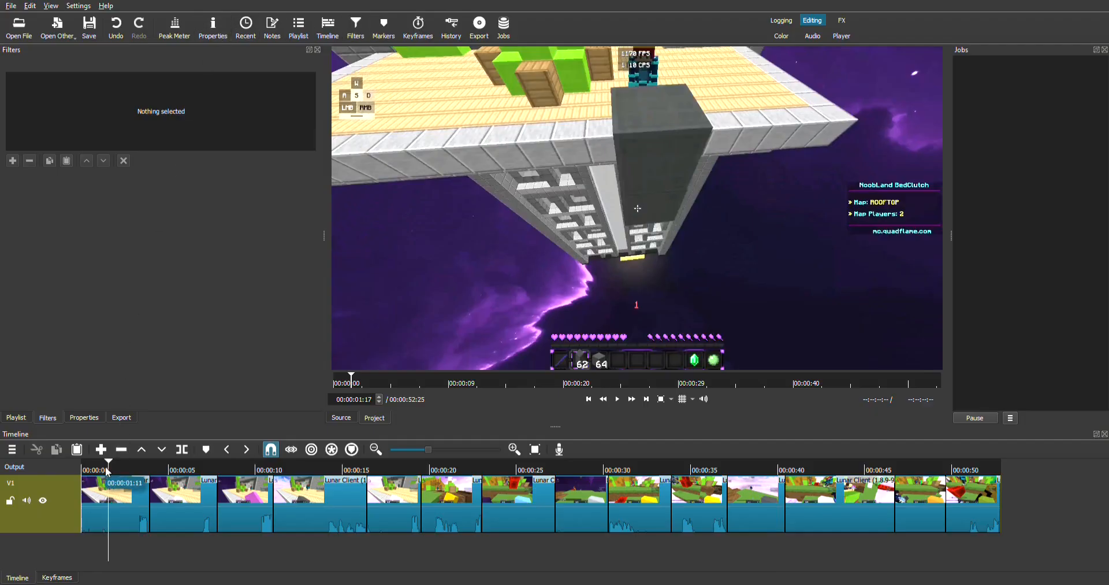
left_click(84, 469)
left_click_drag(82, 466, 117, 463)
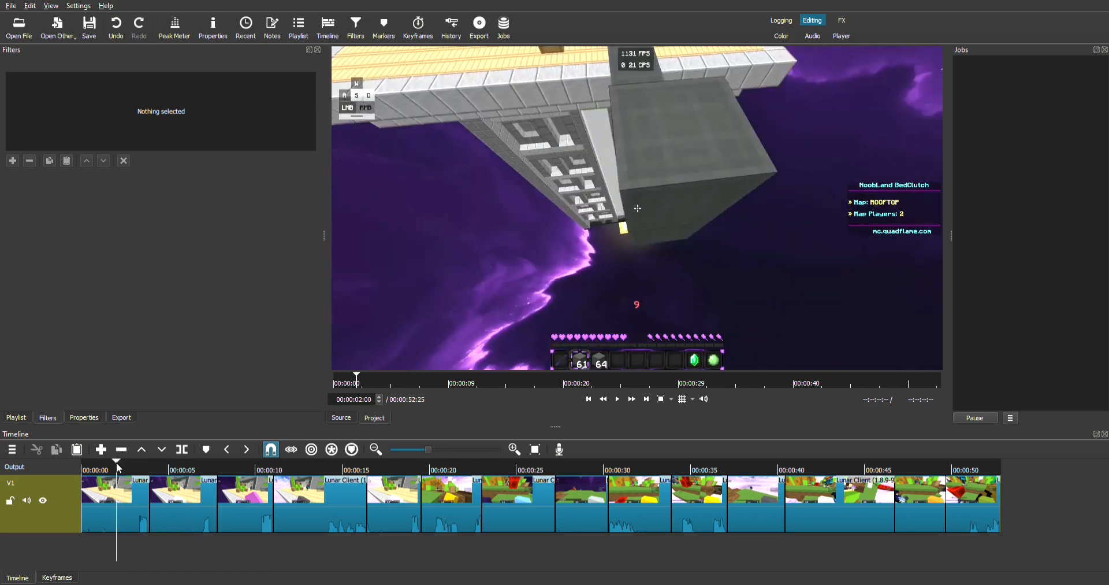
left_click(619, 400)
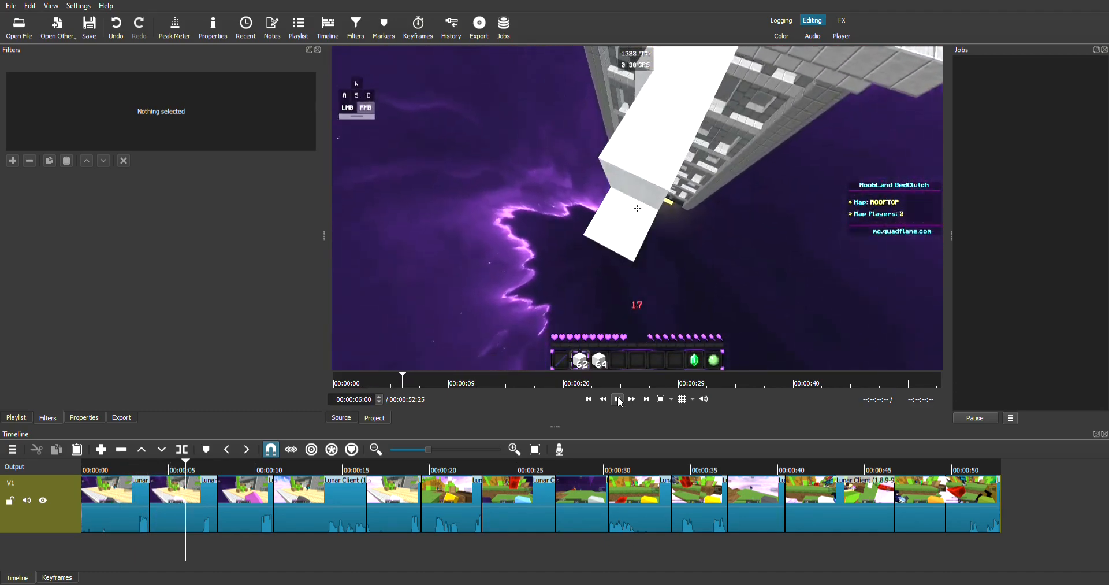
left_click(618, 399)
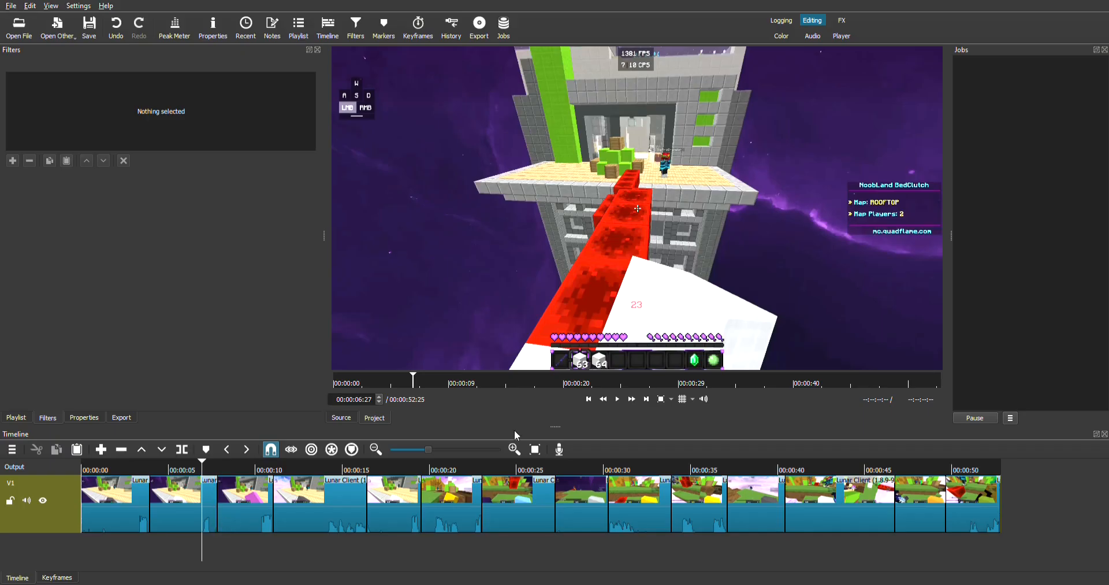
left_click(618, 399)
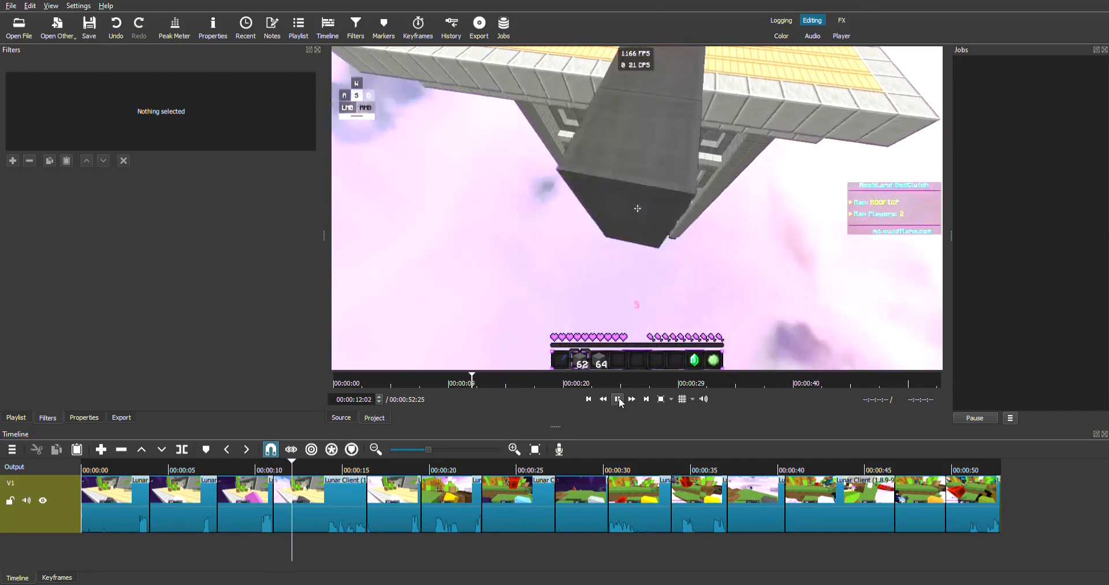
left_click(619, 400)
Step: Split the fourth gameplay clip on track V1 near its beginning, at about 00:00:11:25, and play across the cut
mouse_move(305, 465)
left_mouse_down()
mouse_move(293, 475)
mouse_move(288, 461)
left_mouse_up()
left_click(293, 474)
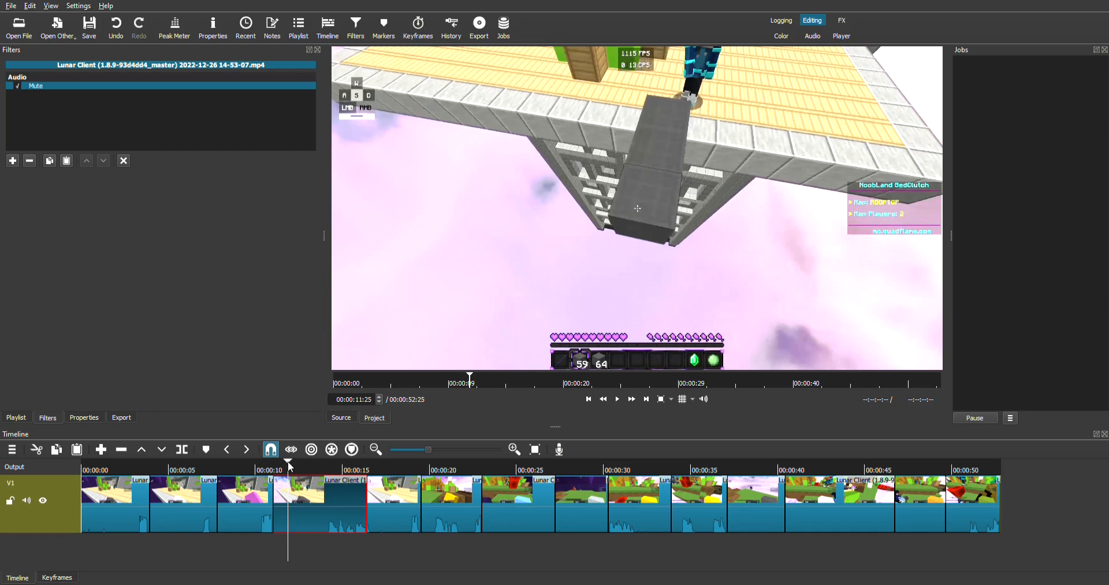
left_click(186, 453)
left_click_drag(290, 466, 284, 461)
key("space")
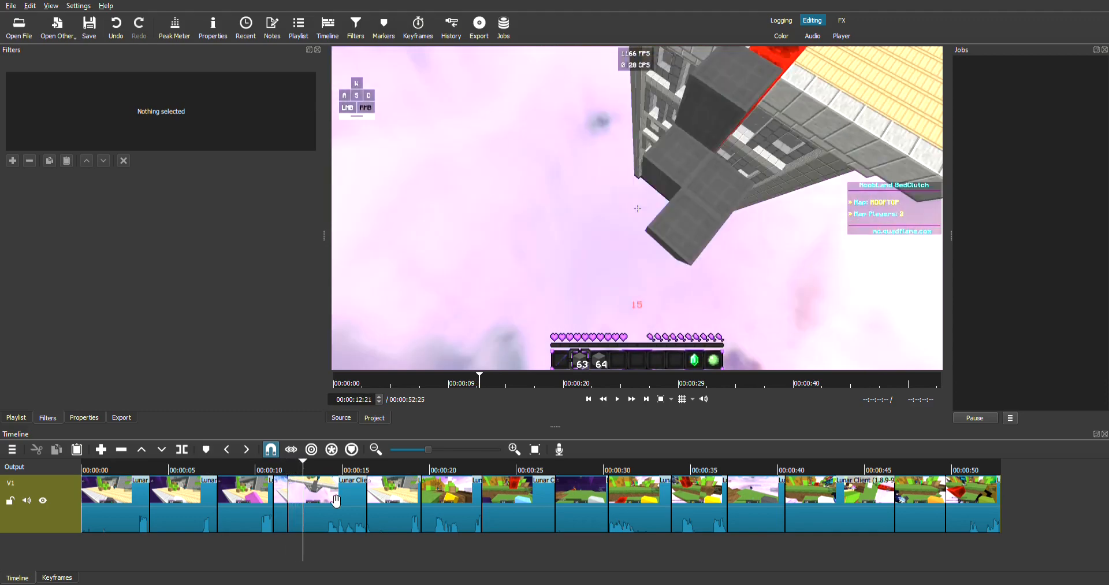
Step: Try to move the later part of the split fourth clip earlier, and undo the move and the split
left_click(279, 468)
left_click_drag(280, 470, 351, 507)
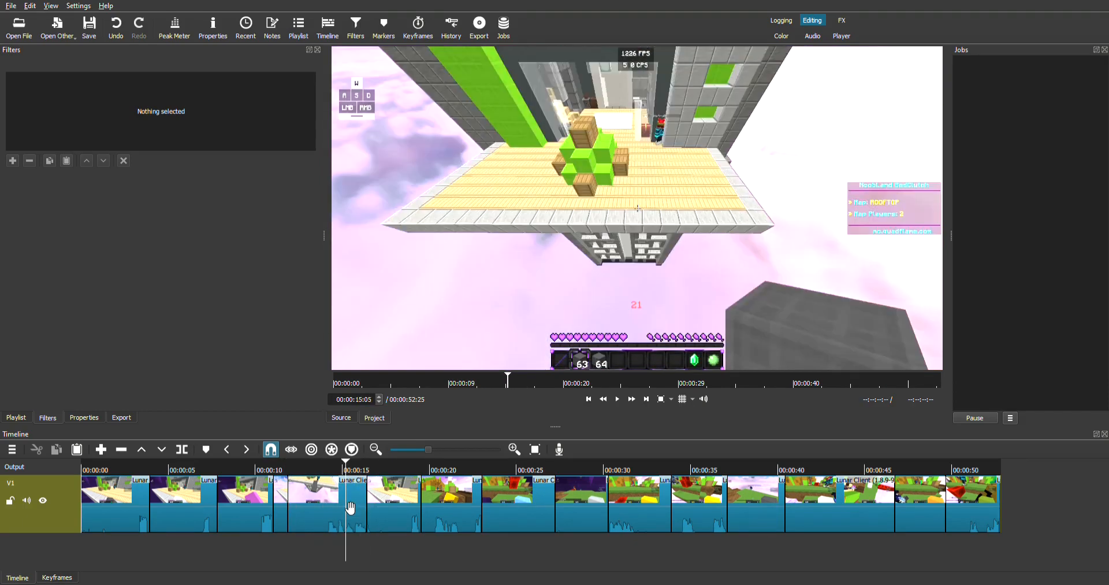
left_click(348, 508)
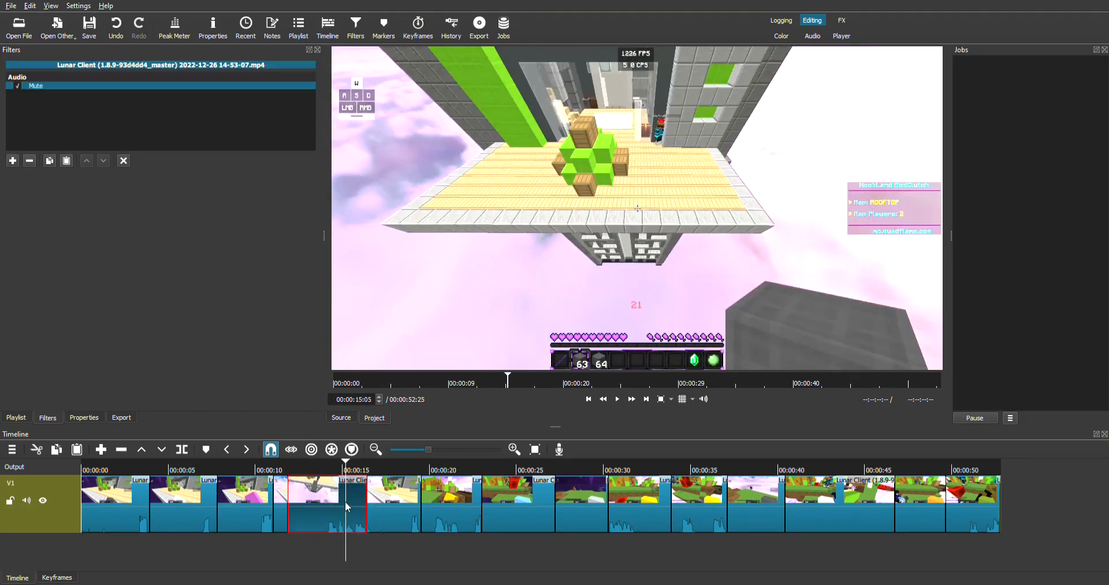
left_click_drag(346, 502, 317, 500)
left_click_drag(352, 469, 271, 470)
left_click(617, 398)
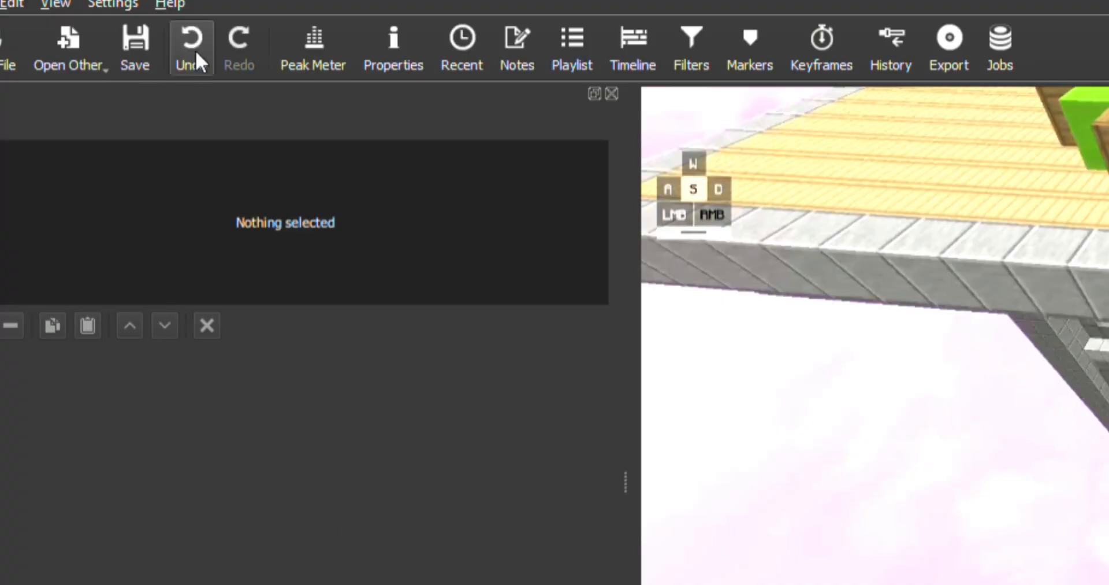
left_click(194, 49)
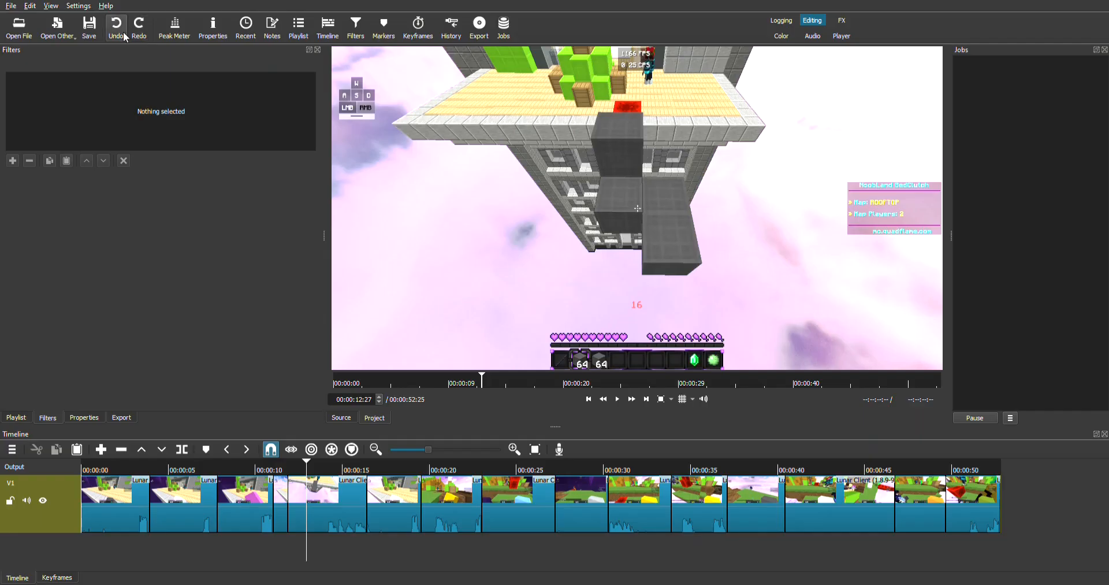
Step: Split the fourth gameplay clip at 00:00:12:07 and return the playhead to that cut
left_click(287, 469)
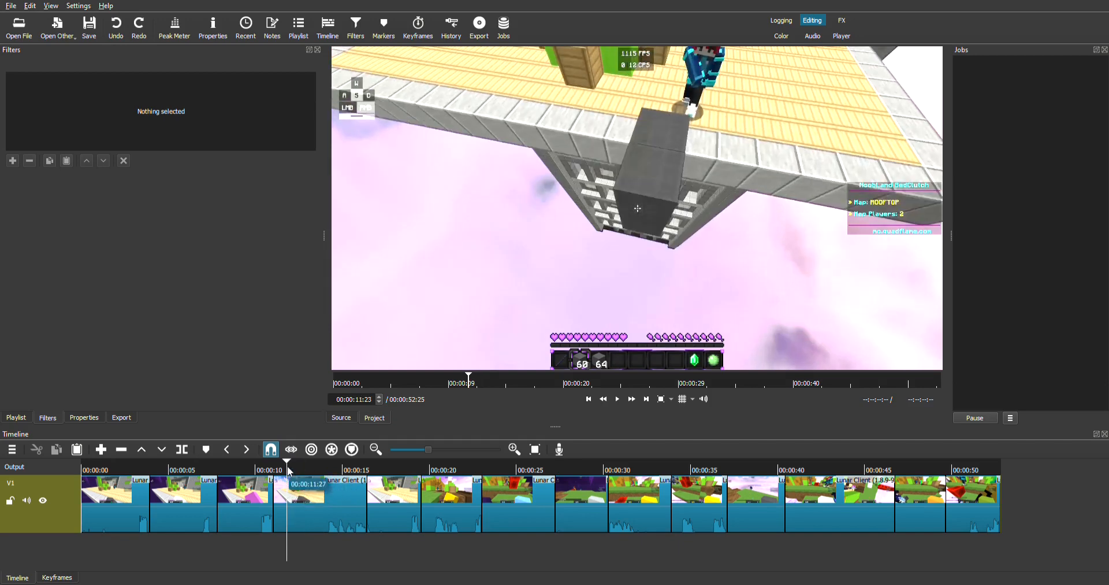
left_click(293, 469)
left_click(185, 452)
left_click(303, 468)
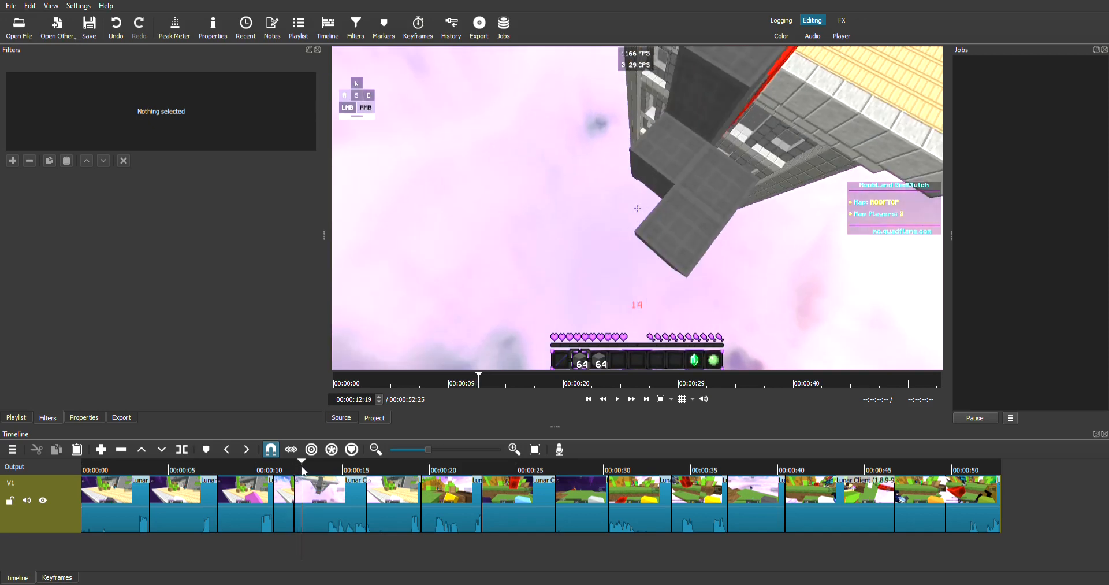
left_click(310, 467)
left_click(296, 466)
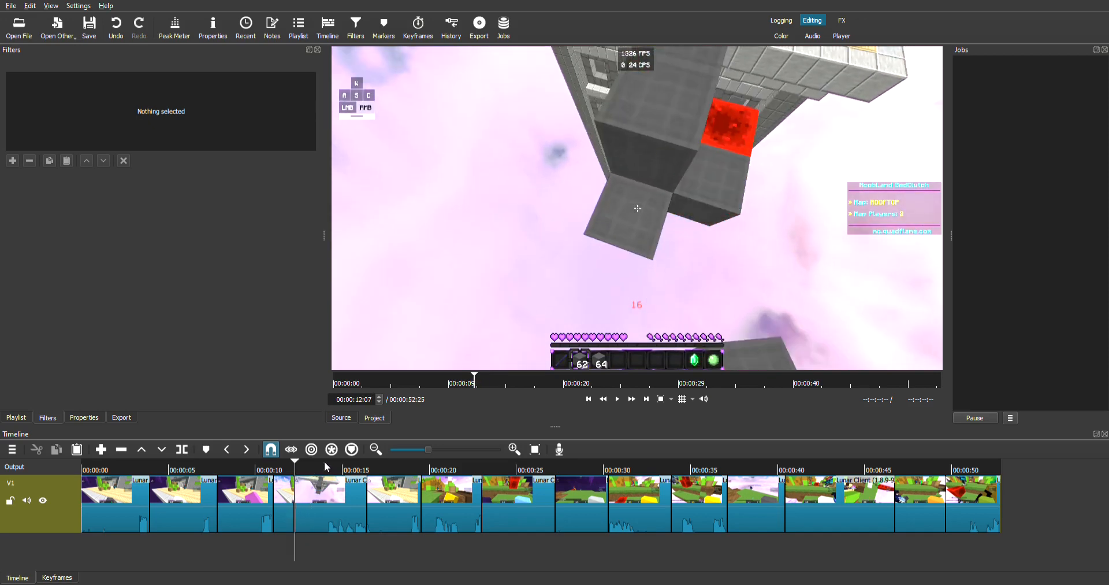
Step: Make a second cut at 00:00:12:26 and close up the remaining footage over the short piece between the two cuts
left_click(618, 399)
left_click(617, 400)
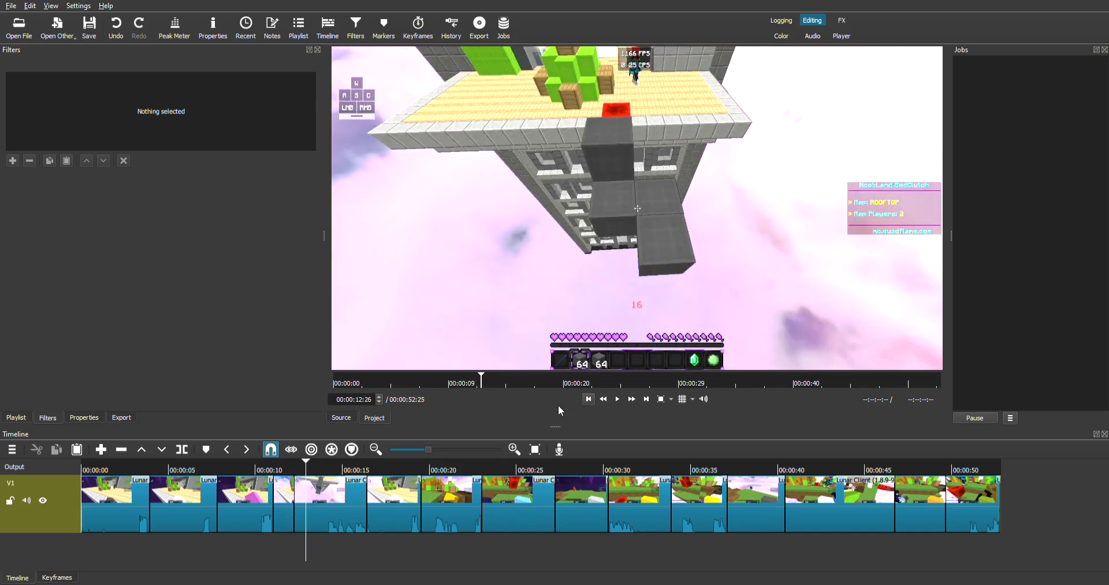
left_click(186, 452)
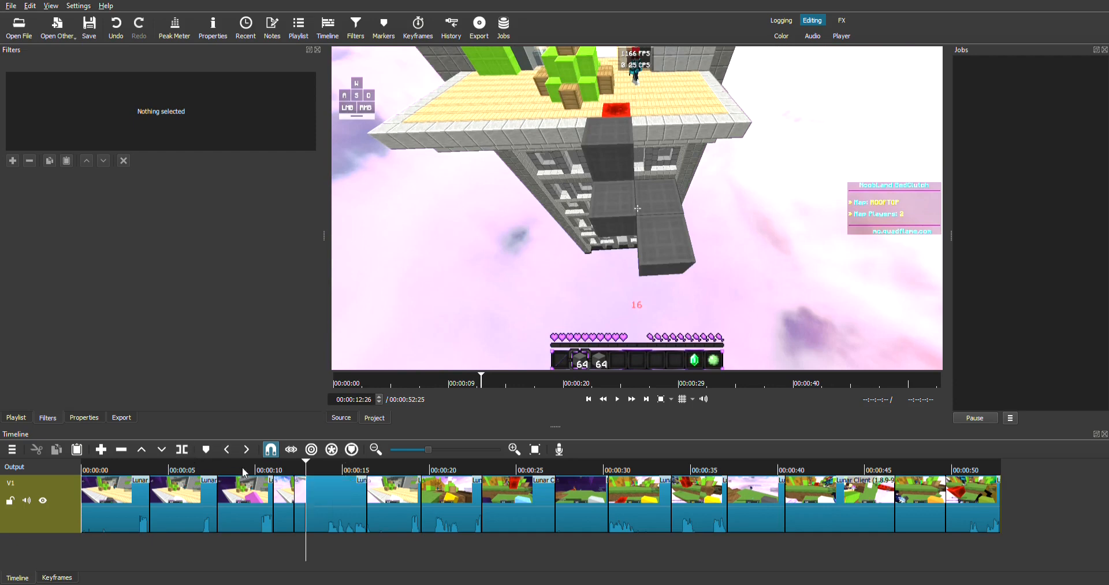
left_click(303, 502)
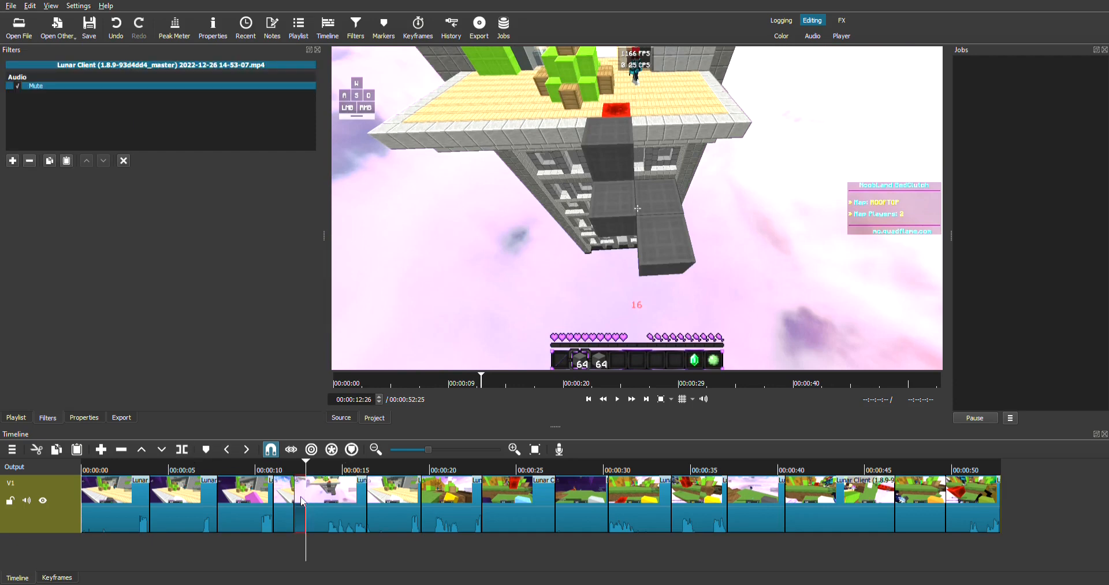
left_click_drag(301, 502, 327, 504)
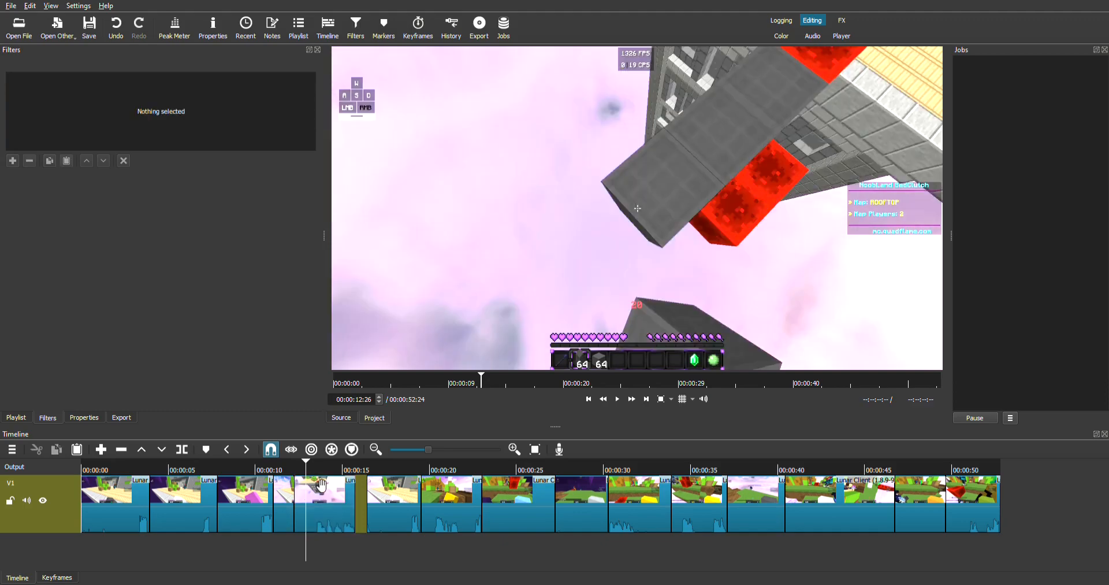
Step: Play across the join in the fourth clip, and undo the segment removal and both cuts
left_click(619, 400)
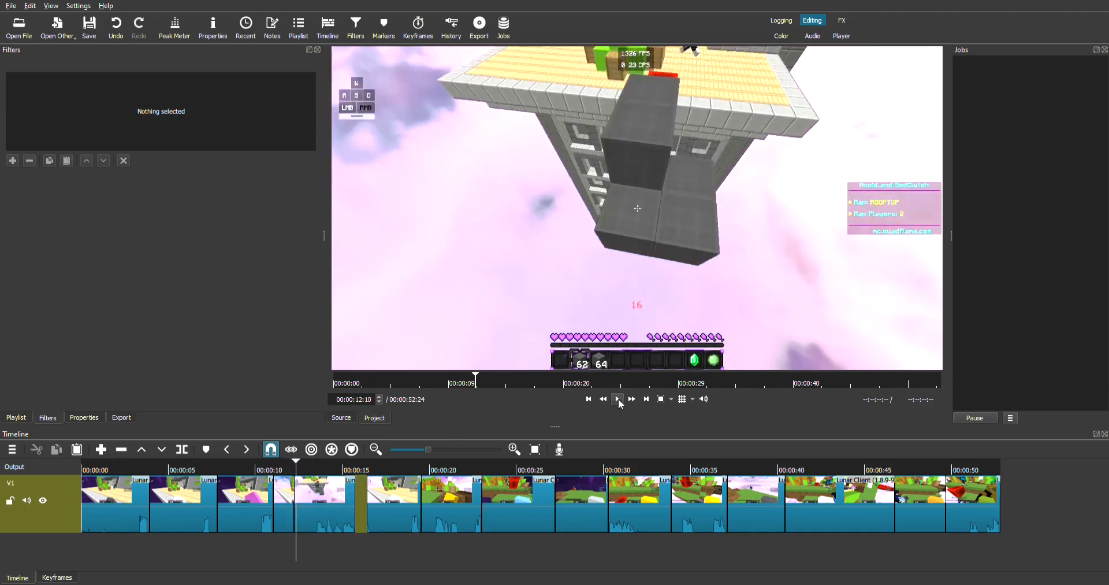
left_click(618, 398)
left_click(116, 27)
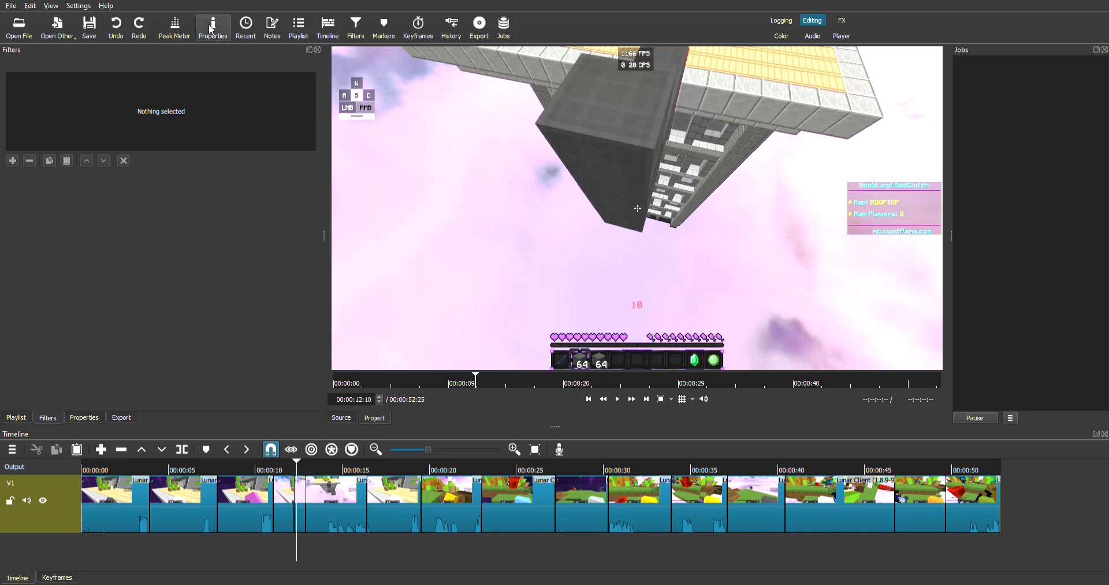
left_click(110, 36)
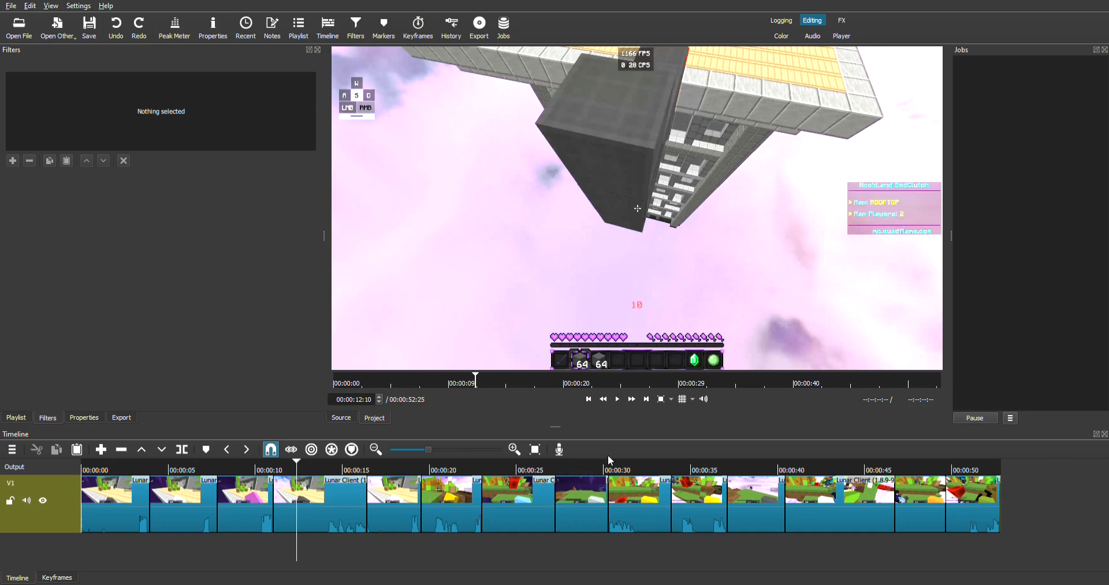
Step: Add an audio track below the video track, with the playhead at the start of the timeline
left_click_drag(296, 466, 74, 463)
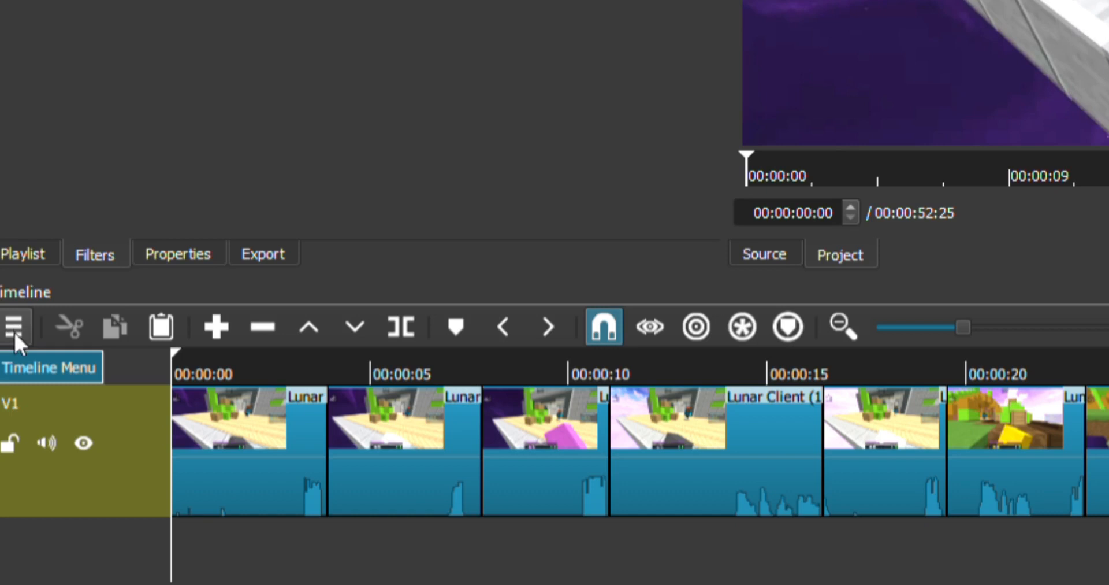
left_click(14, 329)
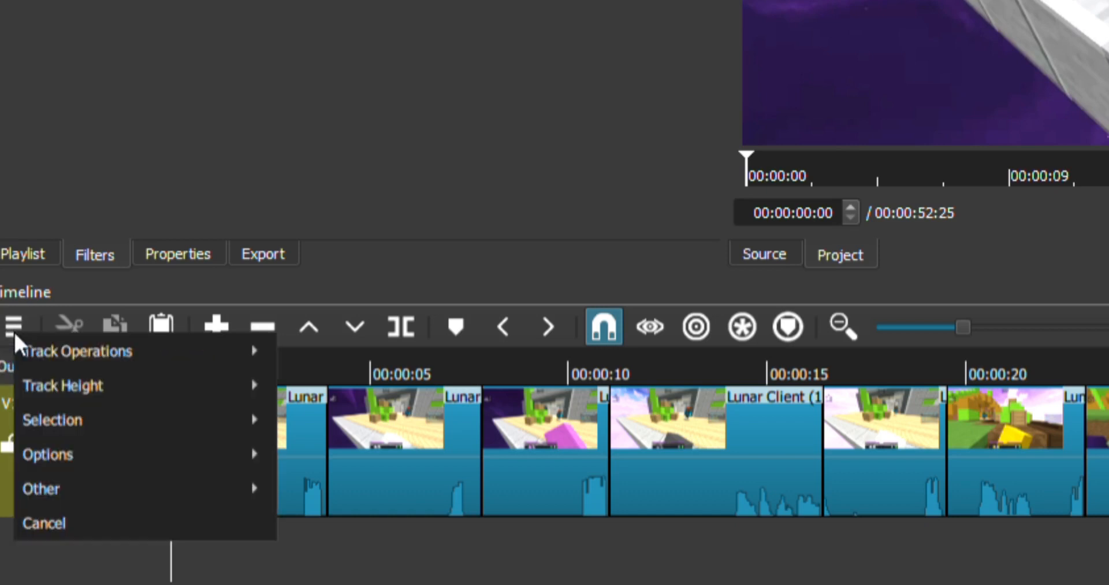
mouse_move(29, 348)
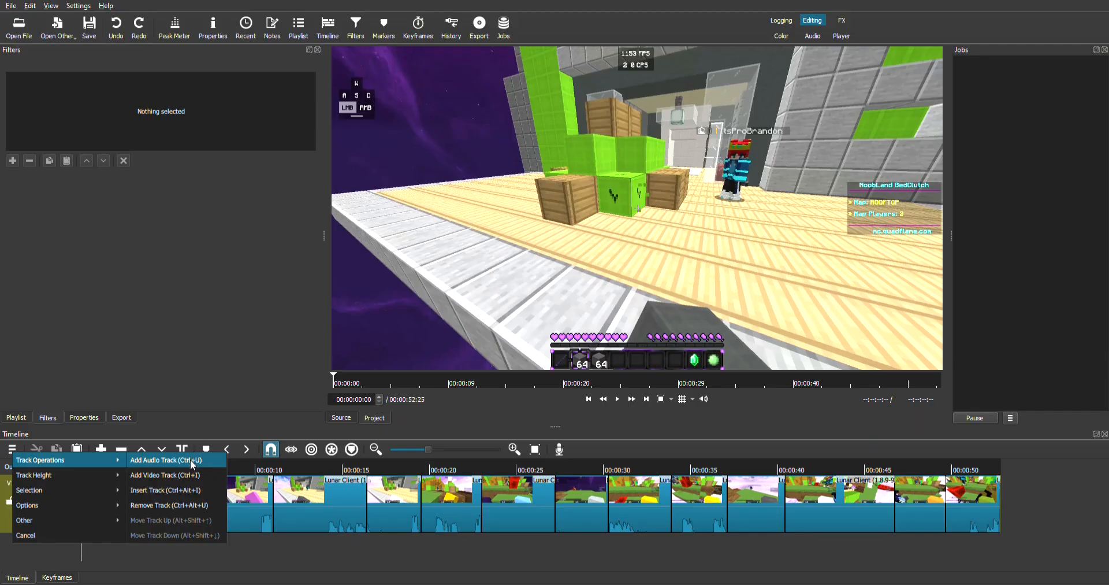
left_click(422, 355)
scroll(1105, 522, "down", 2)
mouse_move(1106, 530)
left_mouse_down()
mouse_move(1104, 546)
mouse_move(1099, 520)
left_mouse_up()
scroll(1099, 520, "down", 1)
left_click_drag(73, 539, 15, 533)
scroll(1103, 489, "up", 1)
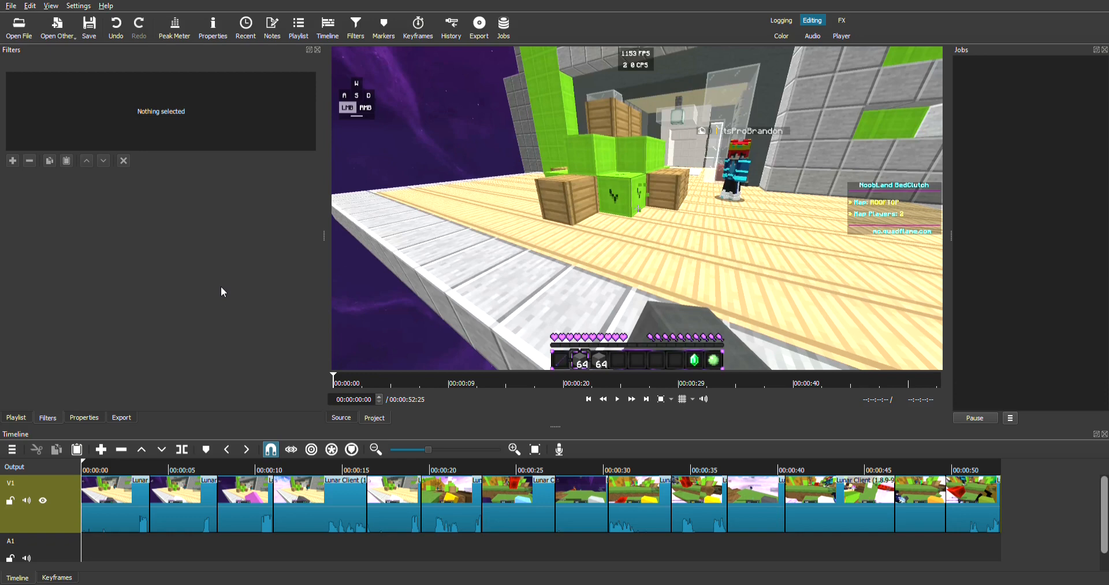
Step: Place the JAWNY - adios clip on track A1 at the timeline's start, with its first 00:00:02:06 trimmed off
left_click(13, 19)
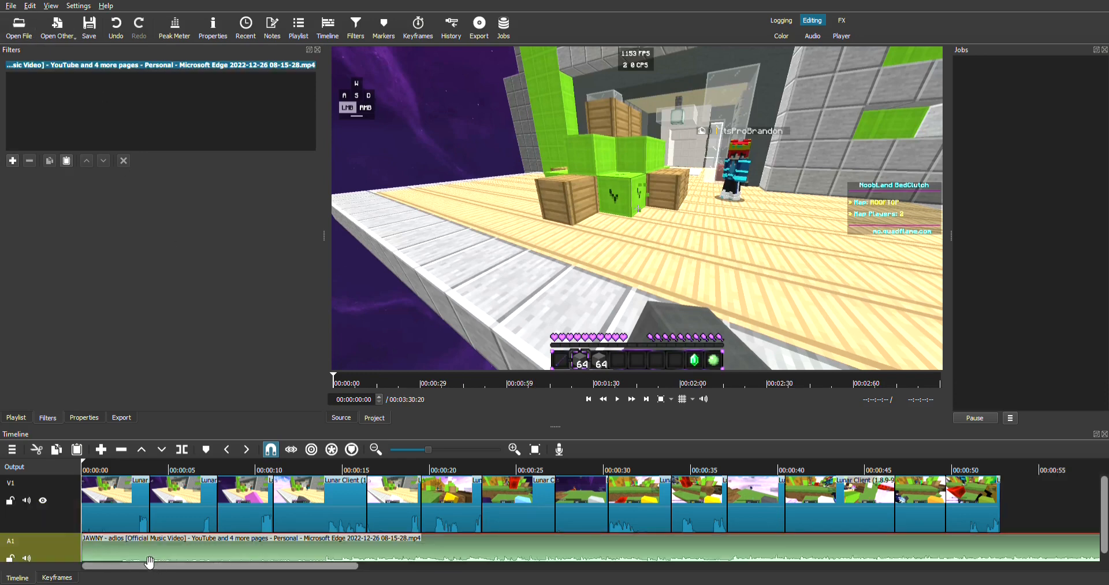
key("Right")
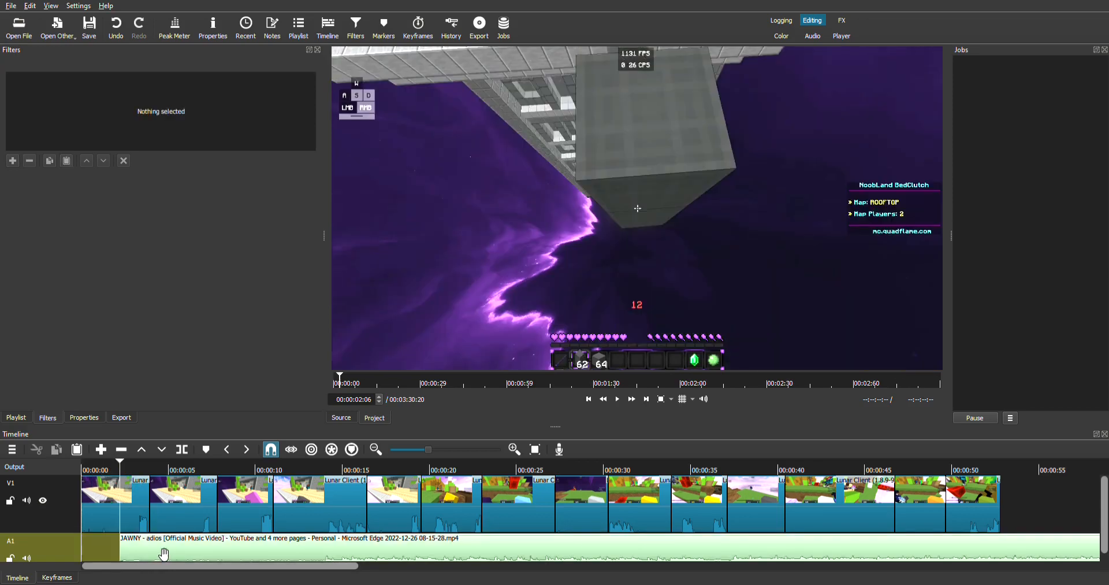
left_click_drag(175, 548, 129, 541)
Step: Play the opening of the timeline to check the music against the gameplay
left_click(84, 464)
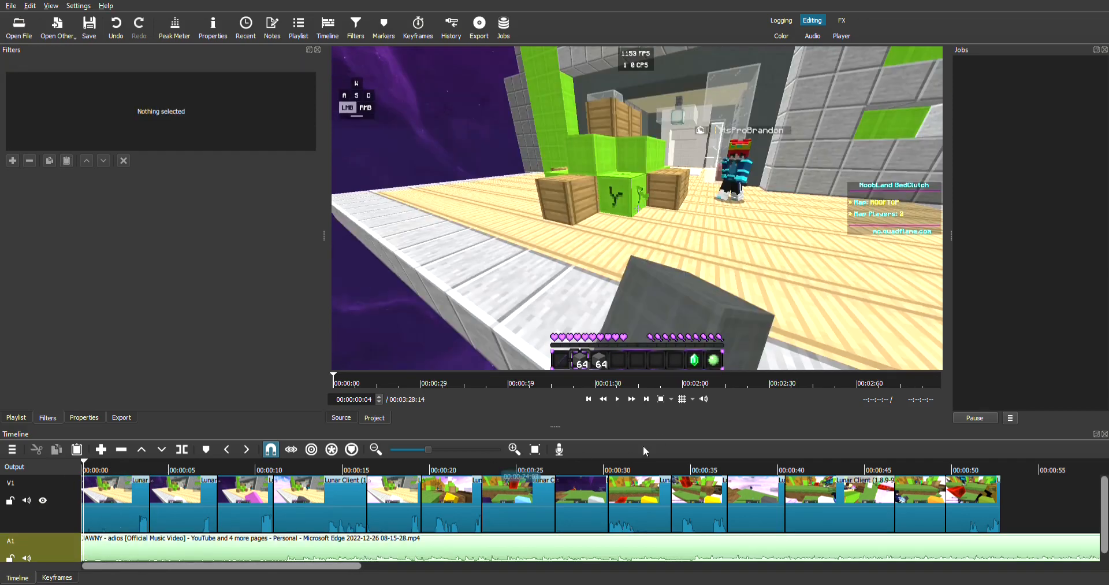
left_click(619, 399)
key("space")
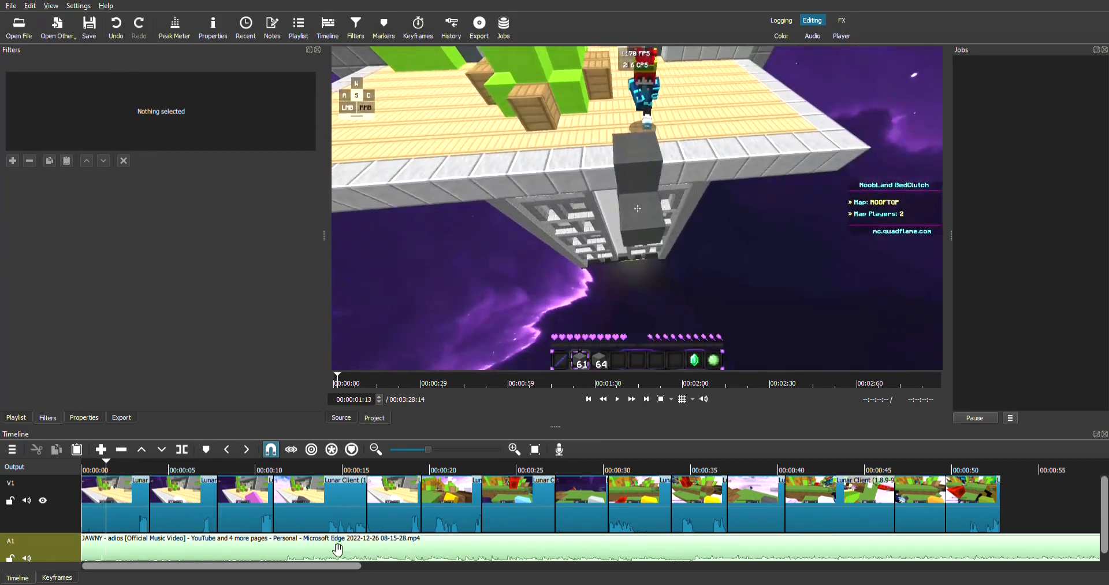
Step: Add a Gain / Volume filter to the JAWNY - adios music clip on track A1 and raise its level
left_click(338, 549)
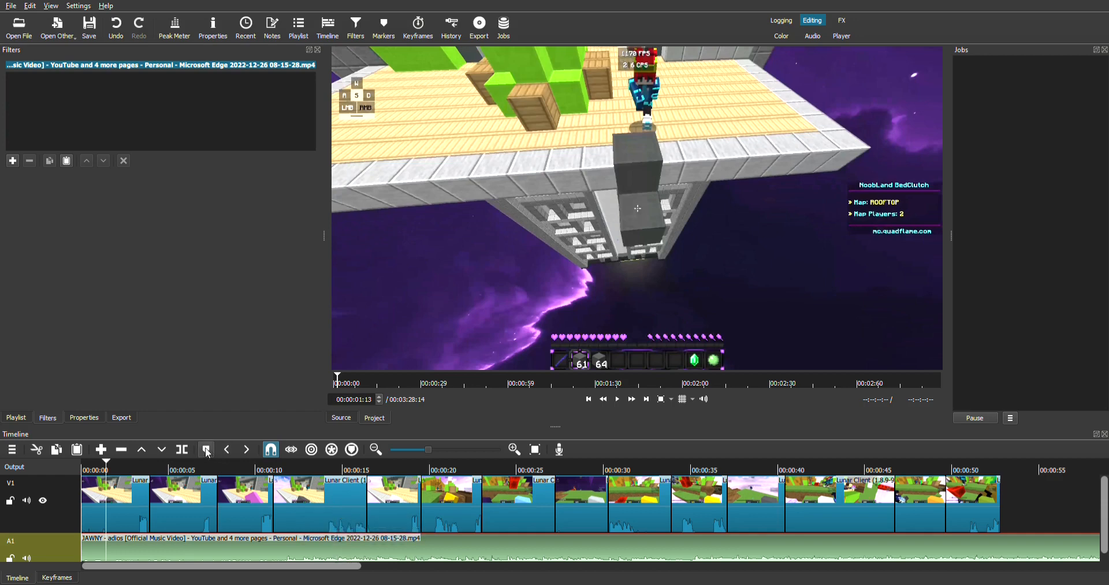
left_click(314, 523)
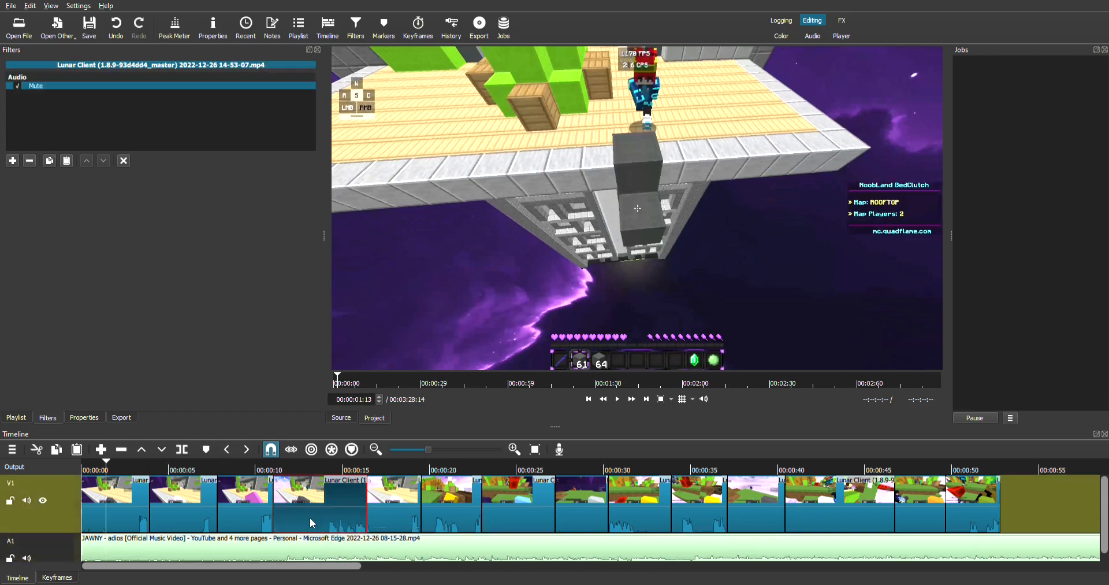
left_click(300, 485)
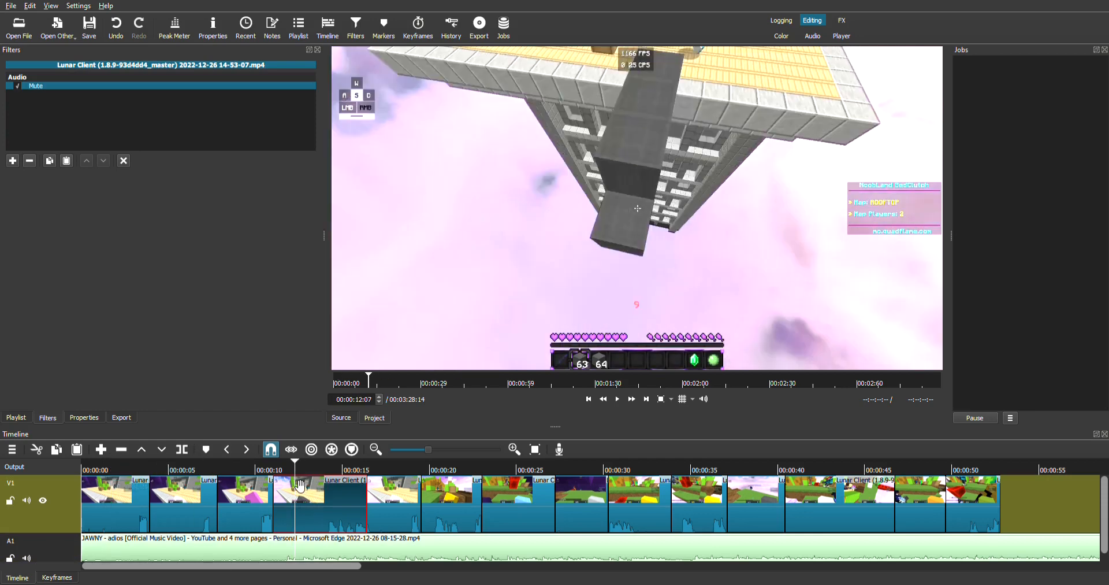
left_click(285, 551)
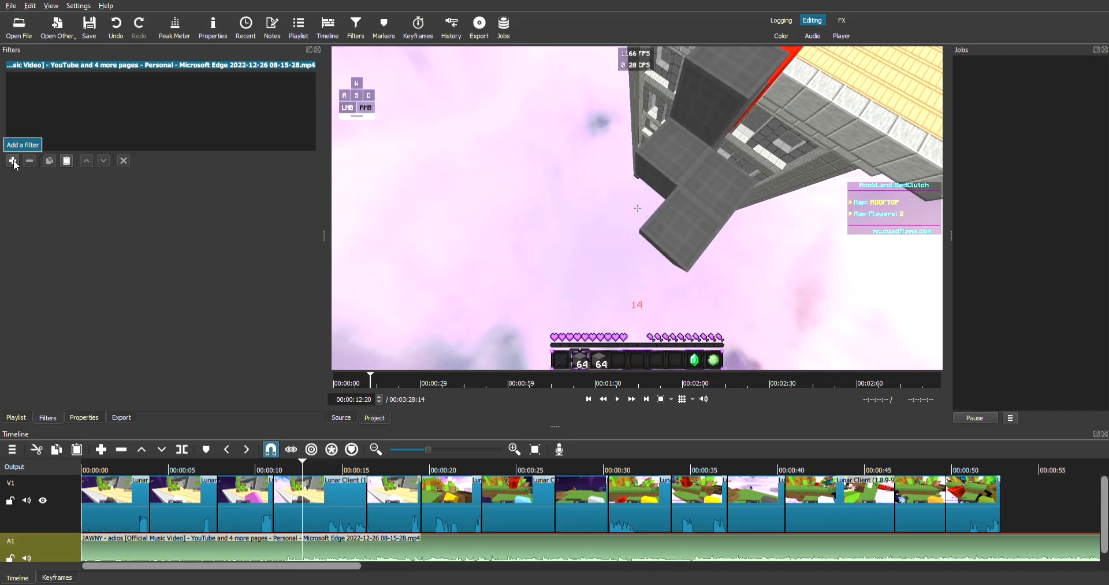
left_click(13, 161)
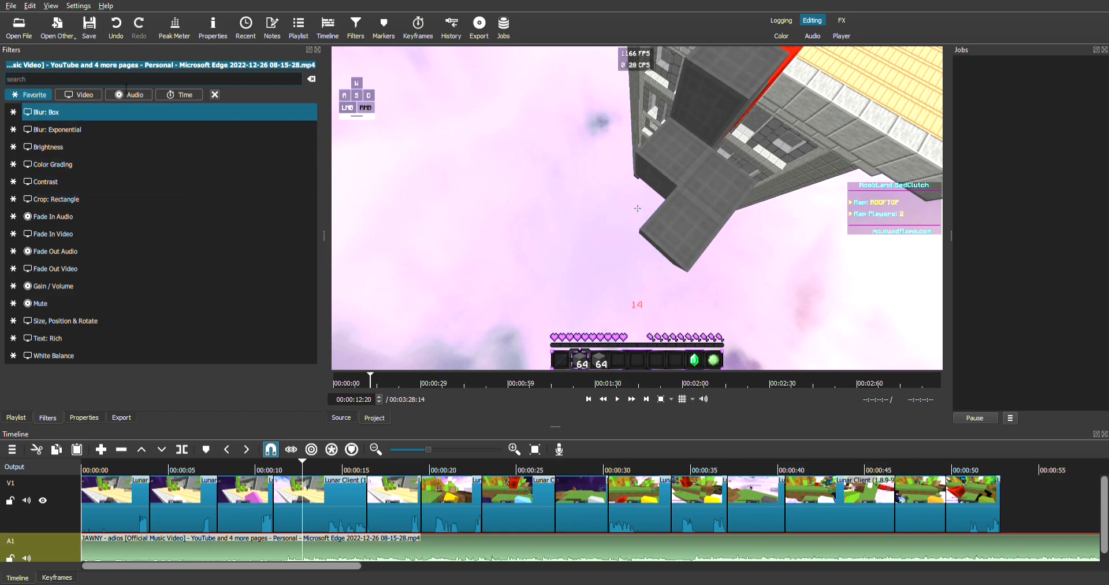
left_click(109, 283)
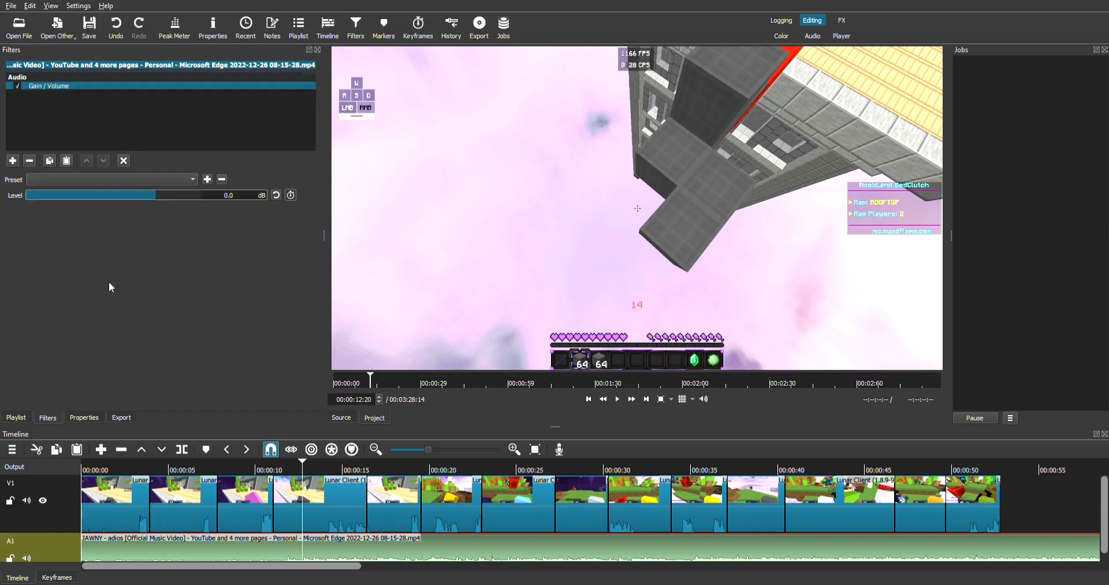
left_click_drag(159, 194, 212, 194)
Step: Add a second Gain / Volume filter to the music clip and raise its level to 24.0 dB
left_click(13, 162)
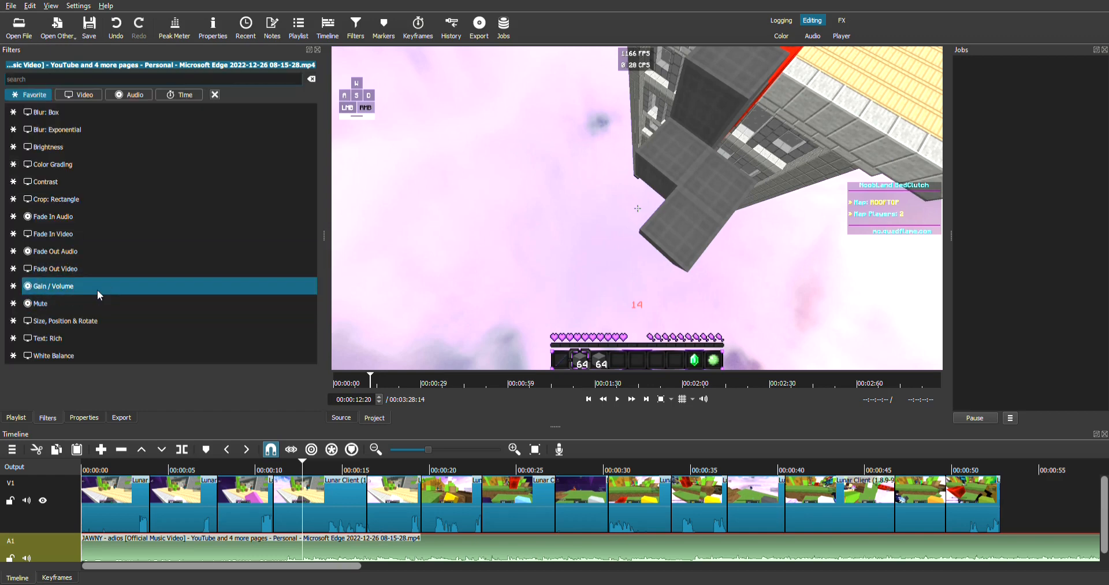
left_click(96, 286)
mouse_move(158, 195)
left_mouse_down()
mouse_move(220, 198)
mouse_move(162, 200)
left_mouse_up()
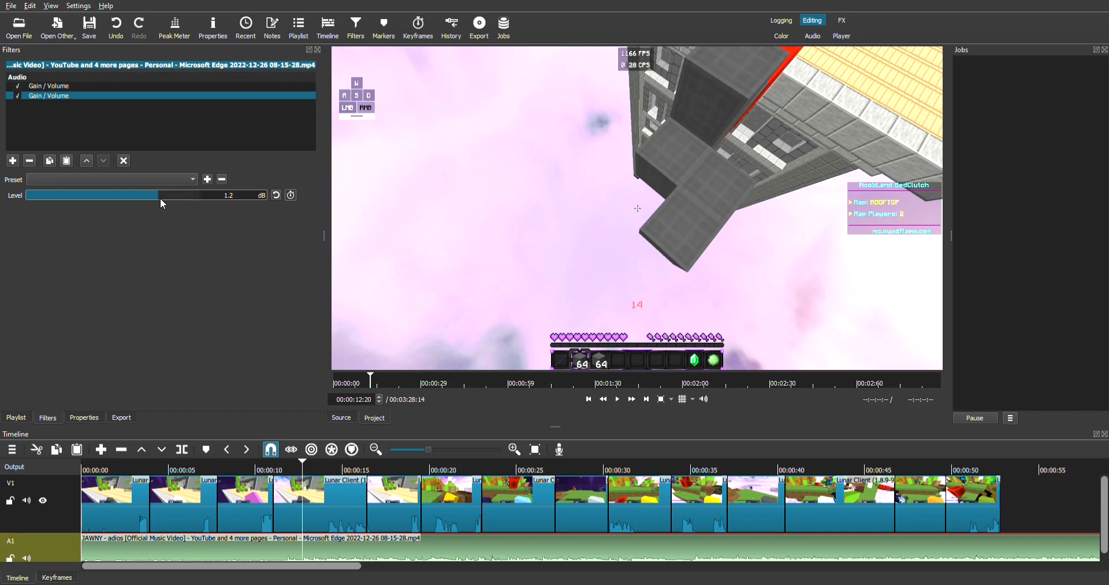
key("Home")
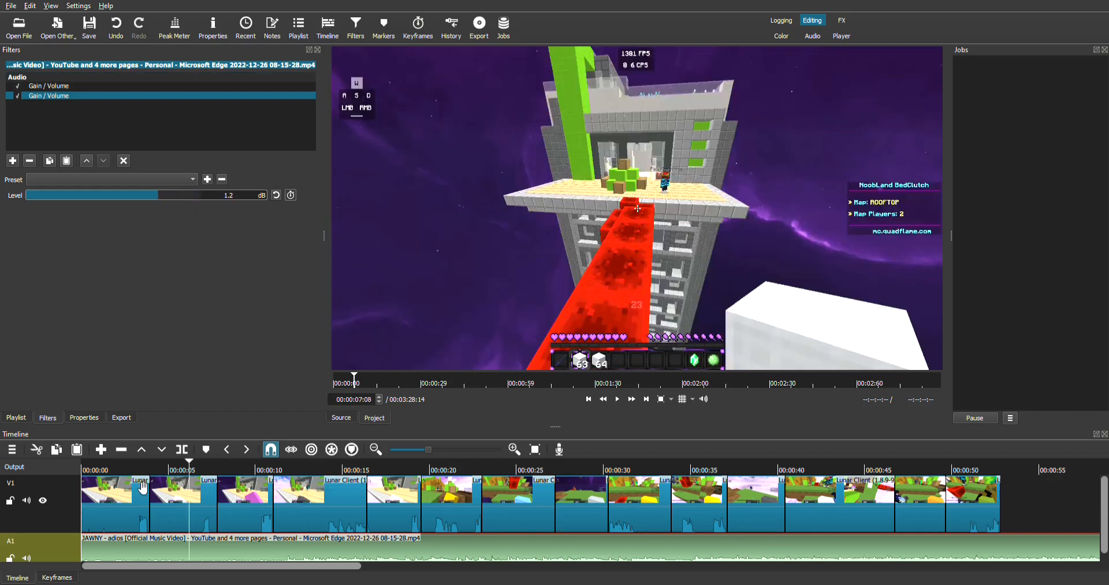
left_click(632, 398)
left_click(192, 195)
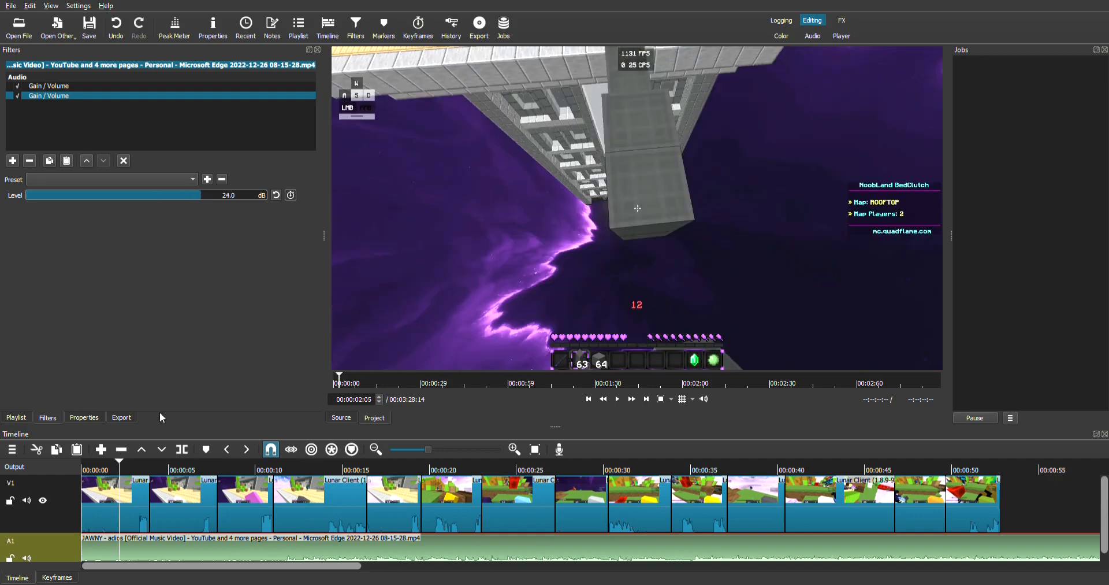
Step: Play the opening to hear the boosted music, and set the second gain filter's level to 18.5 dB
left_click(118, 469)
left_click(618, 399)
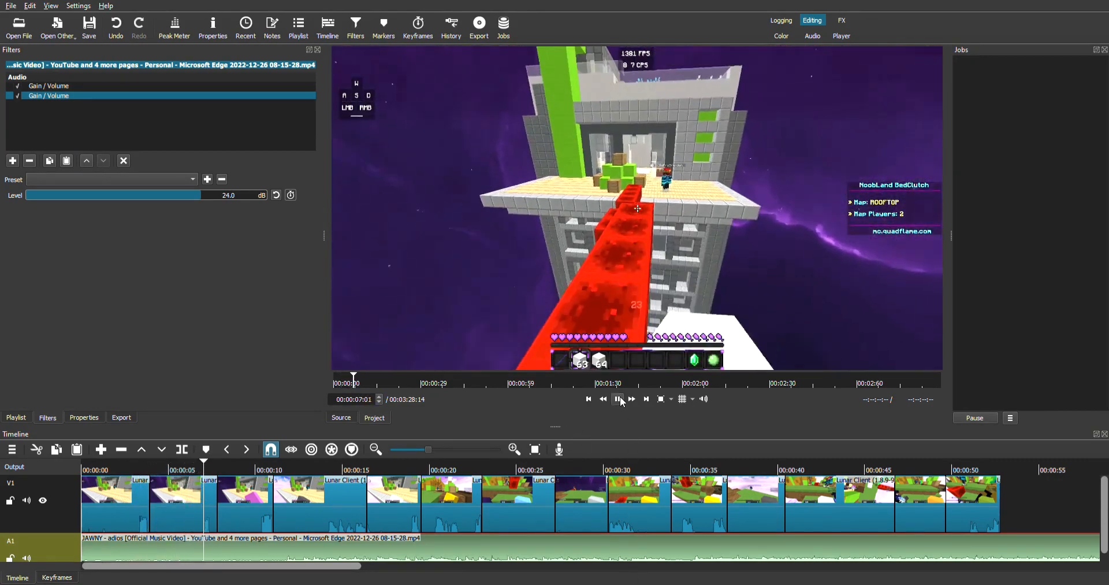
left_click(618, 400)
left_click(183, 468)
left_click(256, 468)
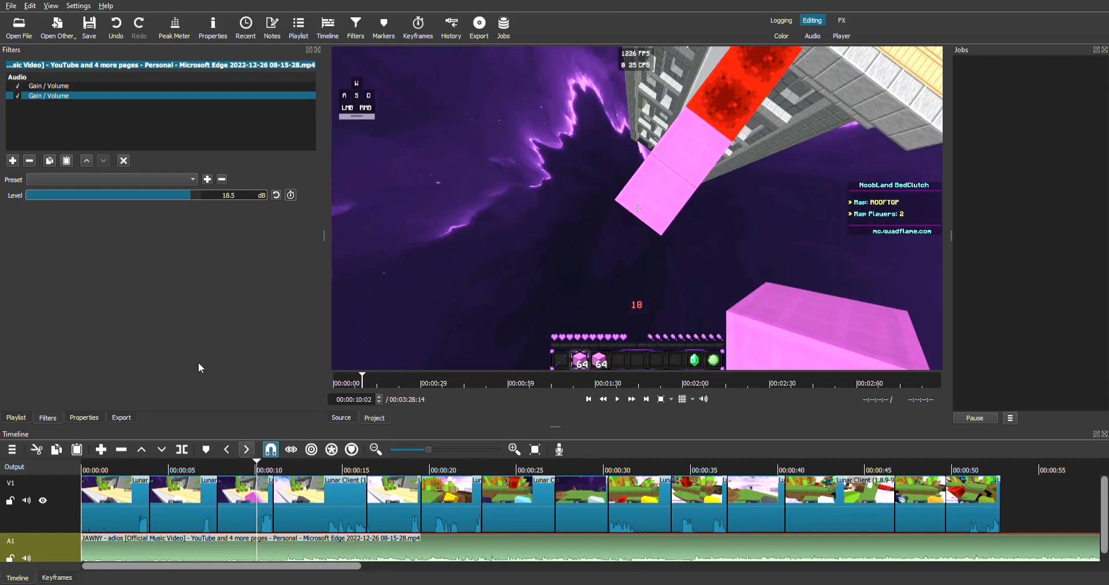
Step: Browse the favourite filters for the music clip and play the opening seconds of the timeline
left_click(13, 161)
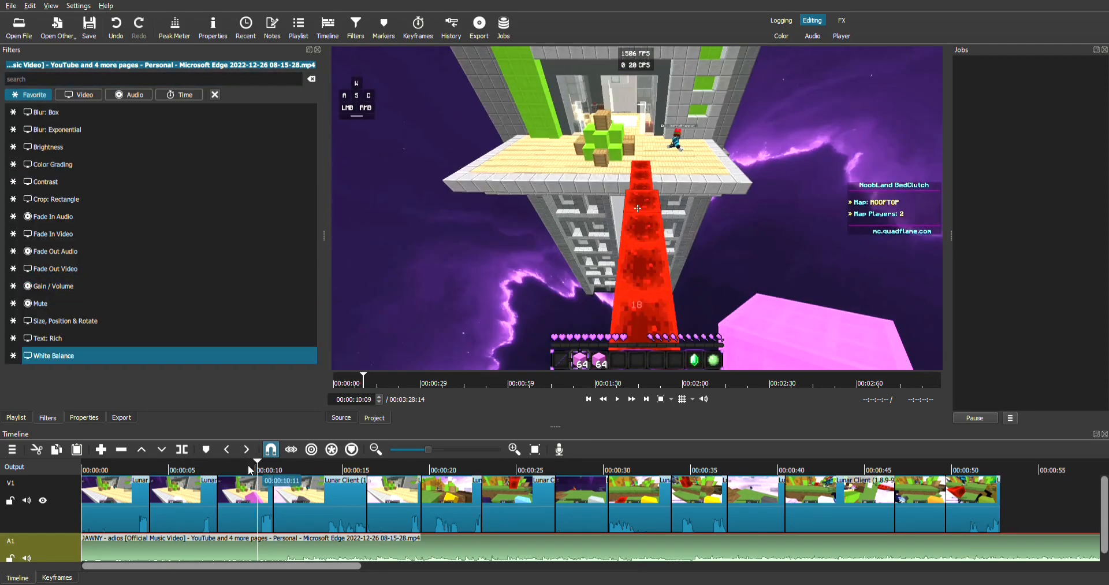
left_click(108, 487)
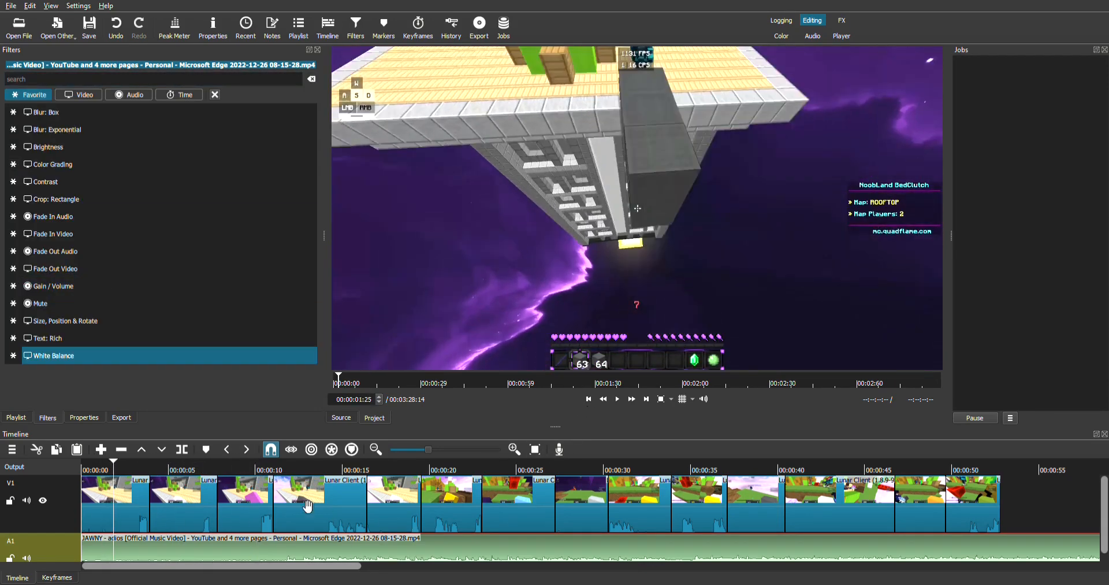
left_click(247, 504)
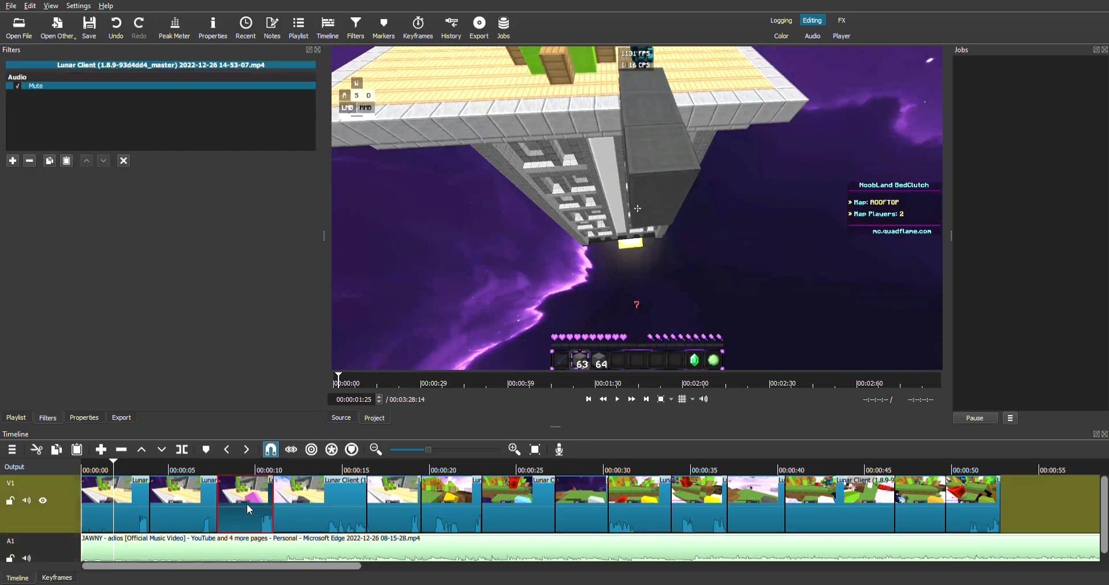
left_click(617, 400)
left_click(616, 400)
left_click_drag(138, 472, 82, 475)
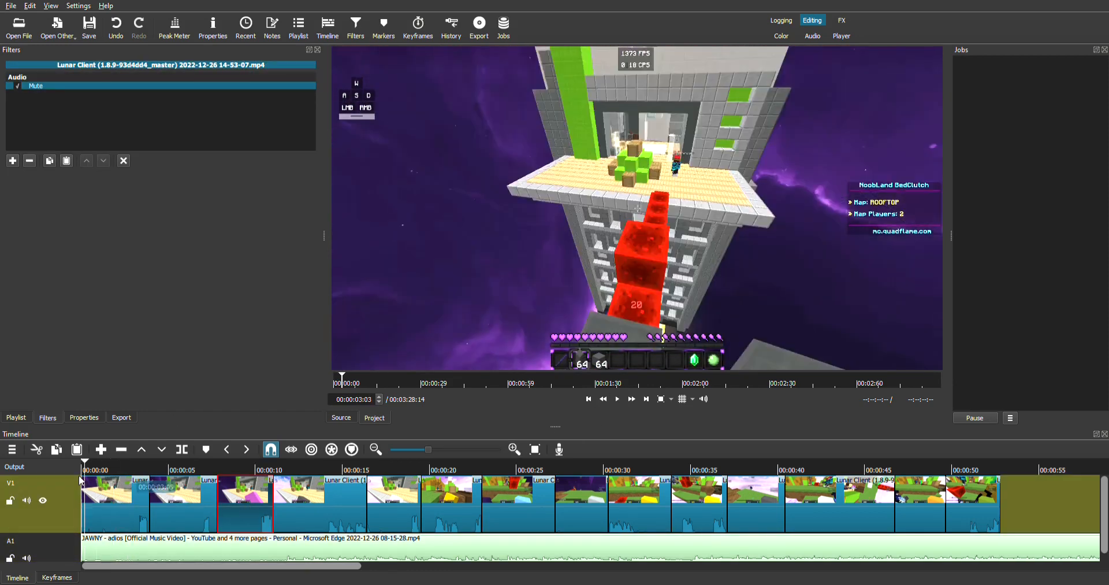
left_click(85, 484)
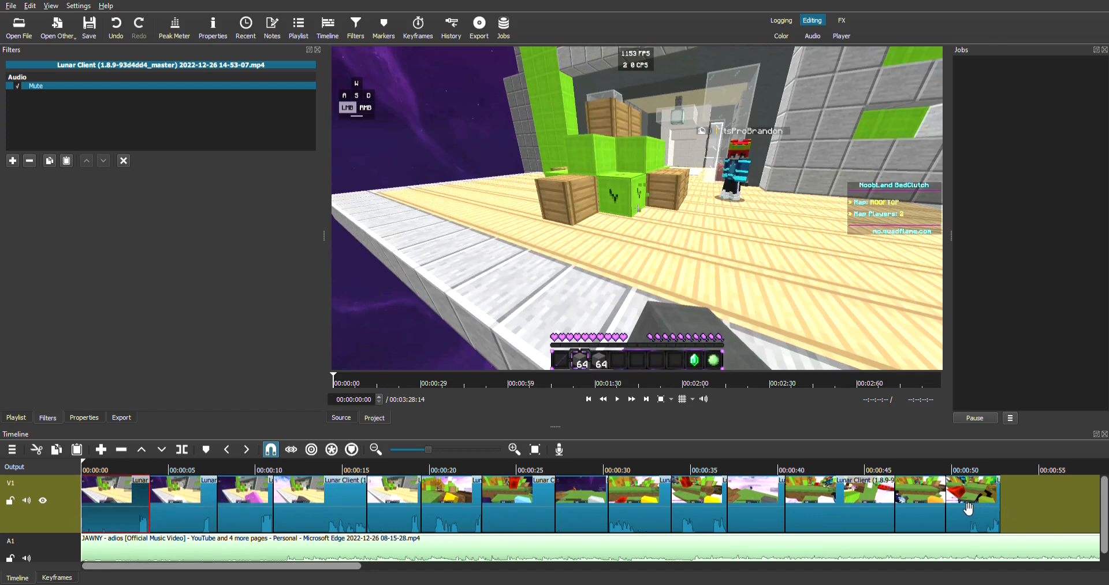
Step: Move all gameplay clips after the first one further along track V1, leaving a gap up to about 00:00:25
left_click(989, 507)
mouse_move(983, 514)
left_mouse_down()
mouse_move(1099, 513)
mouse_move(986, 507)
left_mouse_up()
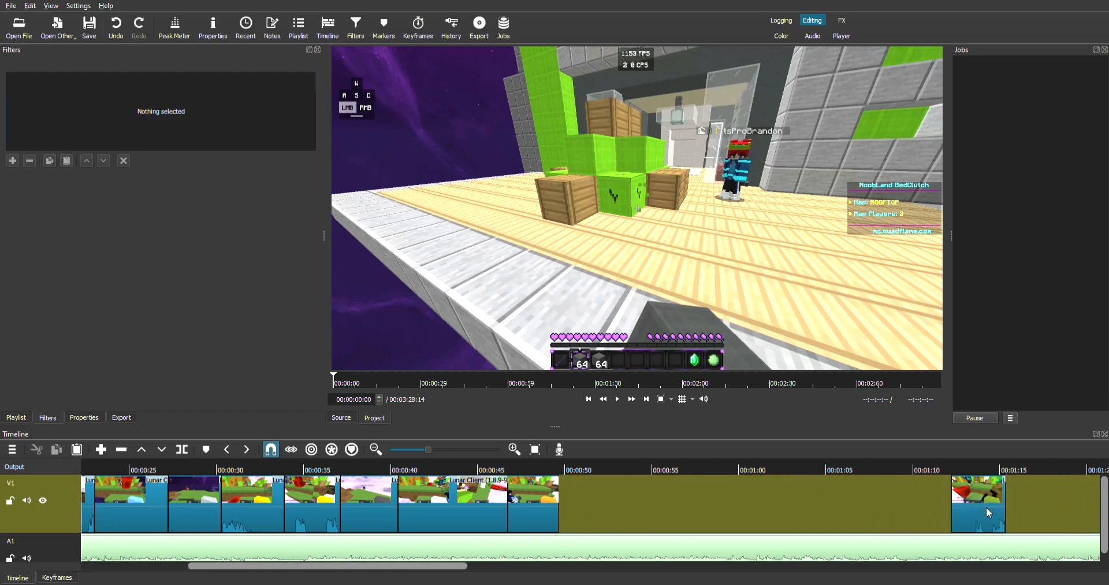
left_click_drag(545, 512, 962, 514)
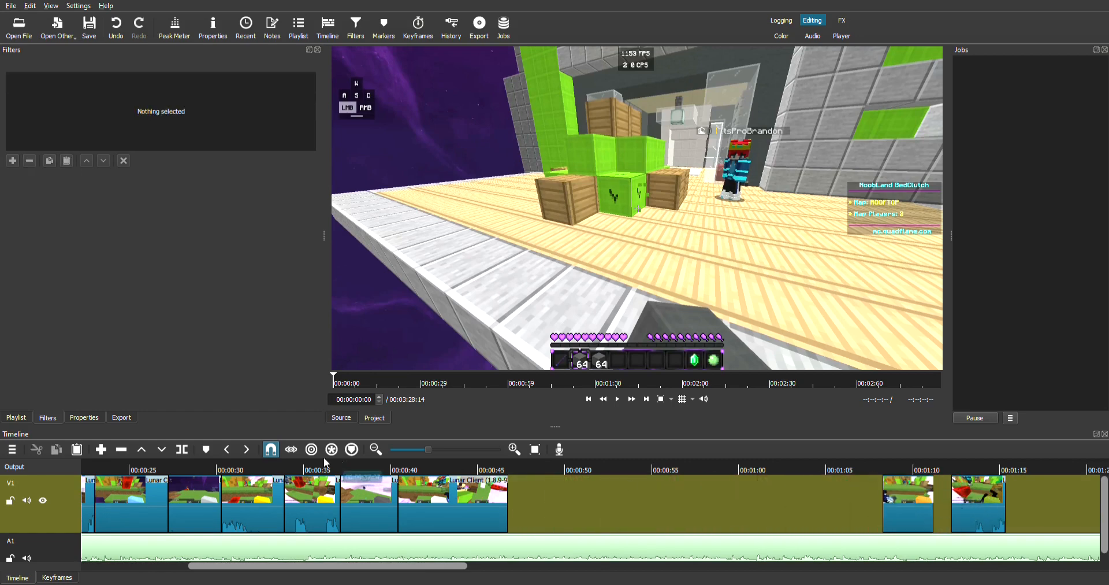
left_click(899, 503)
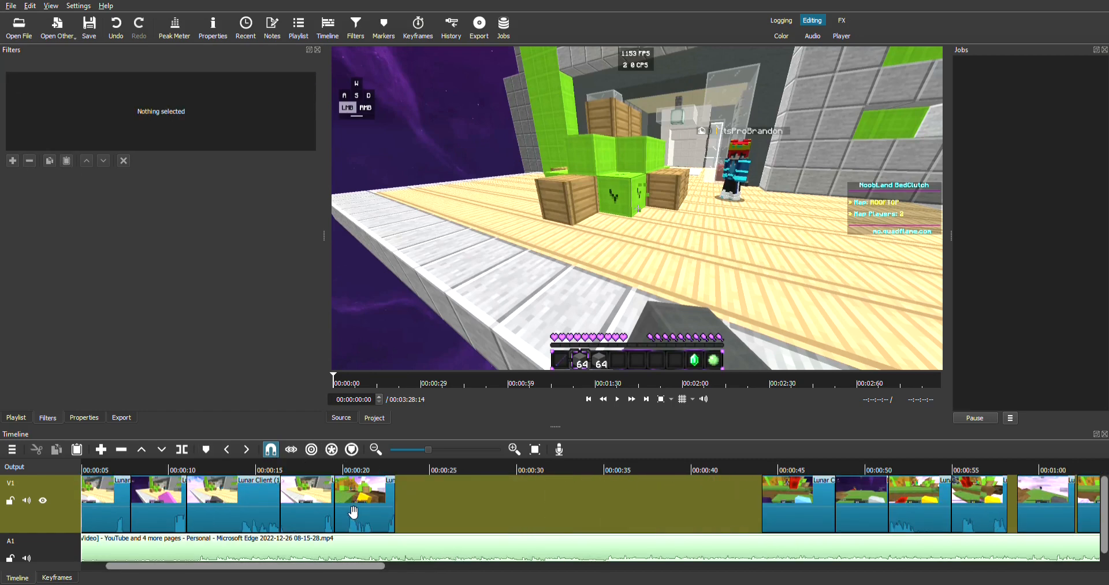
left_click_drag(365, 508, 743, 522)
scroll(306, 563, "left", 3)
left_click_drag(392, 502, 760, 502)
left_click(331, 494)
left_click_drag(331, 493, 699, 512)
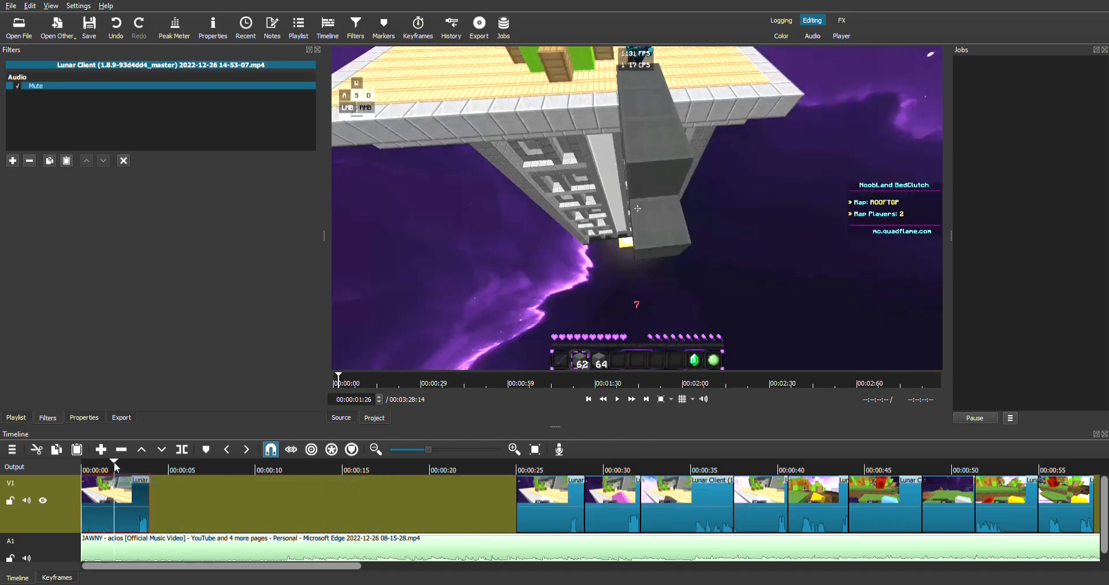
Step: Set the first gameplay clip's playback speed to 0.5x and apply it
left_click_drag(113, 463, 133, 483)
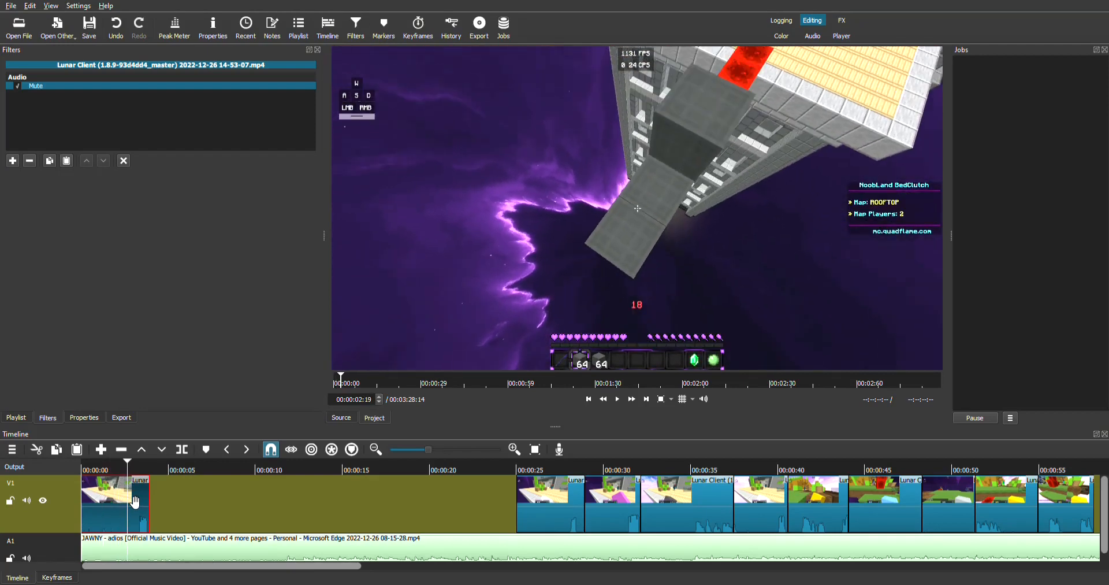
left_click_drag(118, 470, 100, 469)
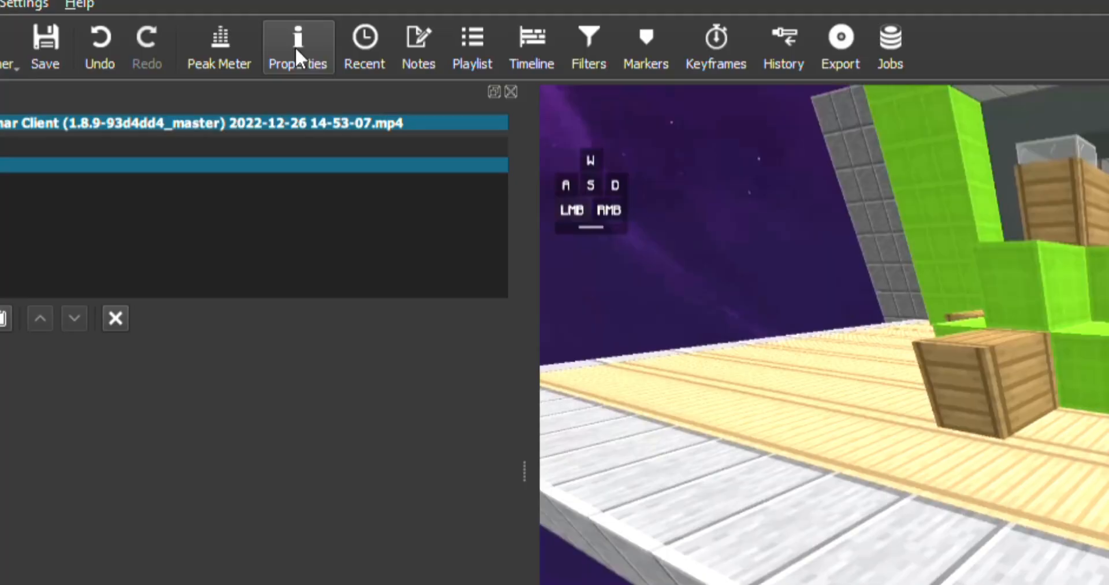
left_click(296, 47)
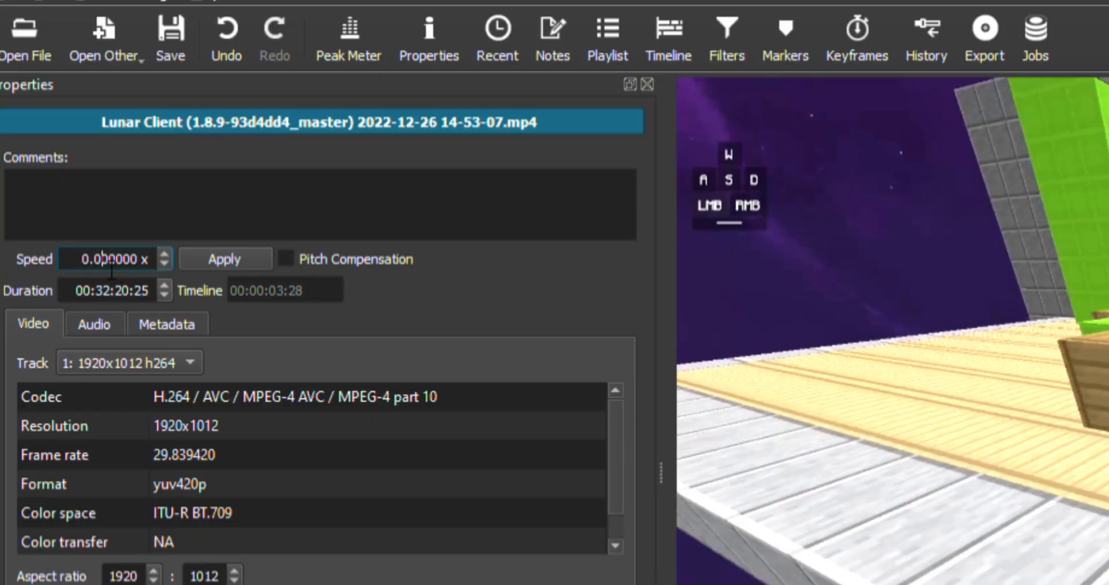
key("BackSpace")
type("5")
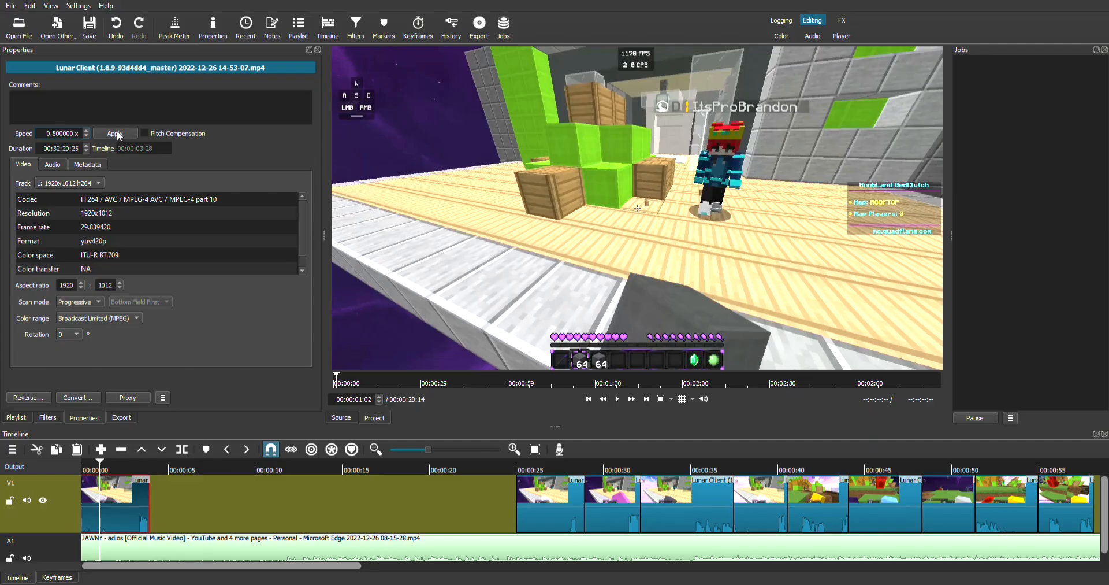
left_click(116, 133)
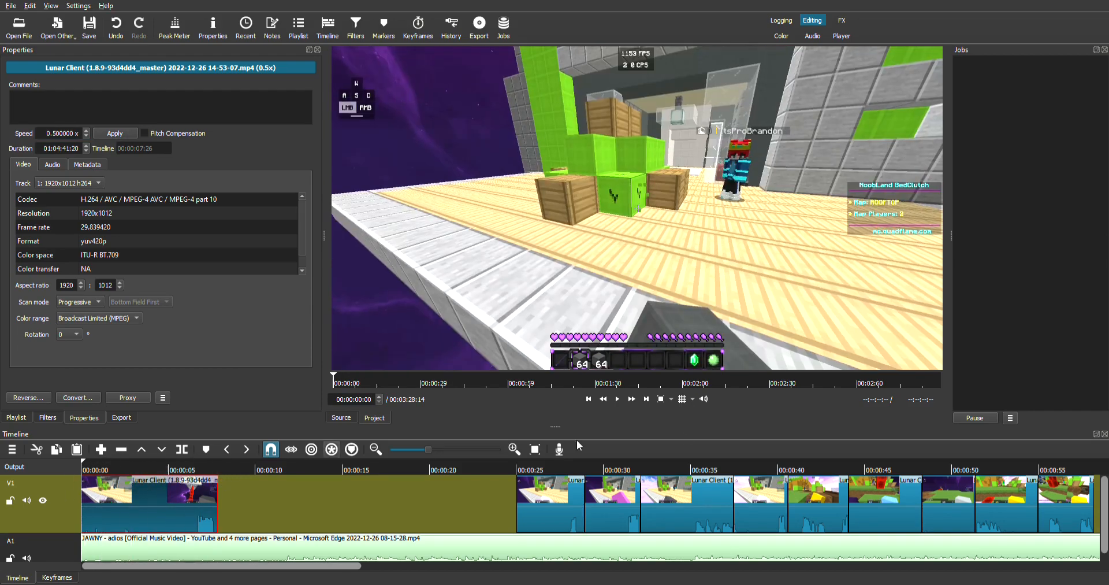
Step: Play the slowed first clip through to its end, and show its filters
left_click(618, 399)
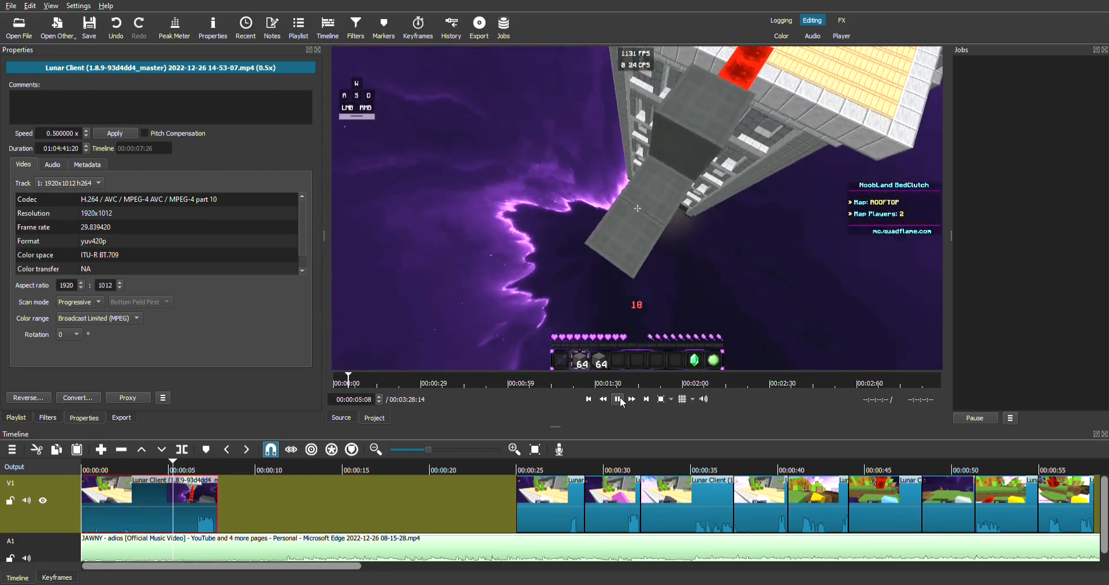
left_click(618, 399)
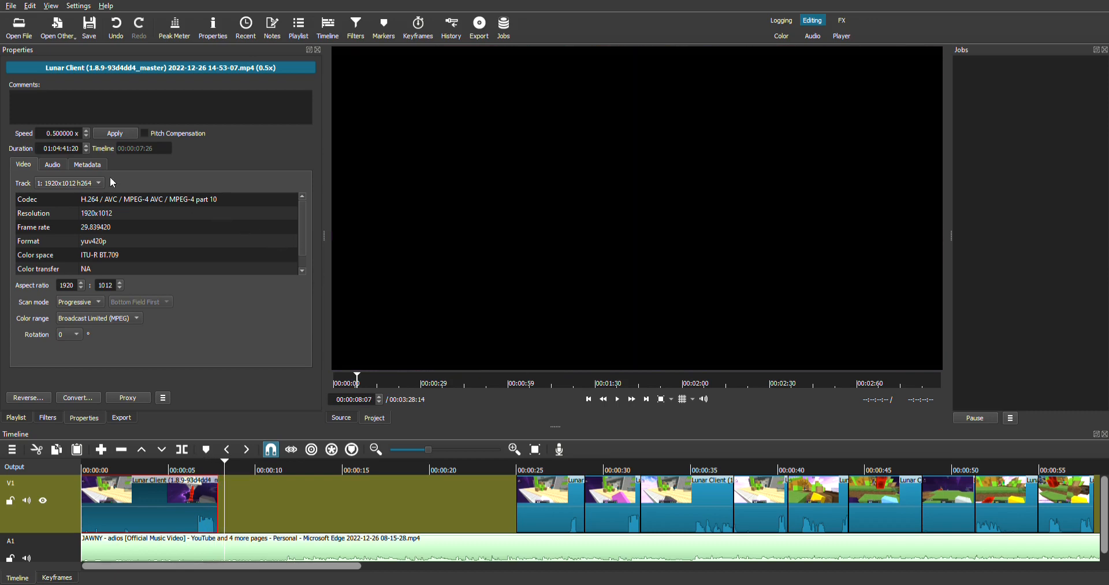
left_click(357, 30)
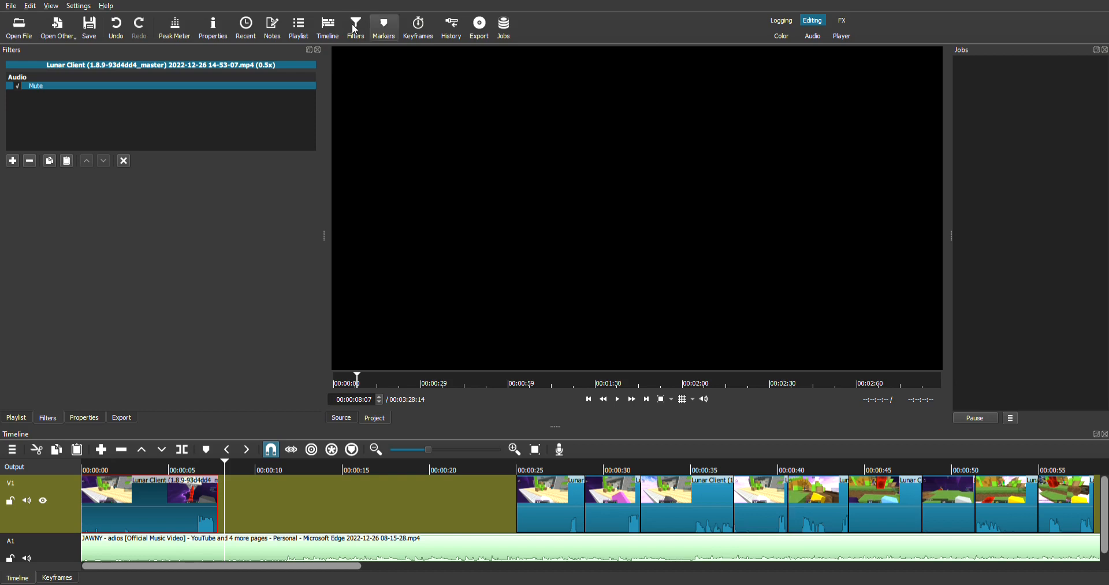
Step: Check the join between the slowed first clip and the second clip, and leave the second clip starting at about 00:00:13
left_click_drag(538, 507, 233, 505)
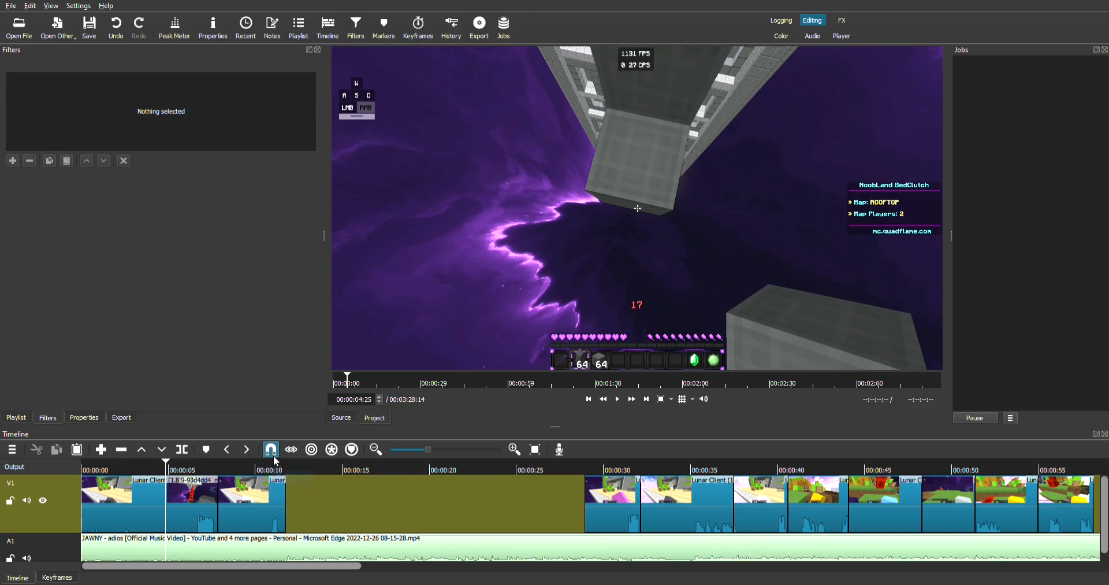
left_click_drag(164, 461, 224, 477)
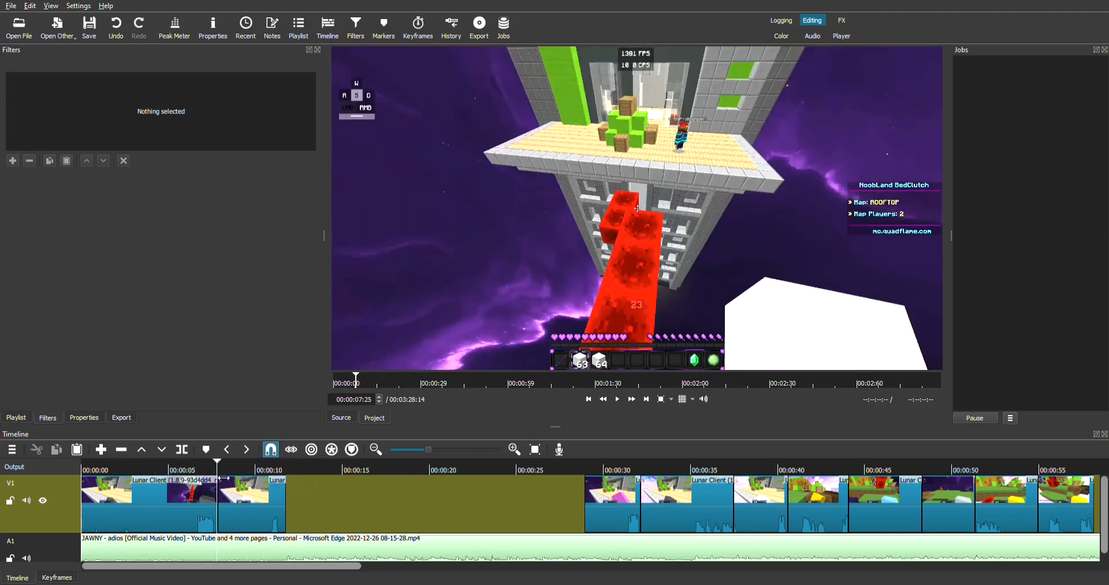
left_click(617, 400)
left_click(616, 399)
left_click(255, 497)
left_click_drag(255, 498, 373, 501)
Step: Split the slowed first clip at 00:00:06:00, and select its second part with the playhead at 00:00:06:20
left_click(203, 512)
left_click_drag(203, 470, 186, 466)
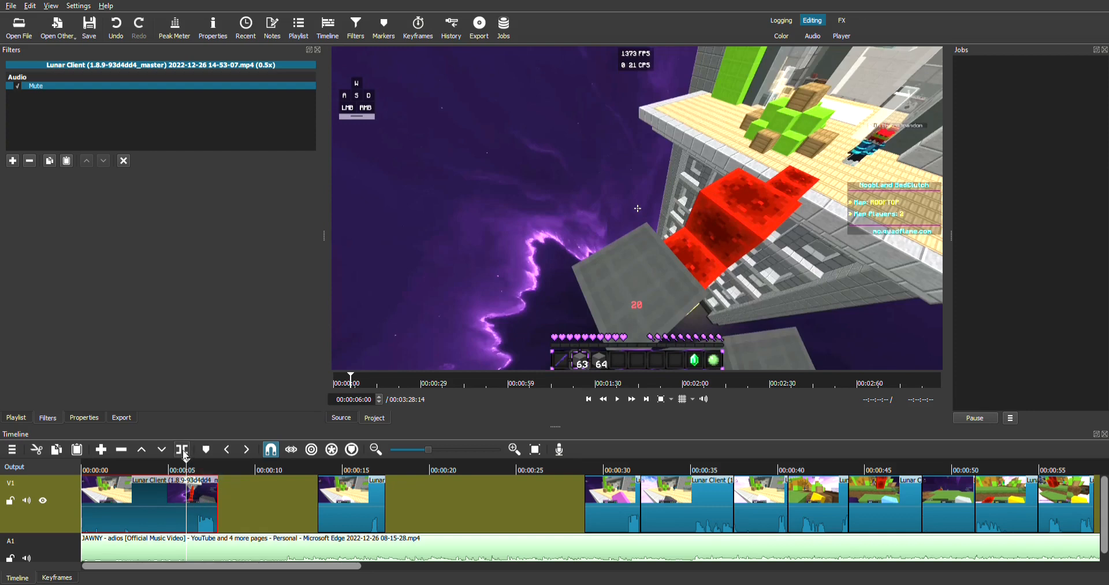
left_click(184, 453)
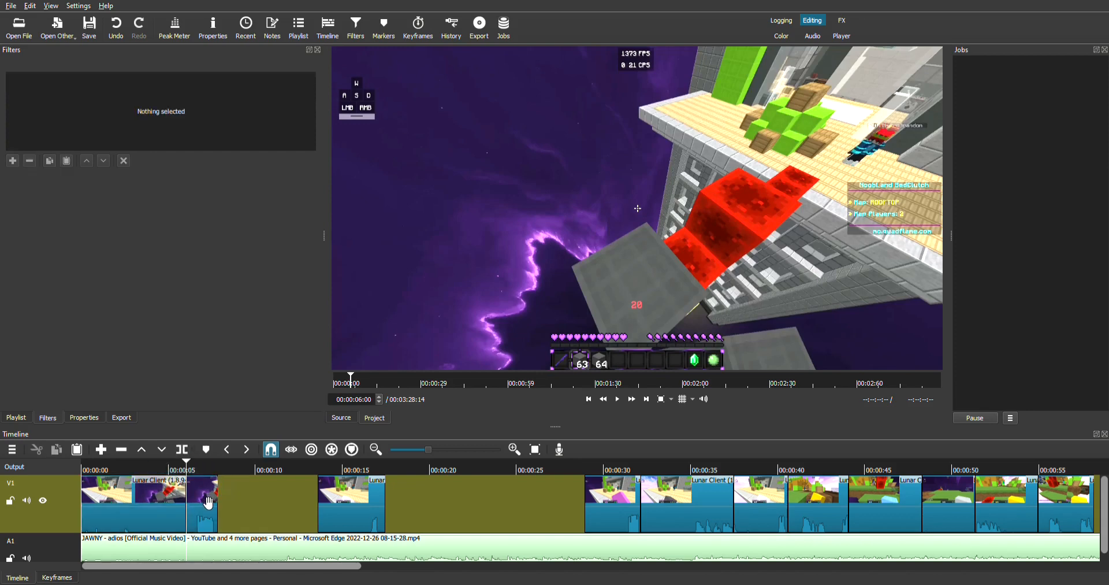
left_click(209, 503)
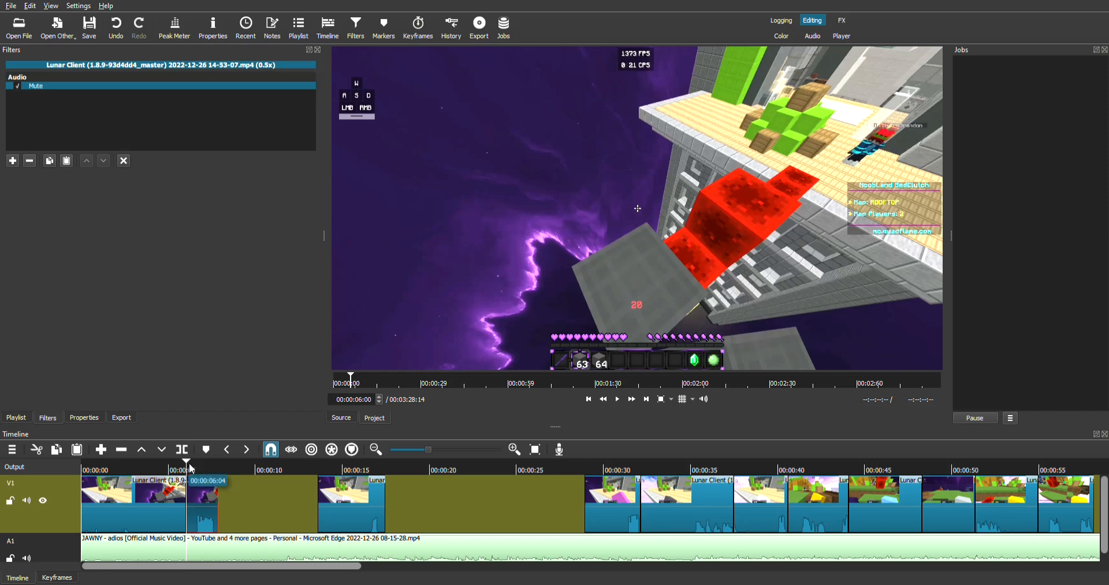
left_click(193, 468)
left_click(198, 470)
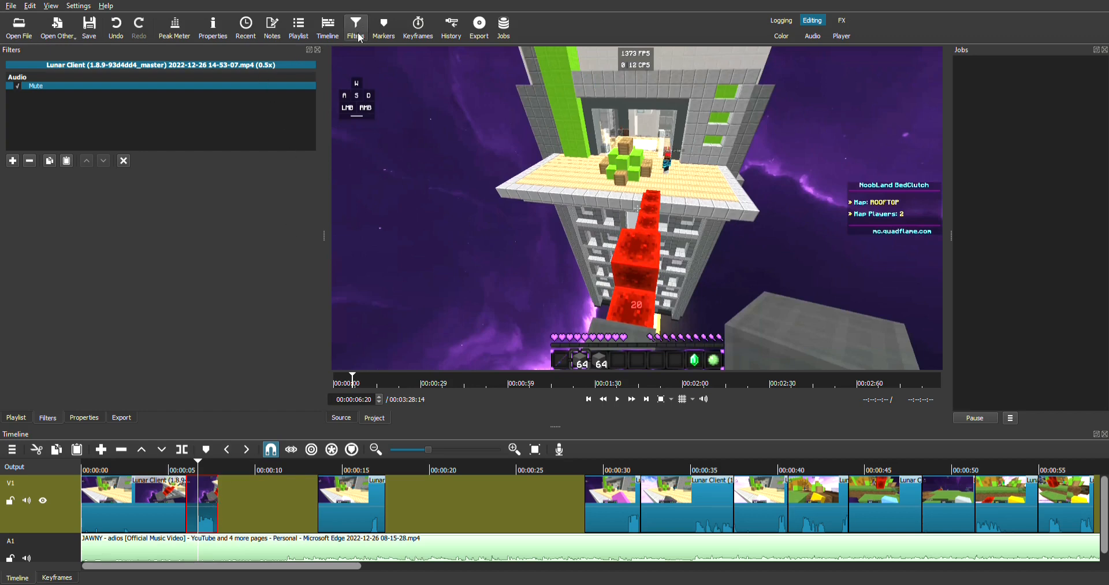
Step: Add a Blur: Exponential filter at 100% to the selected second part of the first clip, and play across the split to preview it
left_click(13, 161)
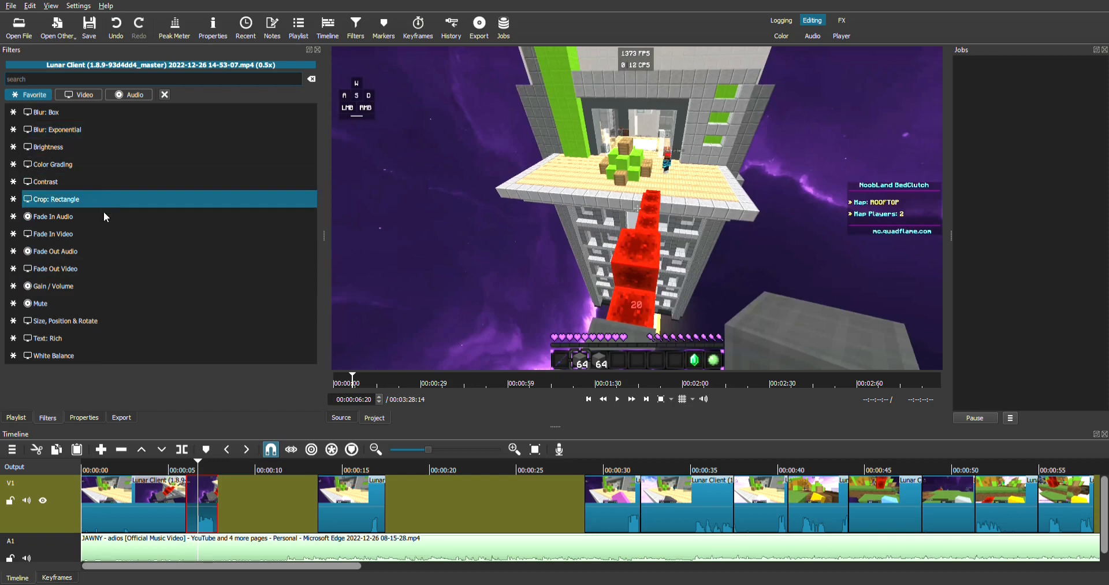
left_click(74, 131)
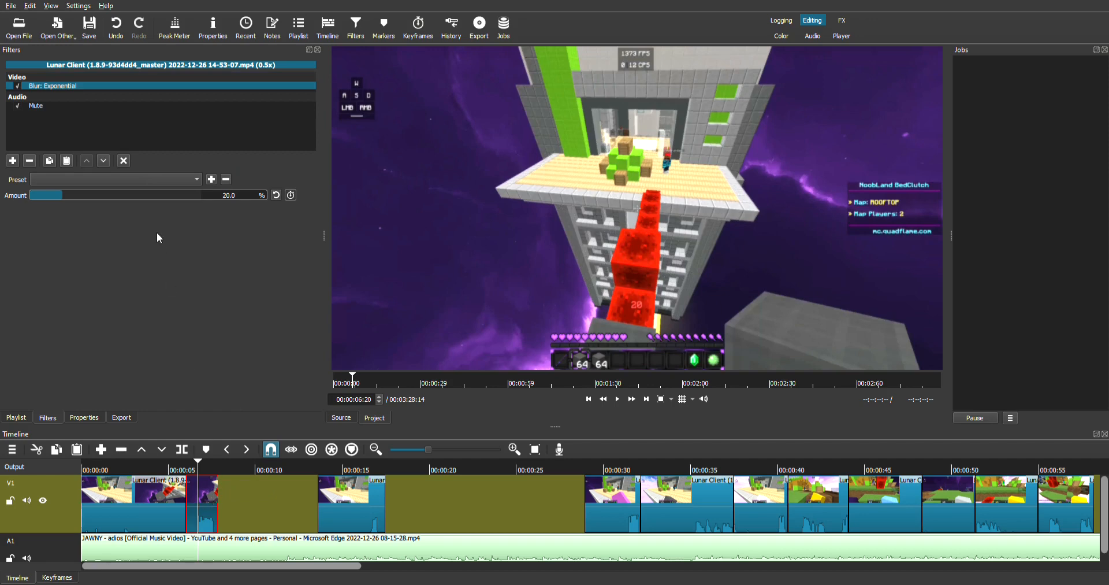
left_click_drag(127, 196, 185, 198)
left_click_drag(198, 469, 160, 469)
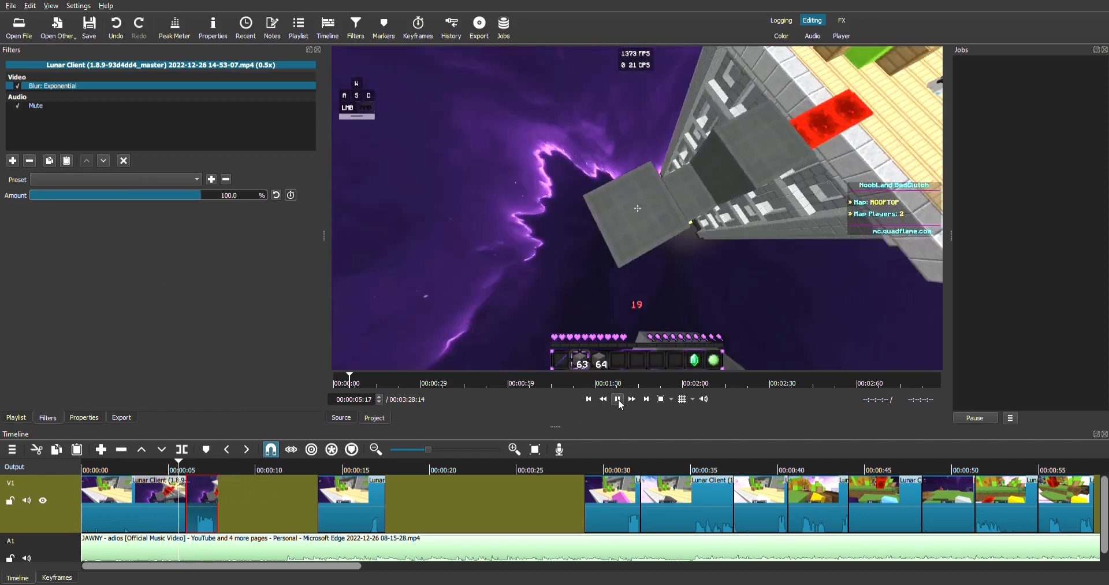
left_click(618, 399)
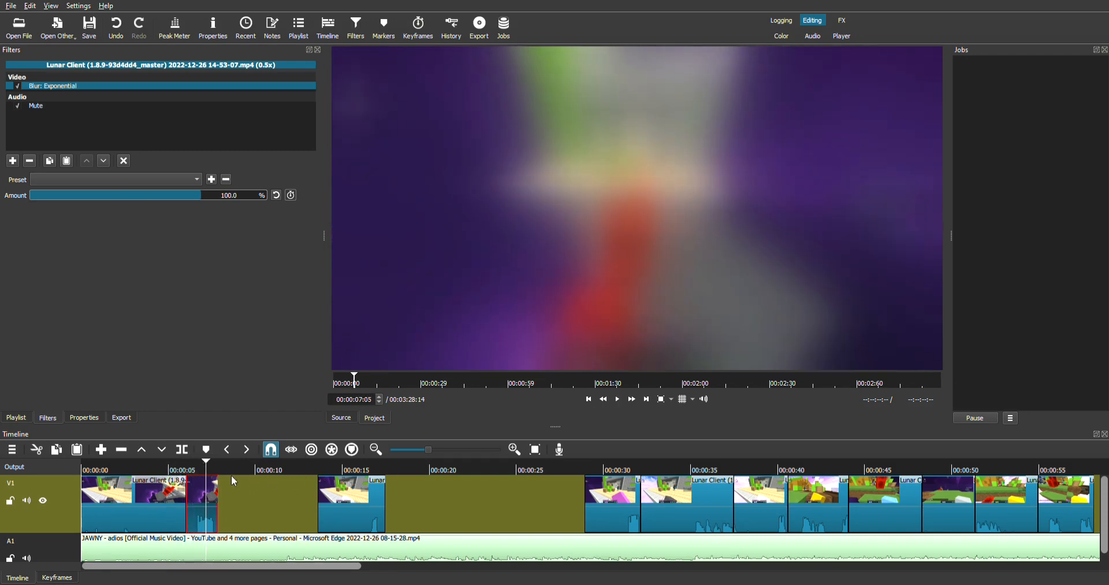
Step: Set the blur amount to 56% and open the filter's keyframe view zoomed in on the segment, leaving amount keyframing off
left_click_drag(106, 204, 72, 208)
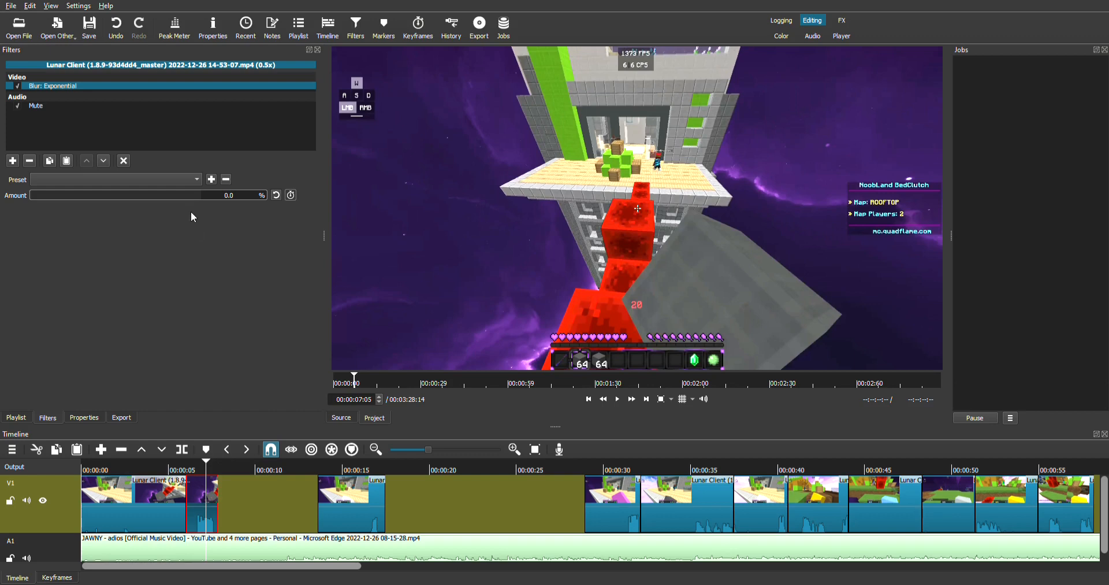
left_click_drag(104, 197, 124, 198)
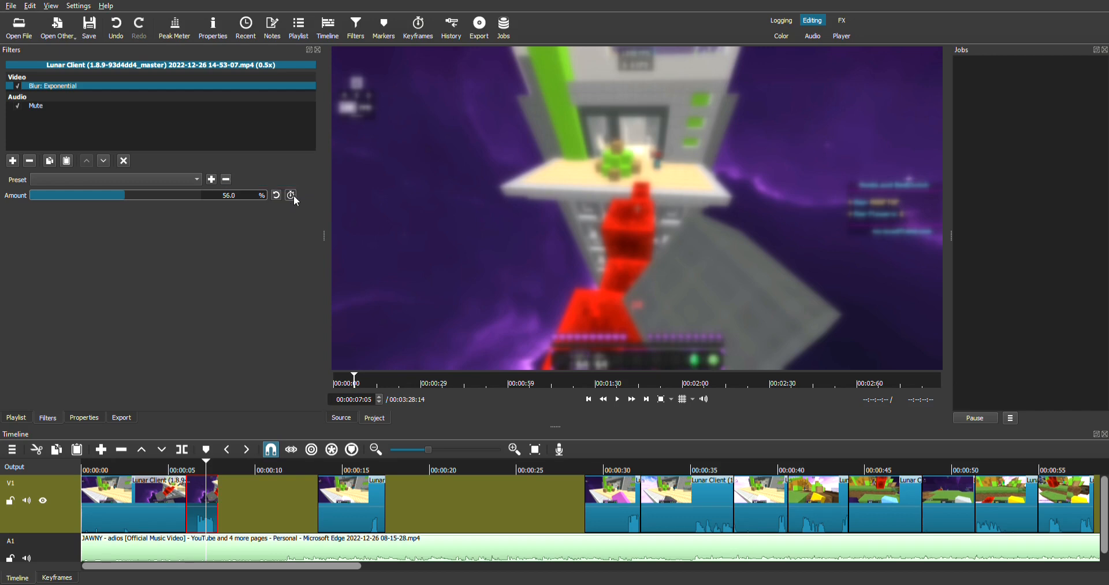
left_click(292, 196)
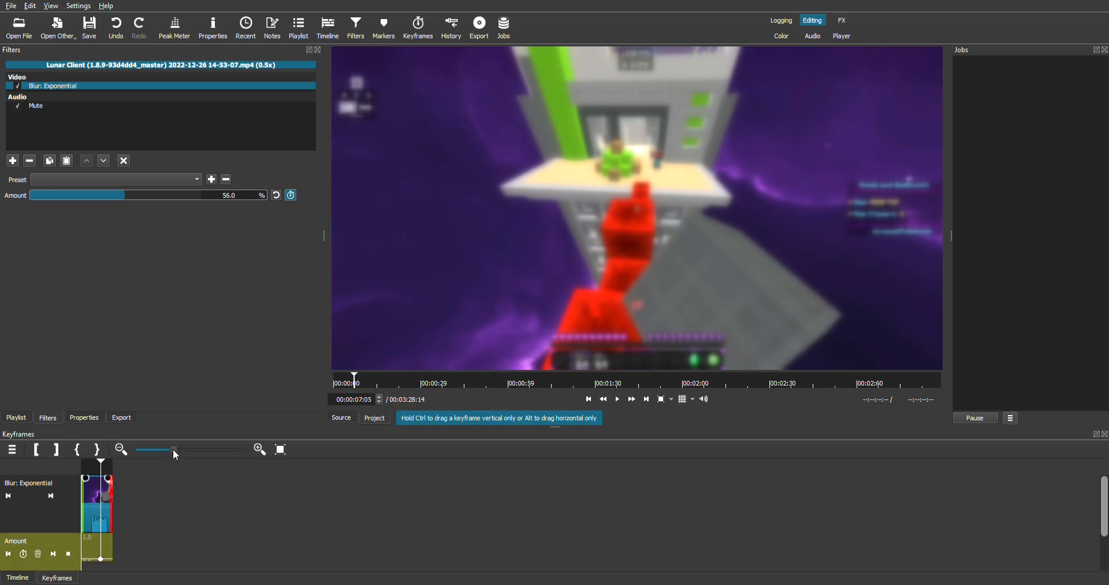
left_click(262, 450)
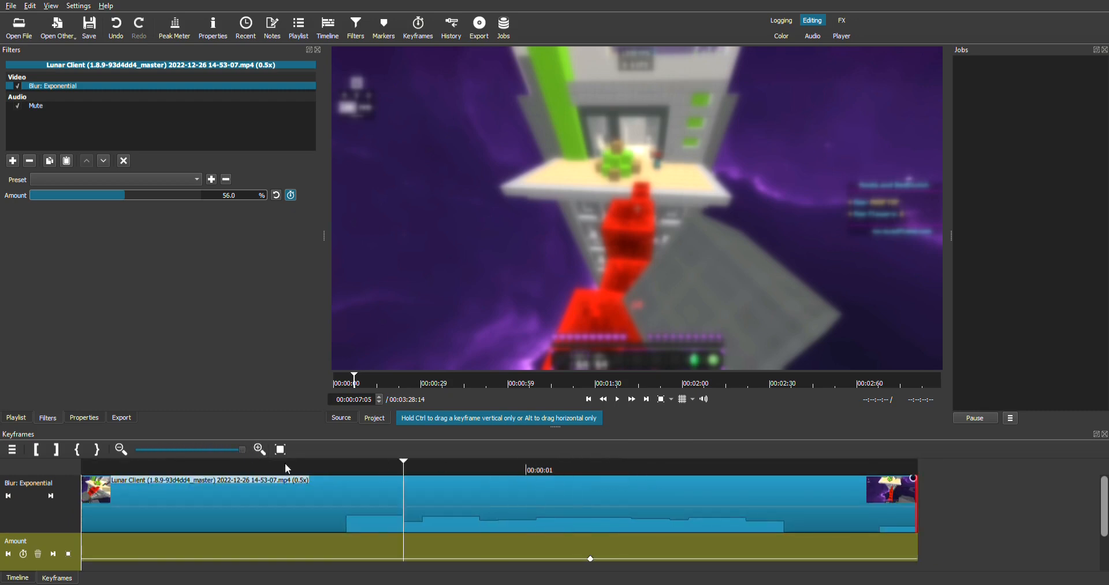
scroll(937, 485, "left", 1)
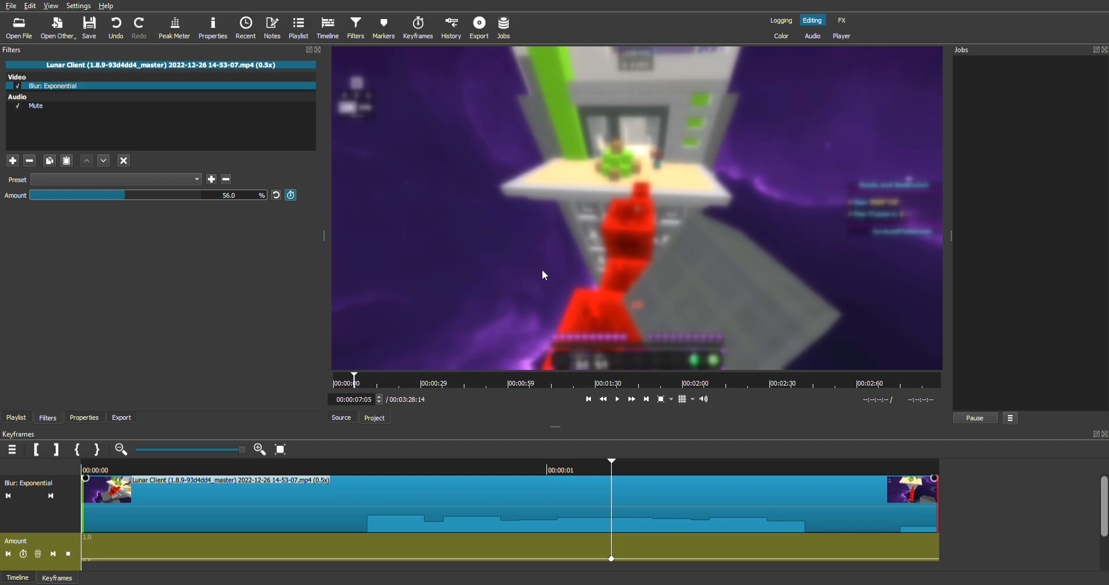
left_click(613, 301)
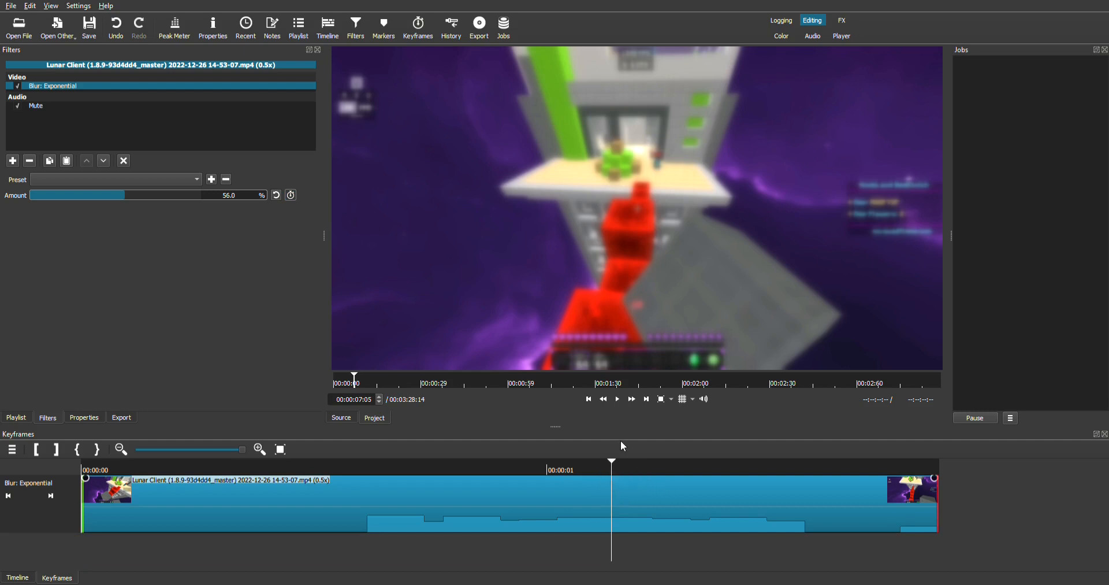
Step: Try a full-length blur ramp-out, and replace it with a ramp-in spanning the whole segment from 0% at its start
left_click_drag(934, 478, 66, 489)
left_click_drag(625, 469, 378, 500)
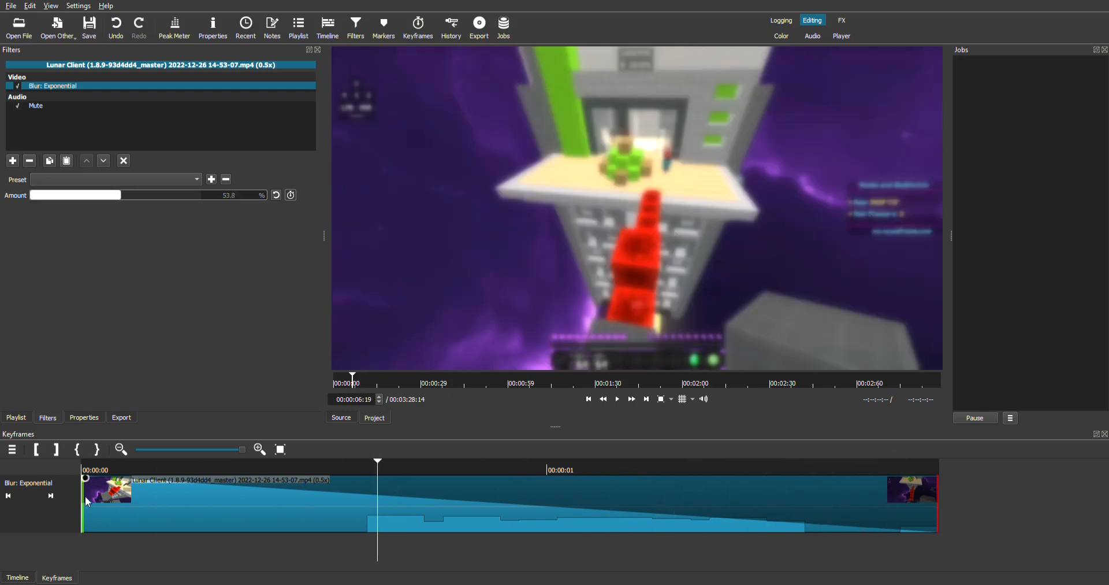
left_click_drag(87, 480, 1008, 458)
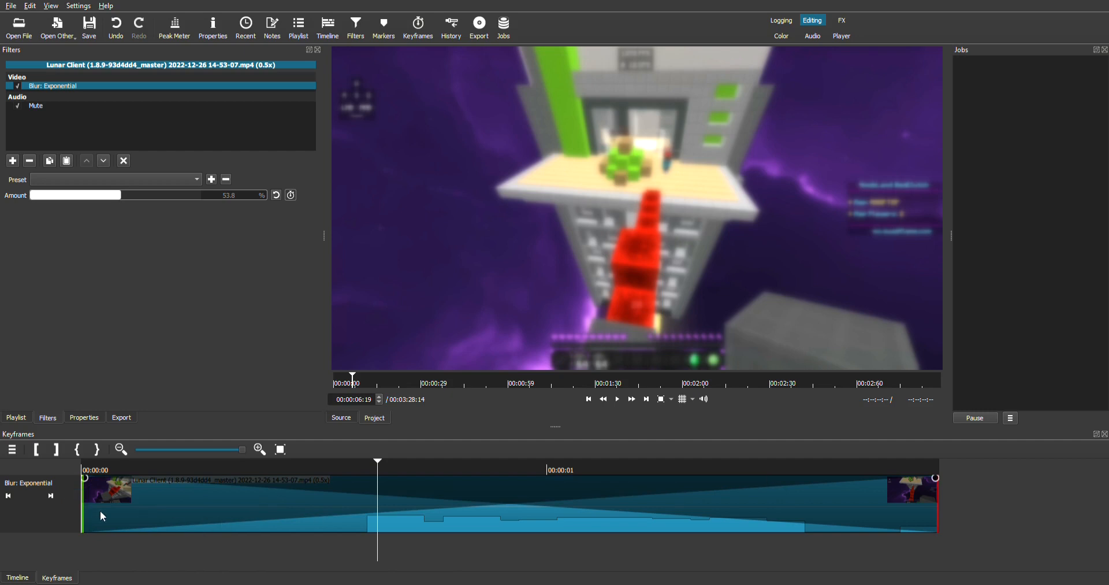
left_click(8, 495)
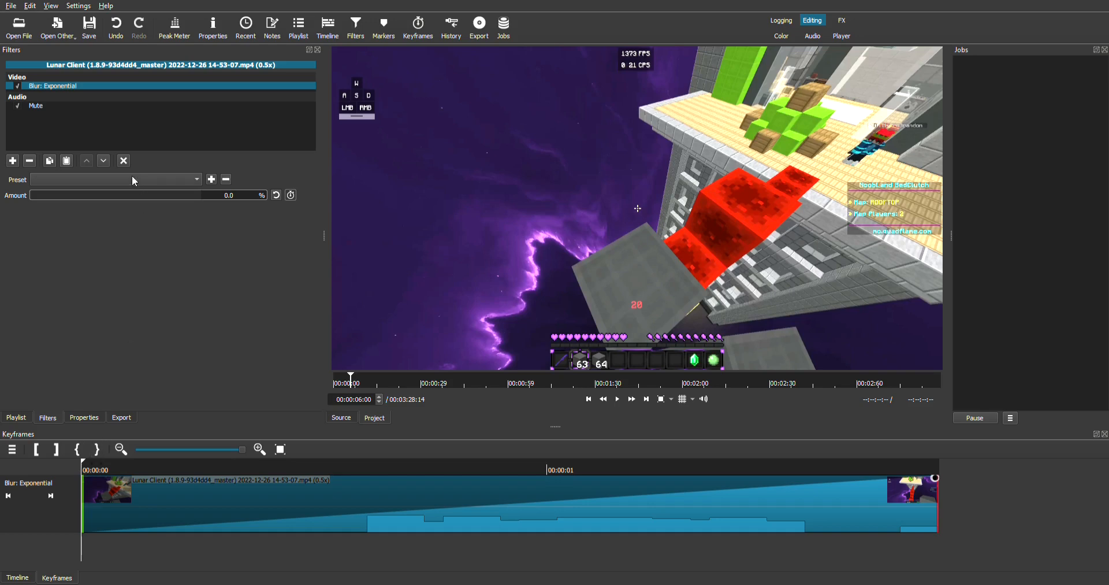
Step: Scrub through the blur ramp-in, try a shorter ramp, and stretch it back across the whole segment
left_click_drag(110, 470, 155, 473)
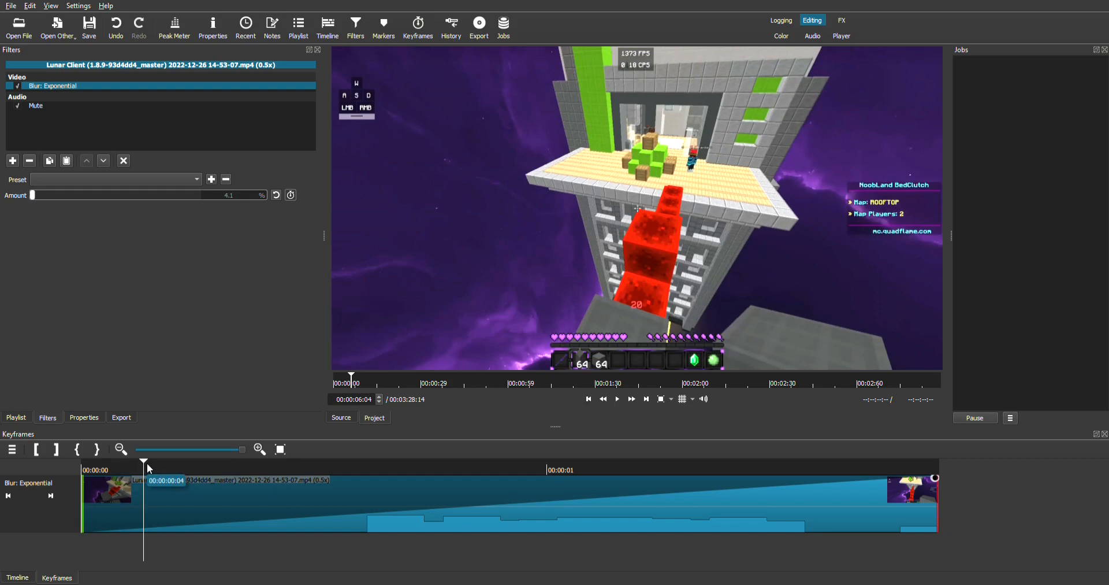
left_click_drag(145, 471, 494, 486)
left_click_drag(81, 495, 594, 488)
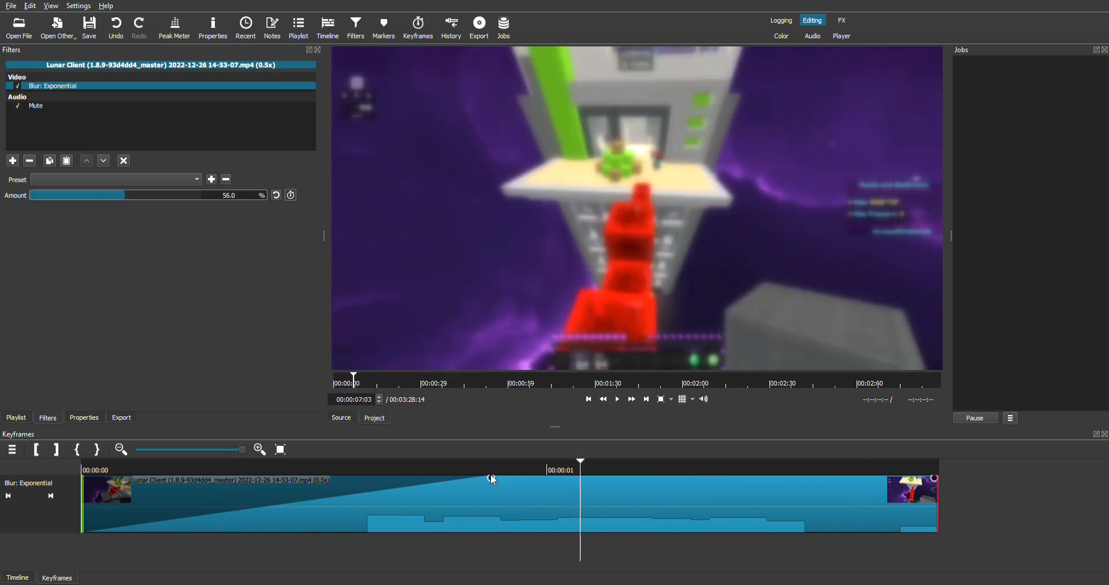
left_click_drag(495, 480, 84, 529)
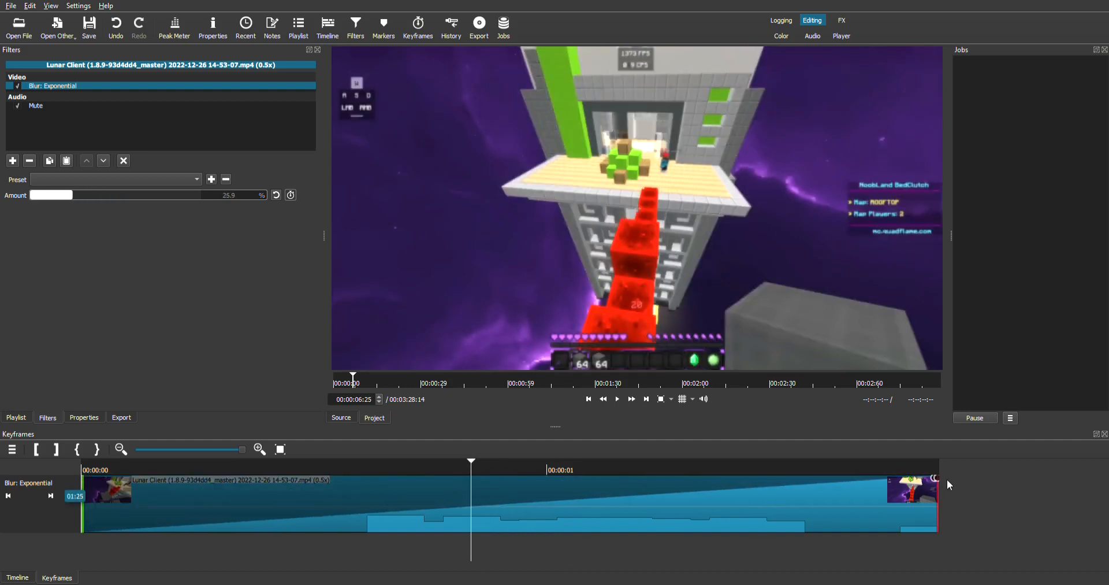
mouse_move(934, 480)
left_mouse_down()
mouse_move(893, 480)
mouse_move(948, 481)
left_mouse_up()
left_click_drag(472, 462, 315, 461)
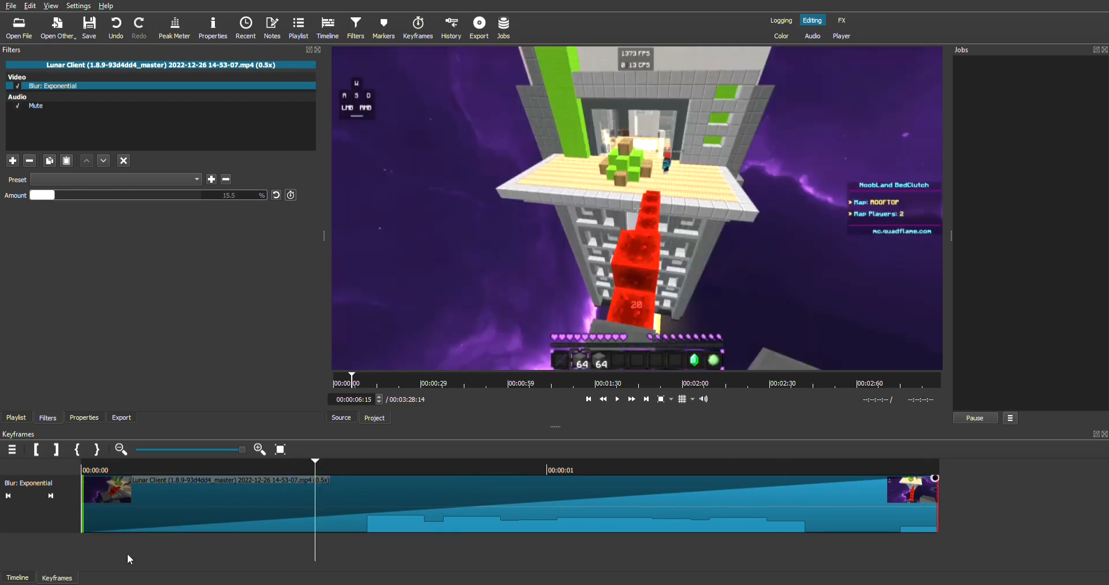
Step: Return to the timeline and play the blurred segment through to its end
key("f")
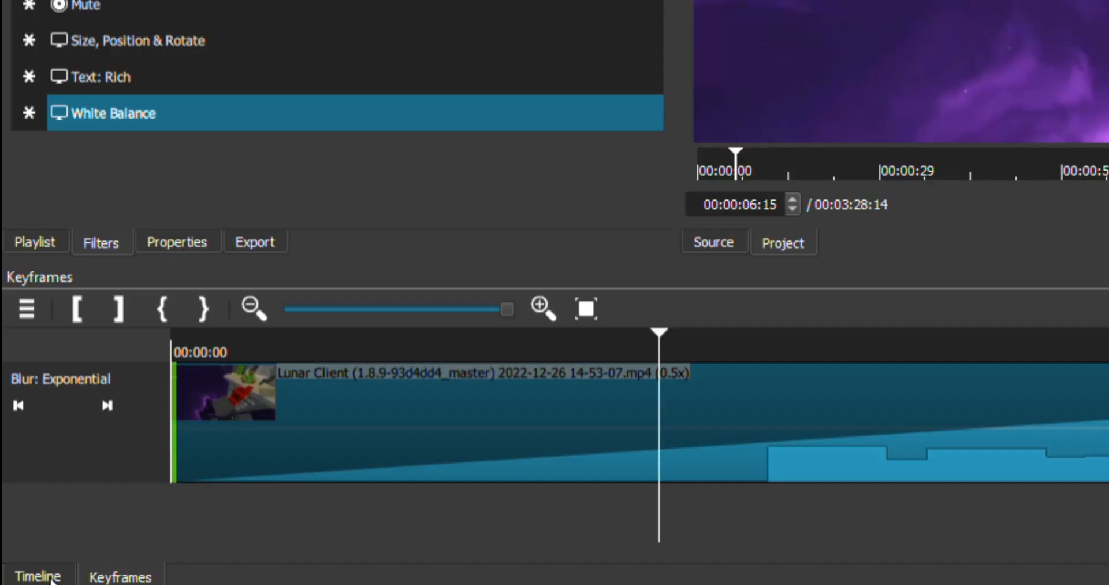
left_click(36, 577)
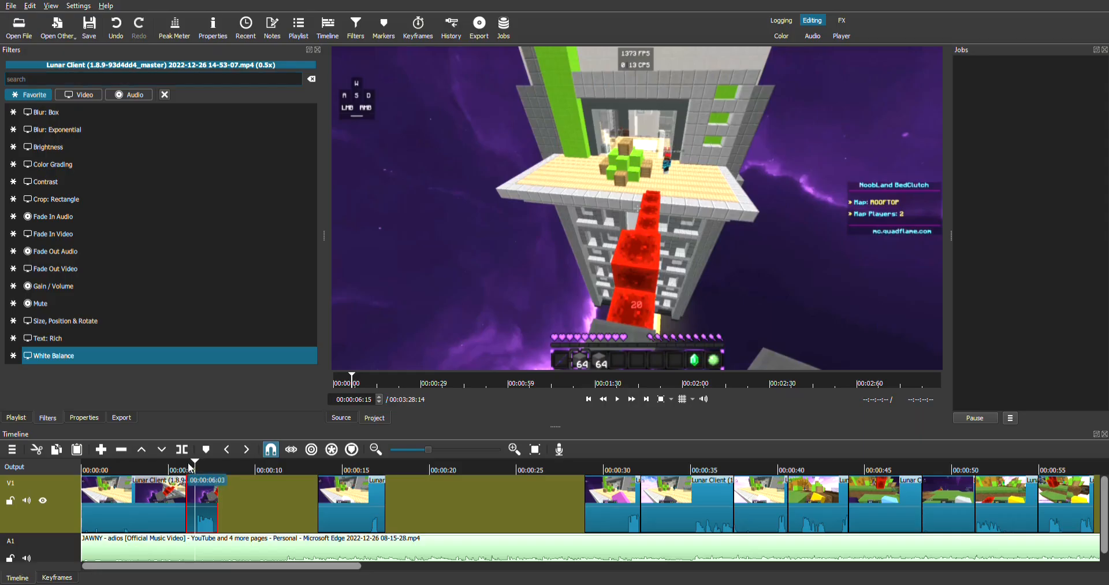
left_click(618, 399)
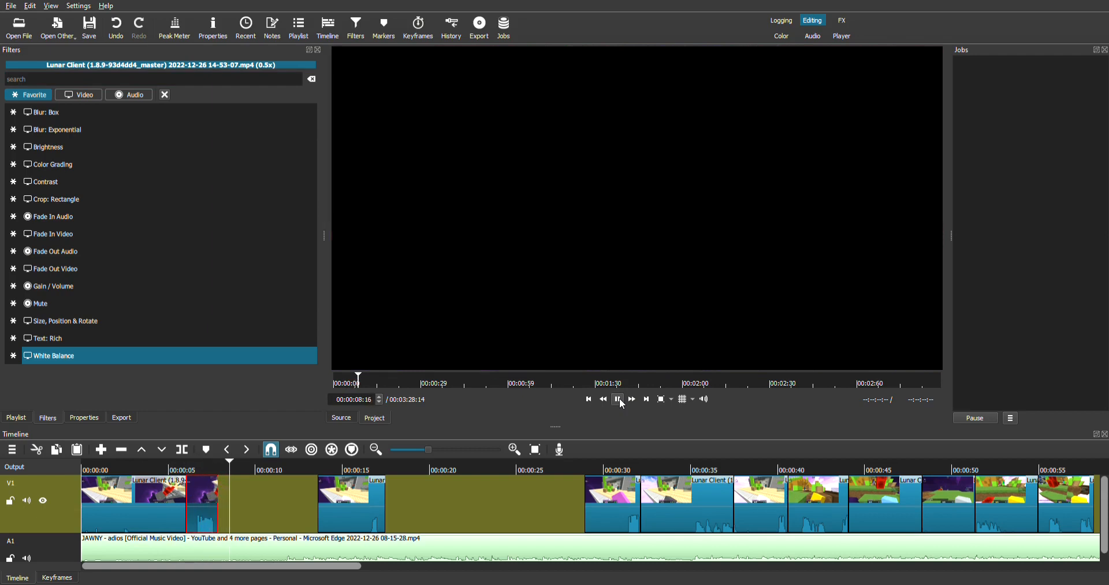
left_click(619, 397)
Step: Move the second clip directly against the end of the blurred segment and play across the join
left_click(155, 466)
left_click_drag(350, 507, 242, 505)
left_click(620, 397)
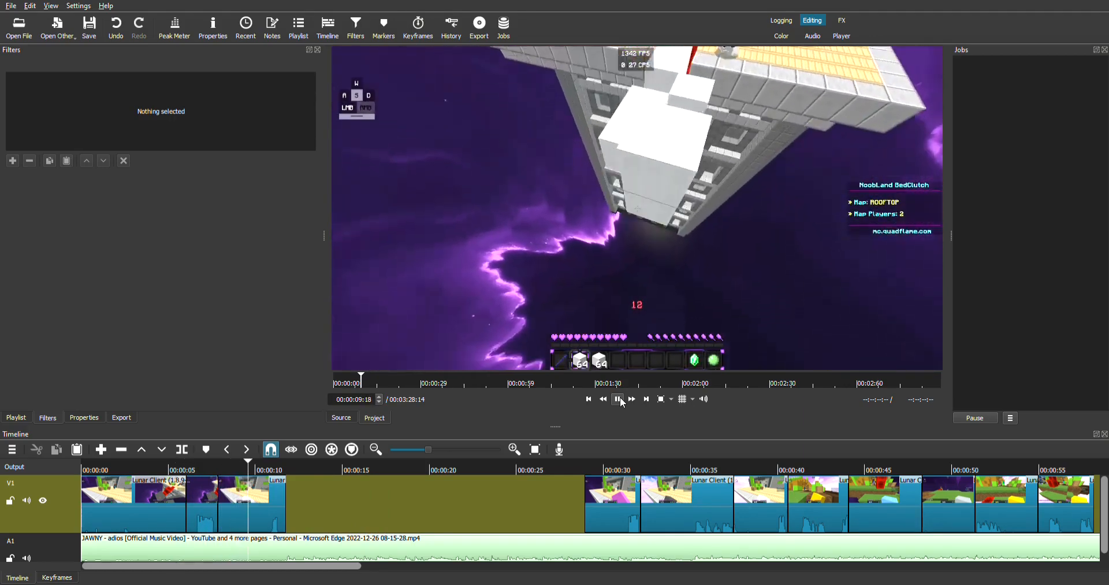
left_click(619, 398)
Step: Slow the second clip to 0.5x speed and split it at 00:00:09:11
left_click(243, 479)
left_click_drag(241, 475, 245, 476)
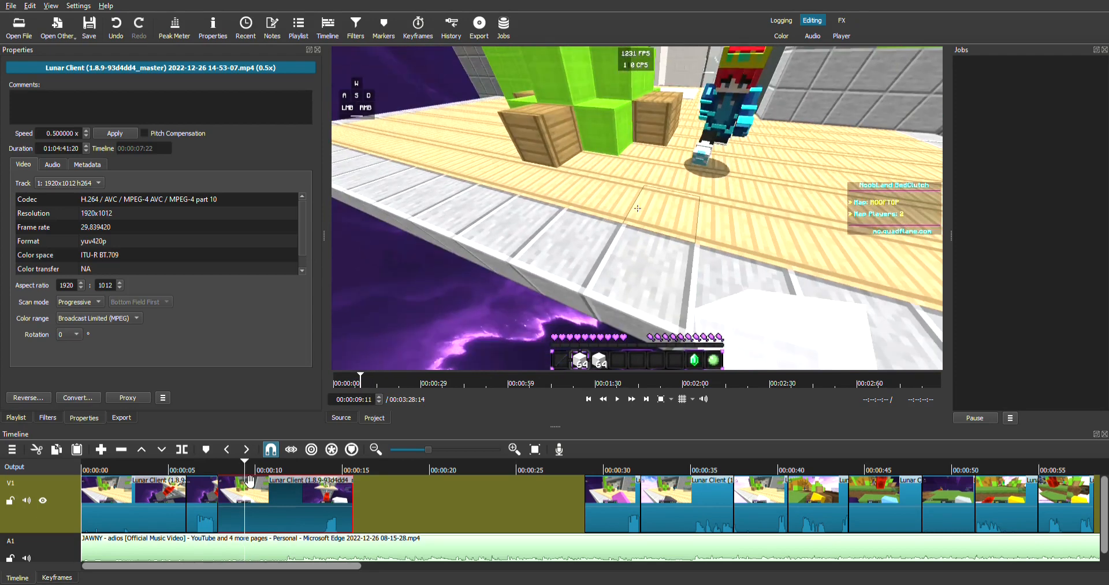
left_click(186, 452)
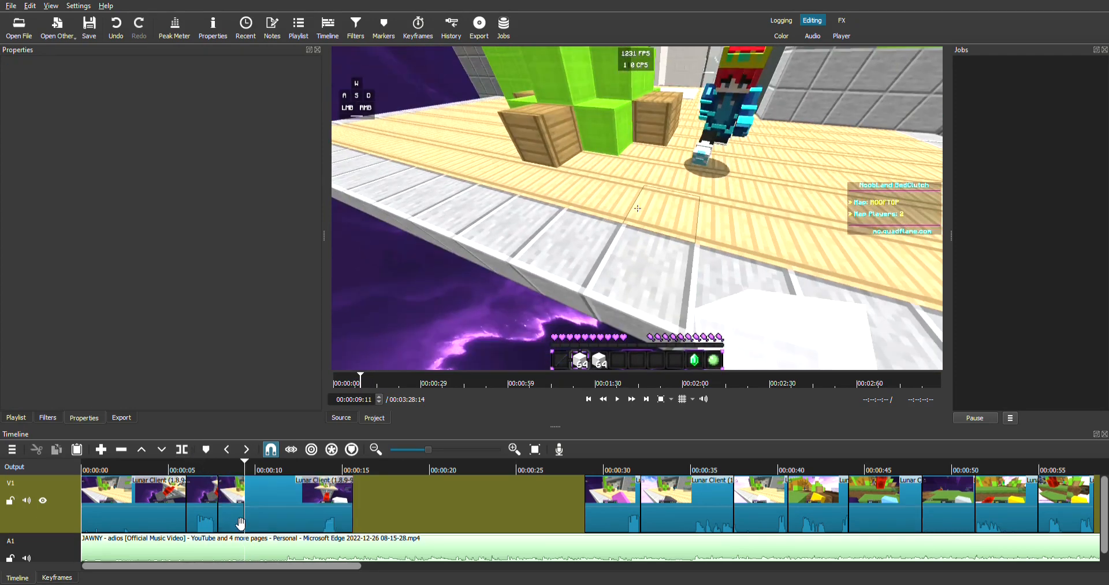
Step: Add a Blur: Exponential filter to the first part of the split second clip and set its amount to 56%
left_click_drag(243, 462, 231, 462)
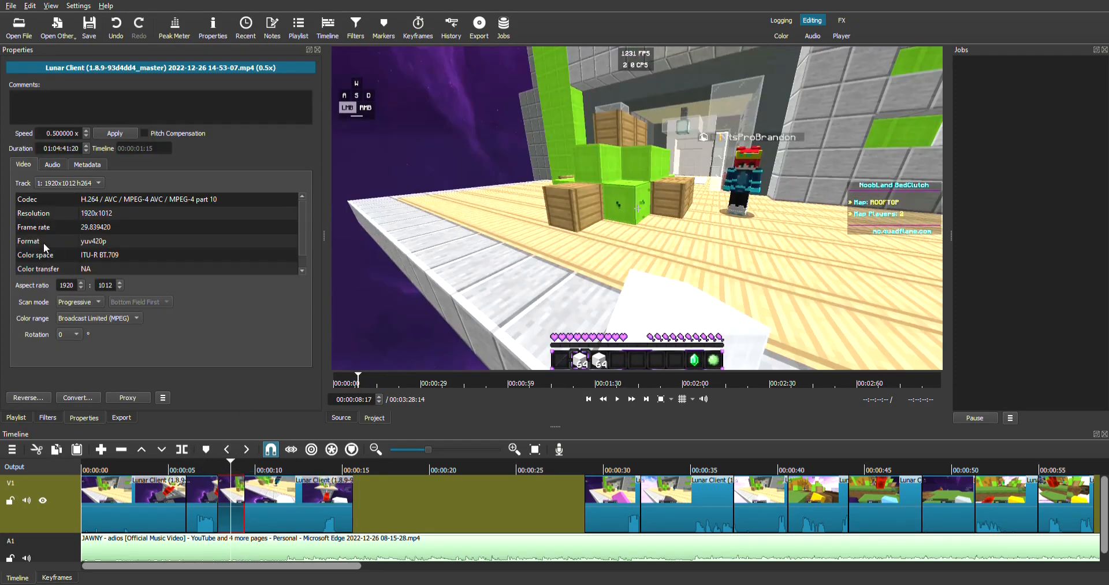
left_click(364, 23)
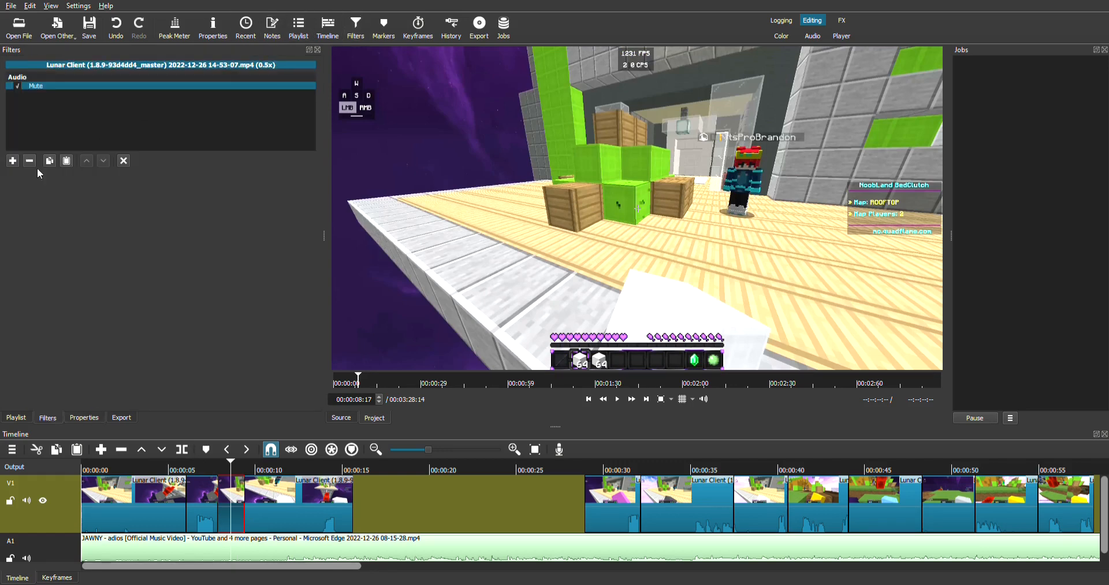
left_click(14, 160)
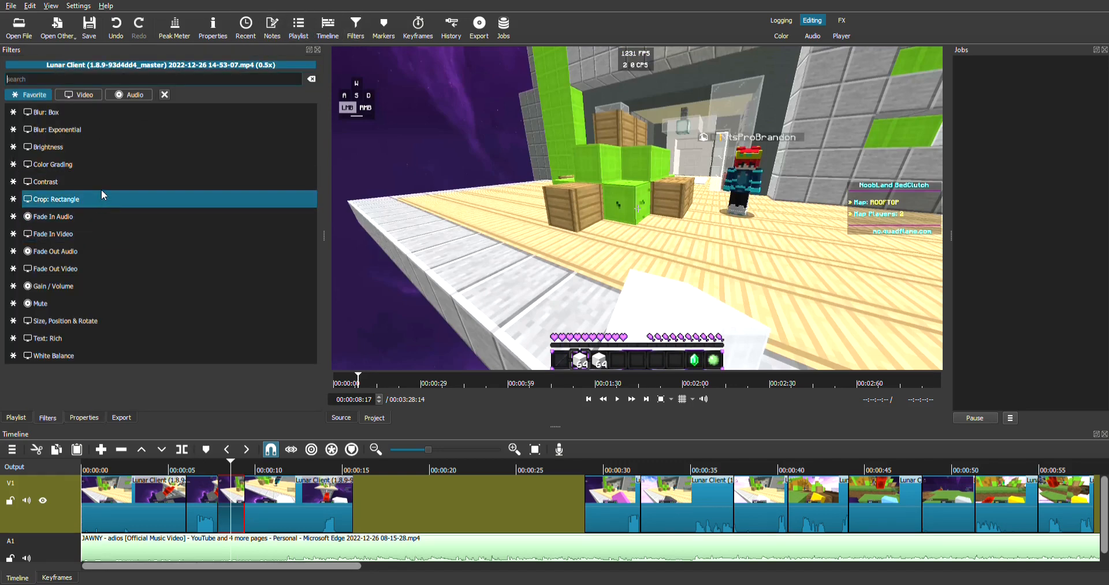
left_click(98, 132)
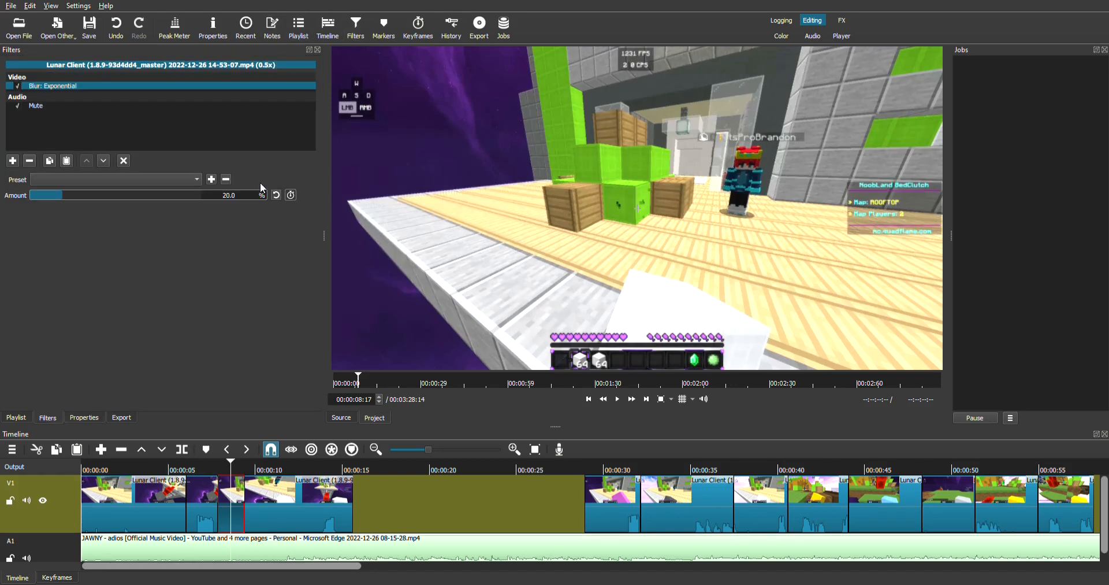
left_click_drag(78, 194, 19, 196)
left_click_drag(116, 196, 126, 196)
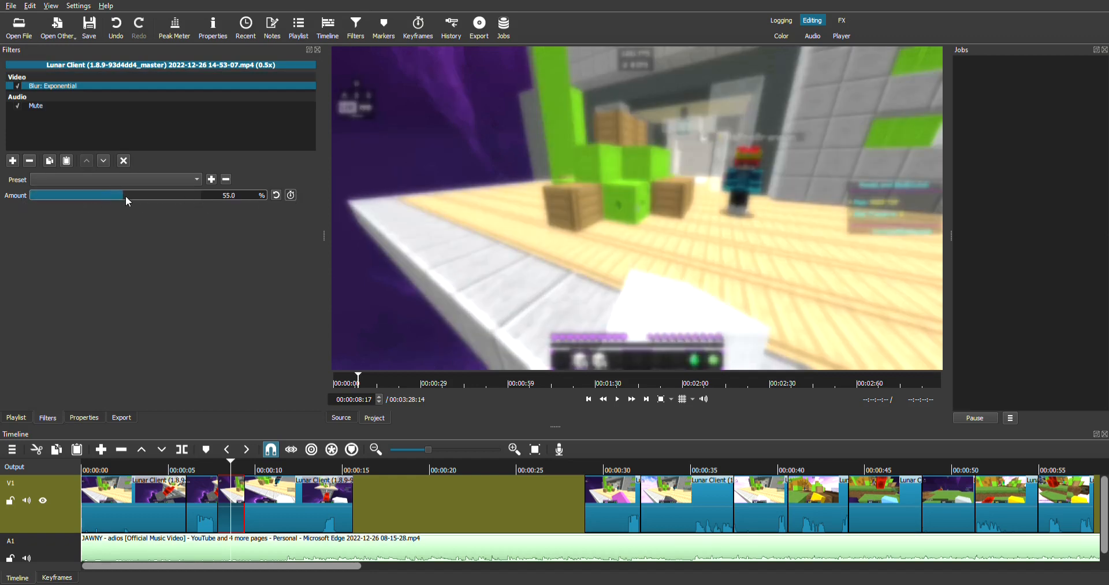
Step: Discard the new amount keyframe, ramp the blur out across the second clip's whole first part, and return to its start
left_click(293, 195)
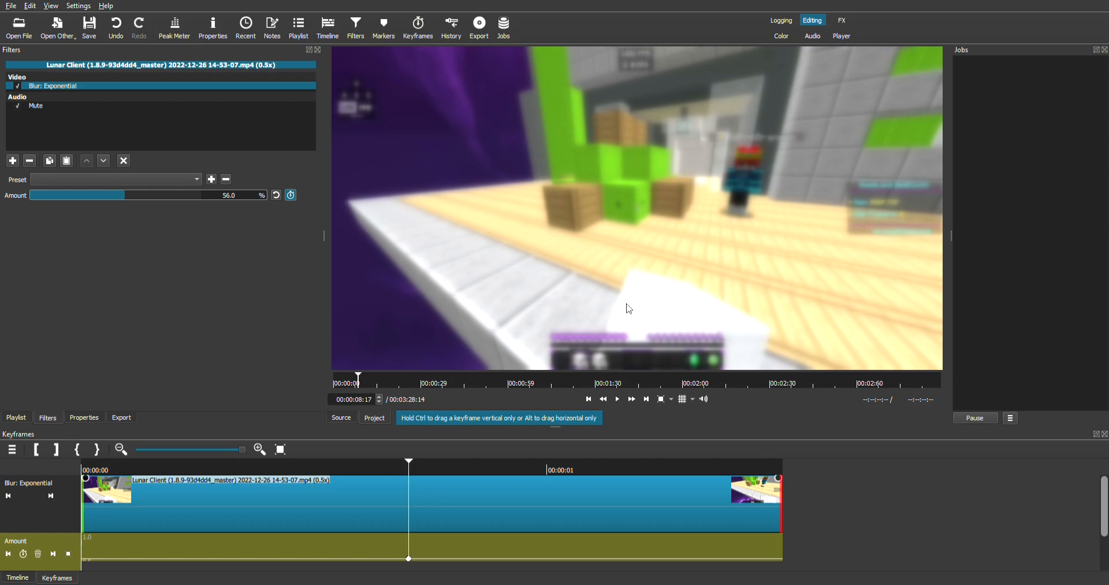
key("ctrl+z")
left_click_drag(772, 485, 191, 494)
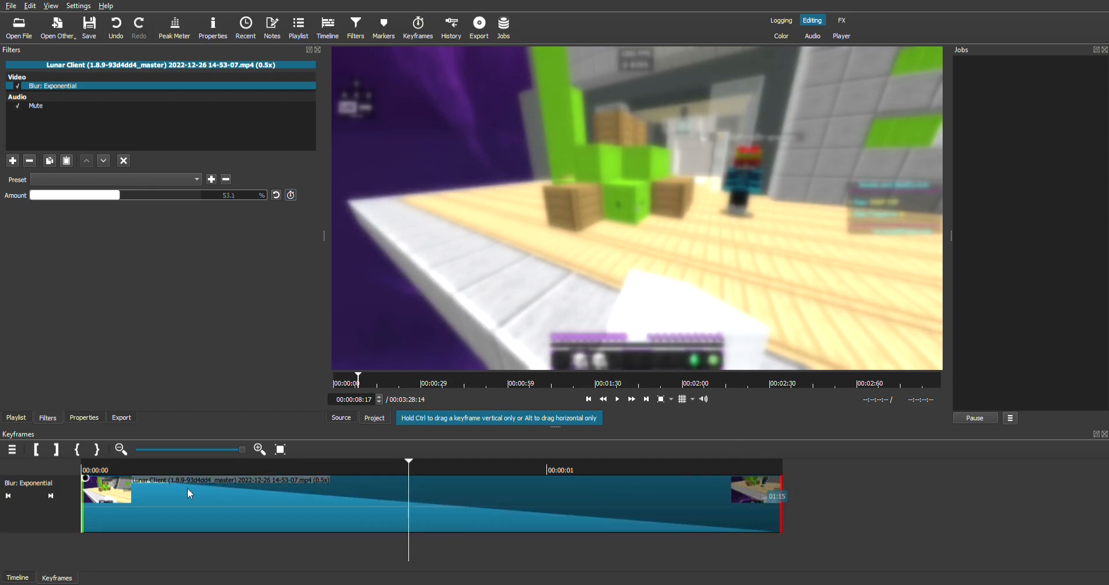
left_click_drag(407, 462, 31, 482)
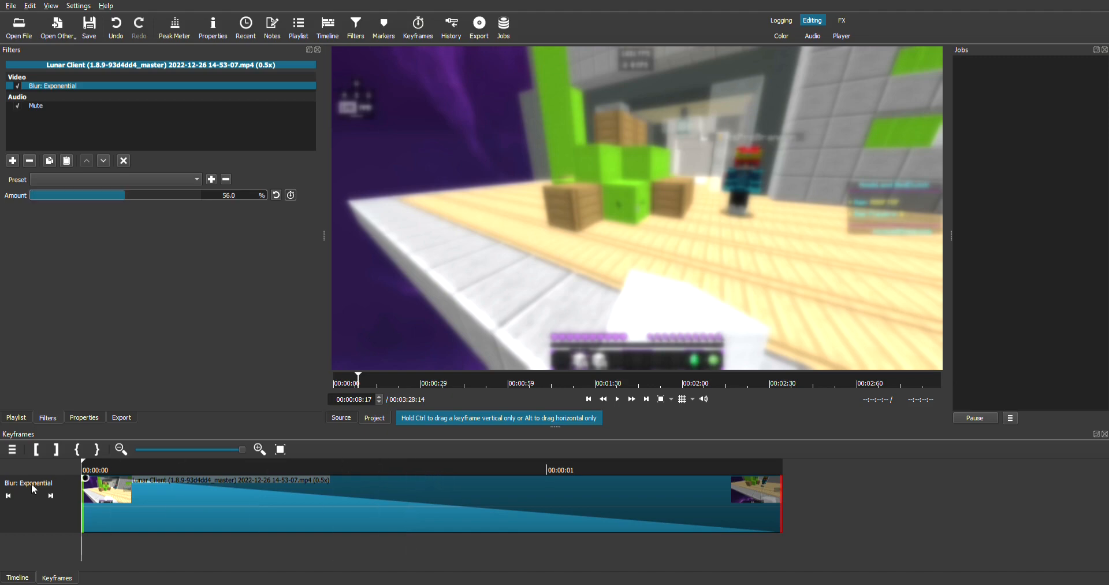
Step: Play the blur ramp-out, lower the blur amount at the segment's end to its minimum, and return to the segment's start
left_click(617, 400)
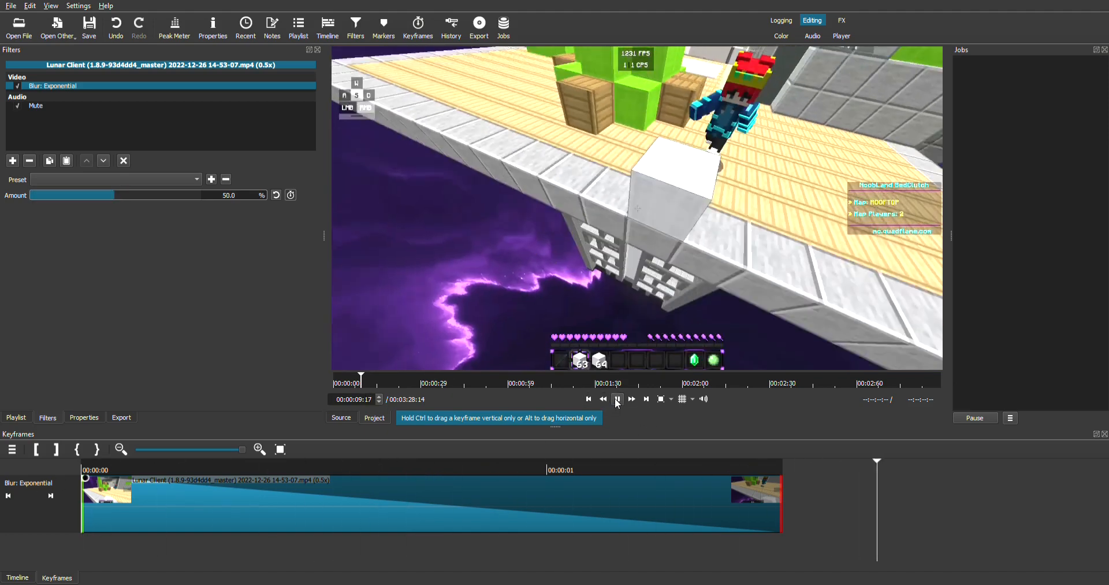
left_click(617, 400)
mouse_move(777, 465)
left_mouse_down()
mouse_move(650, 466)
mouse_move(786, 478)
left_mouse_up()
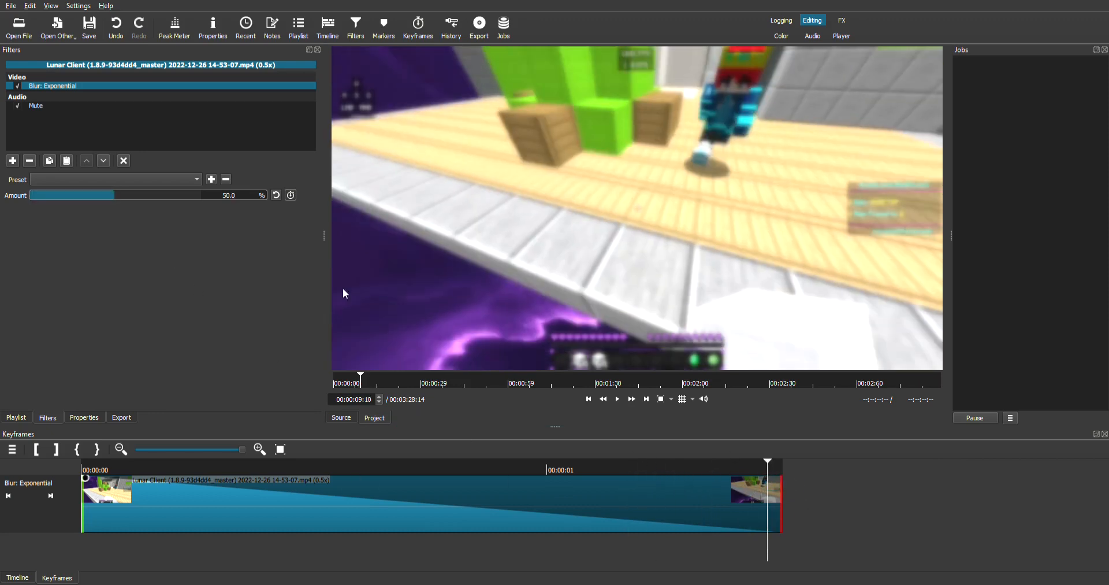
left_click_drag(111, 198, 102, 199)
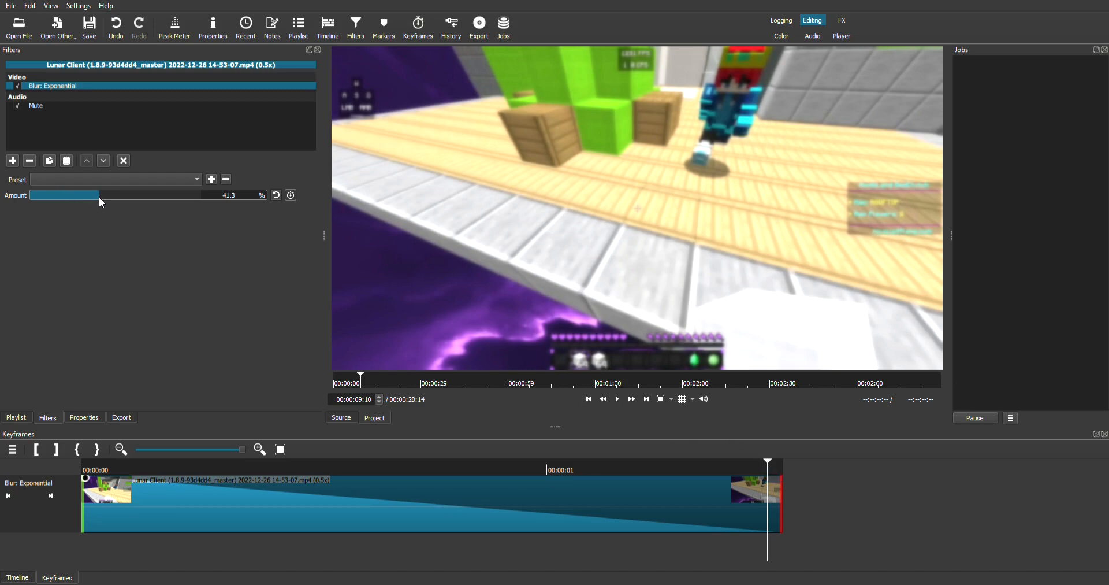
left_click_drag(99, 198, 4, 216)
left_click_drag(778, 469, 190, 469)
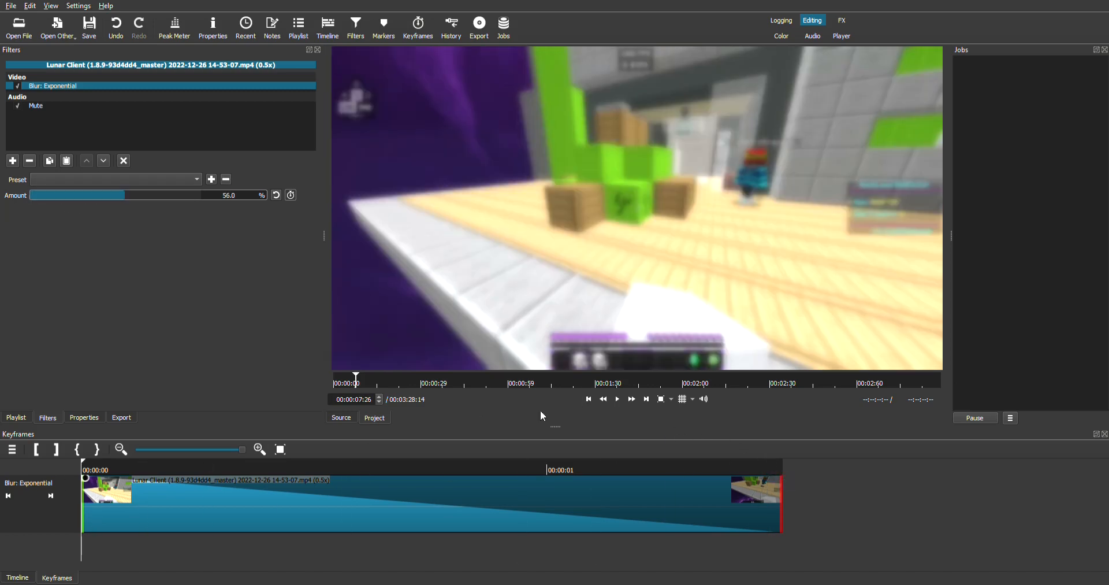
Step: Play the second clip's blur ramp-out, and replay the edit from 00:00:04:20 to review the transition between the two clips
left_click(617, 400)
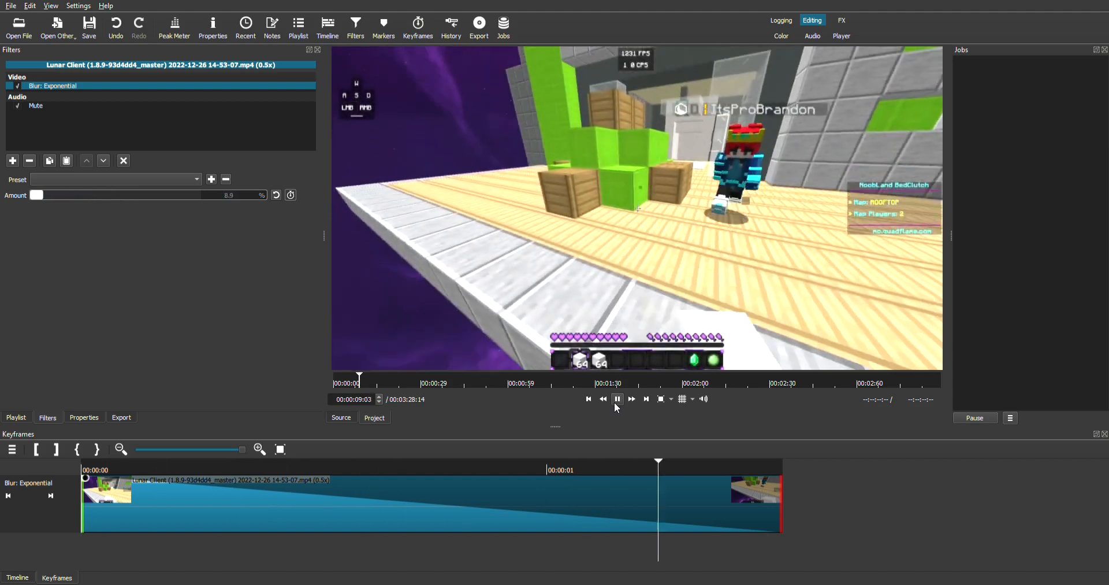
left_click(617, 400)
left_click(12, 161)
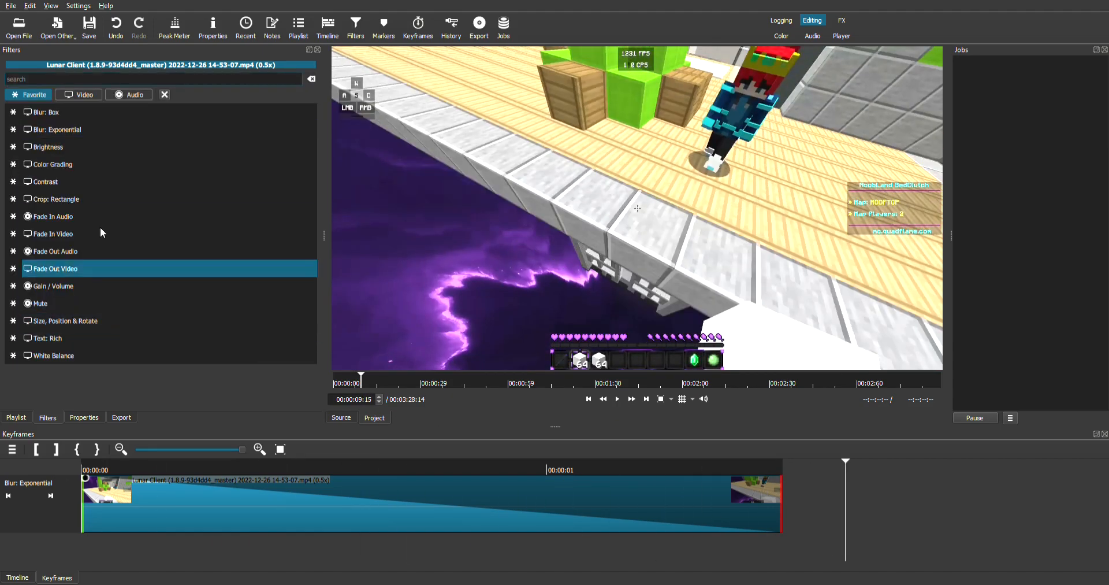
left_click(25, 579)
left_click(163, 468)
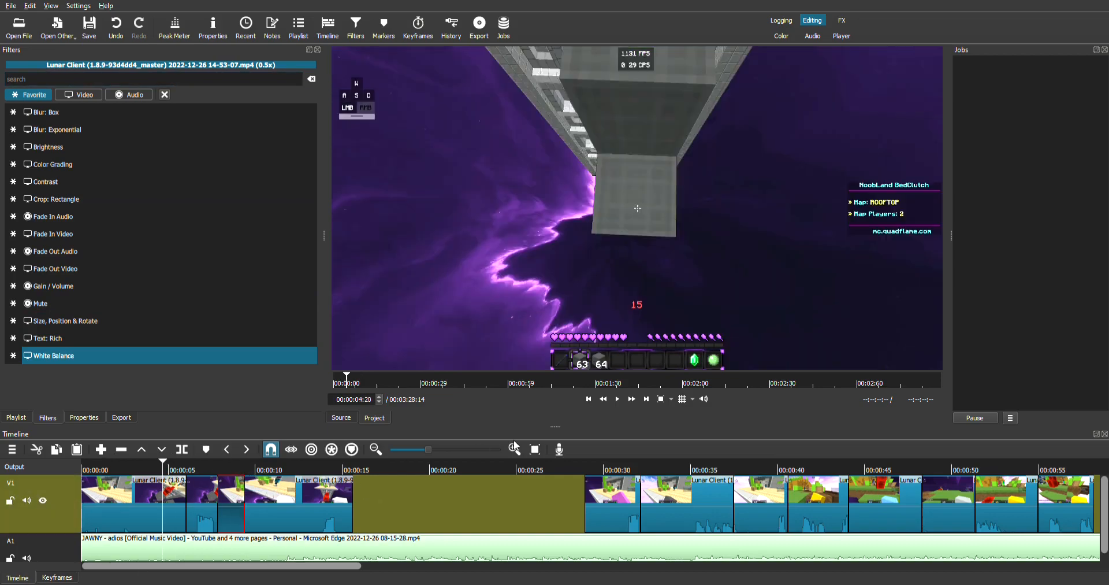
left_click(622, 398)
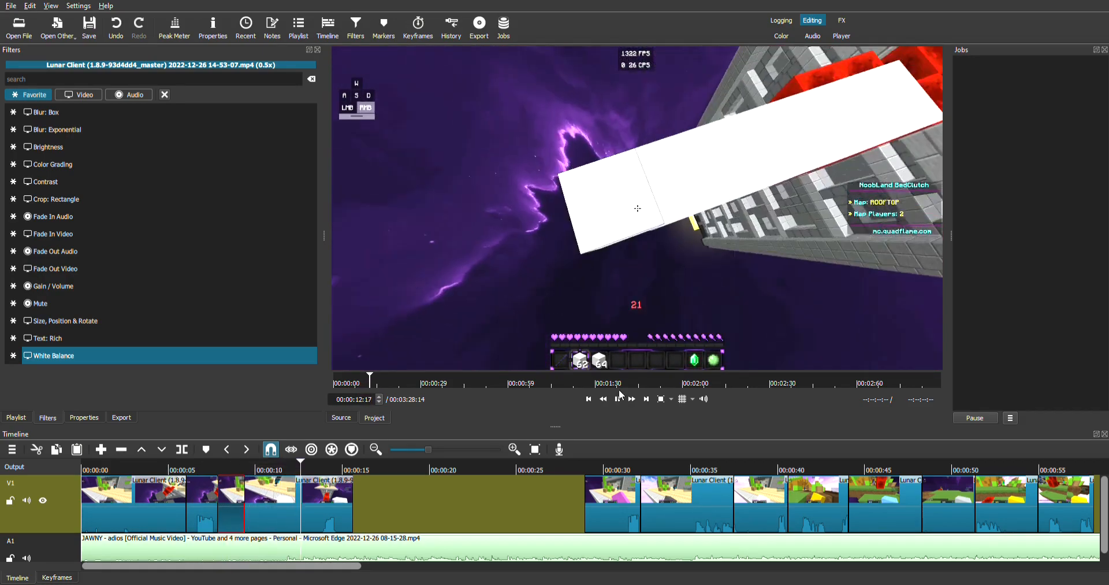
left_click(618, 399)
Step: Split the slowed second clip at 00:00:14:20 and add a Size, Position & Rotate filter to its short end segment
left_click_drag(324, 469, 292, 461)
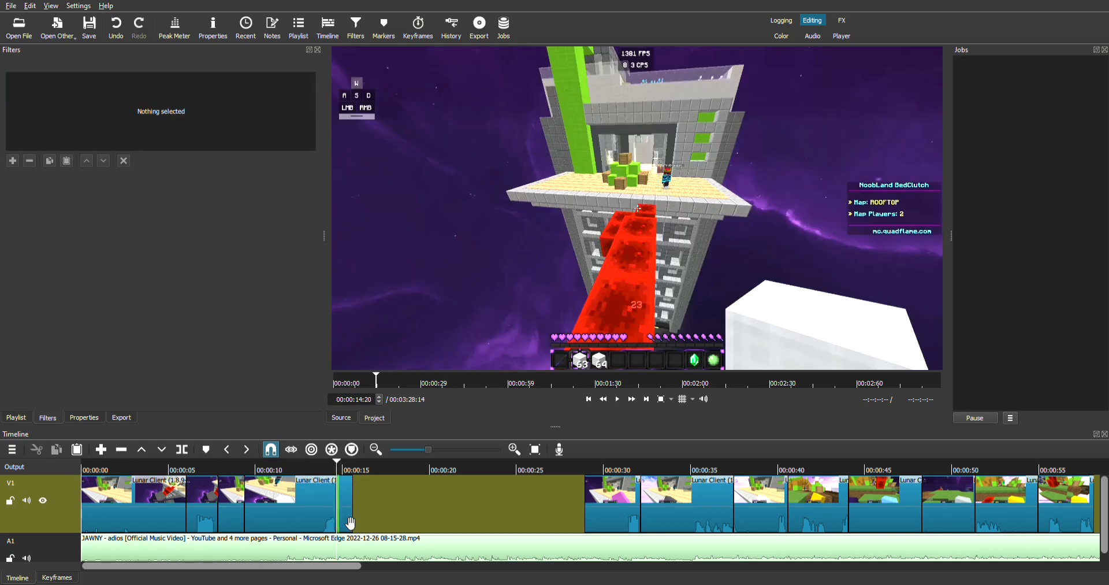
key("s")
left_click_drag(335, 465, 342, 464)
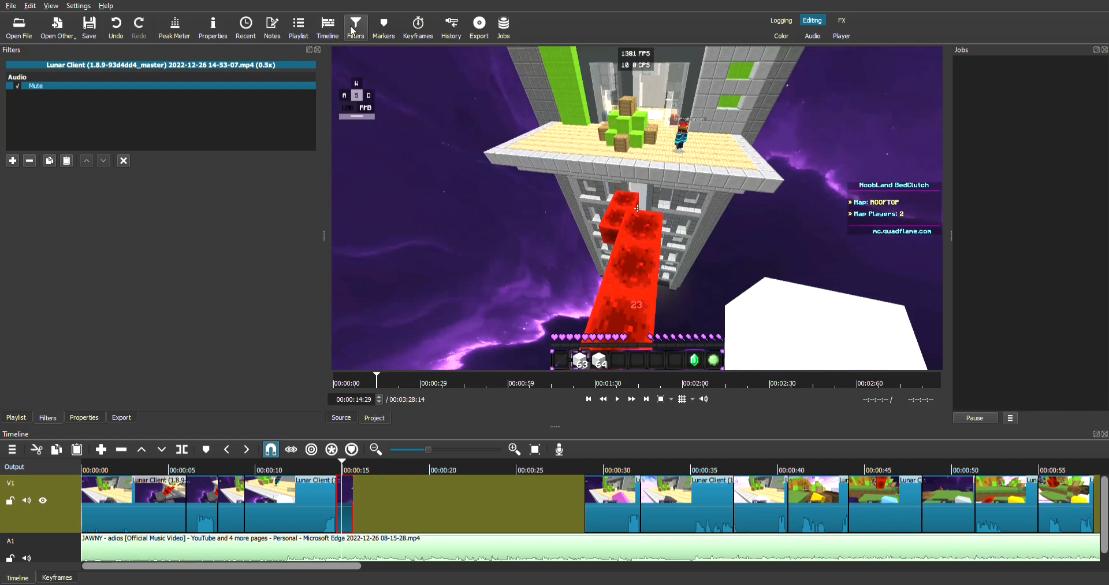
left_click(13, 161)
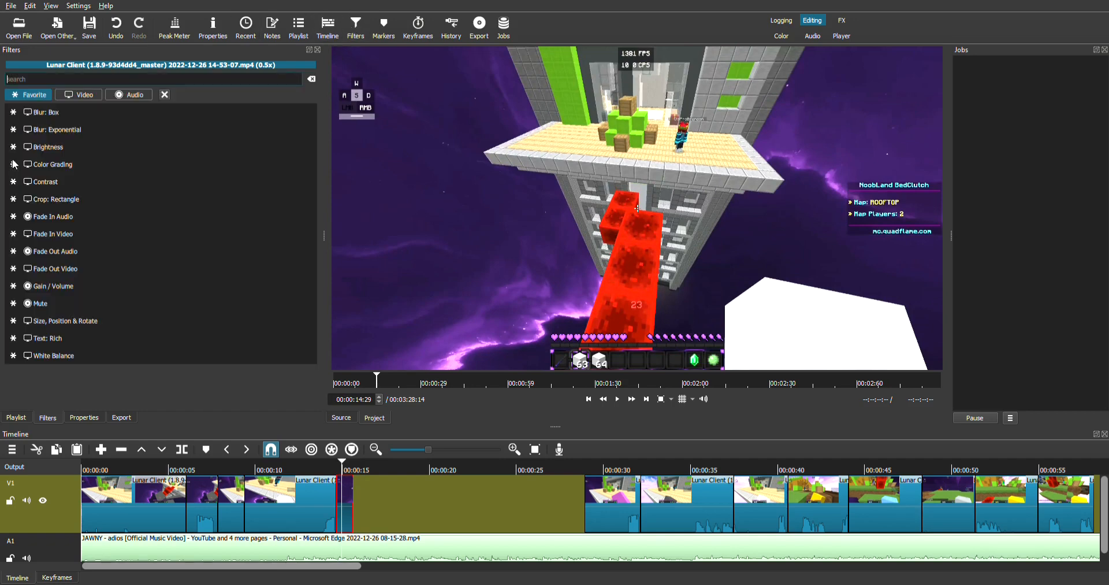
left_click(81, 325)
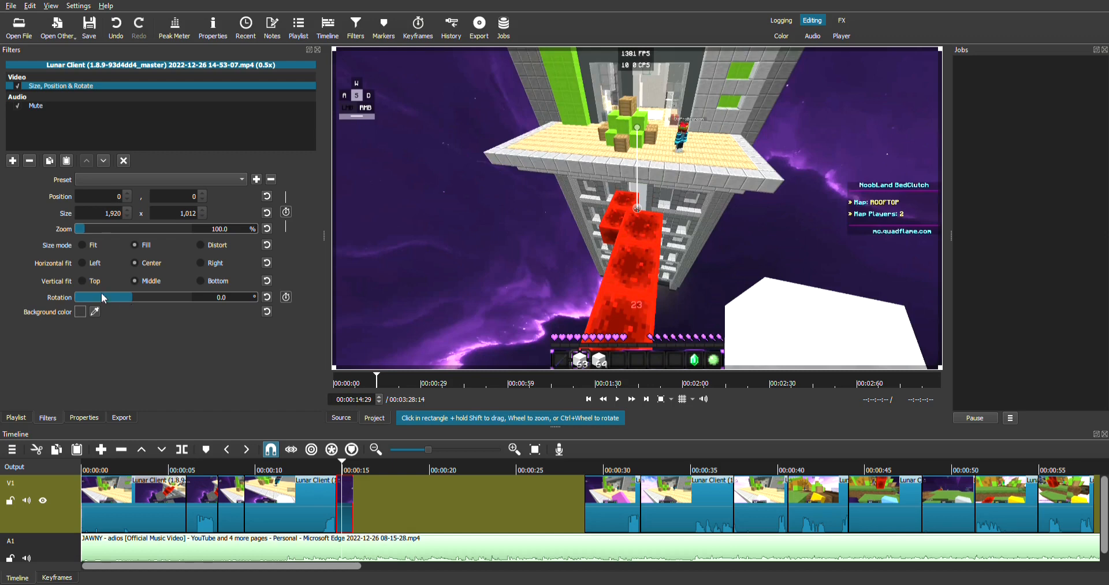
Step: Try a 247.6% zoom with playback and a 171.3° rotation on the short end segment, resetting each to its default
left_click_drag(95, 234, 104, 232)
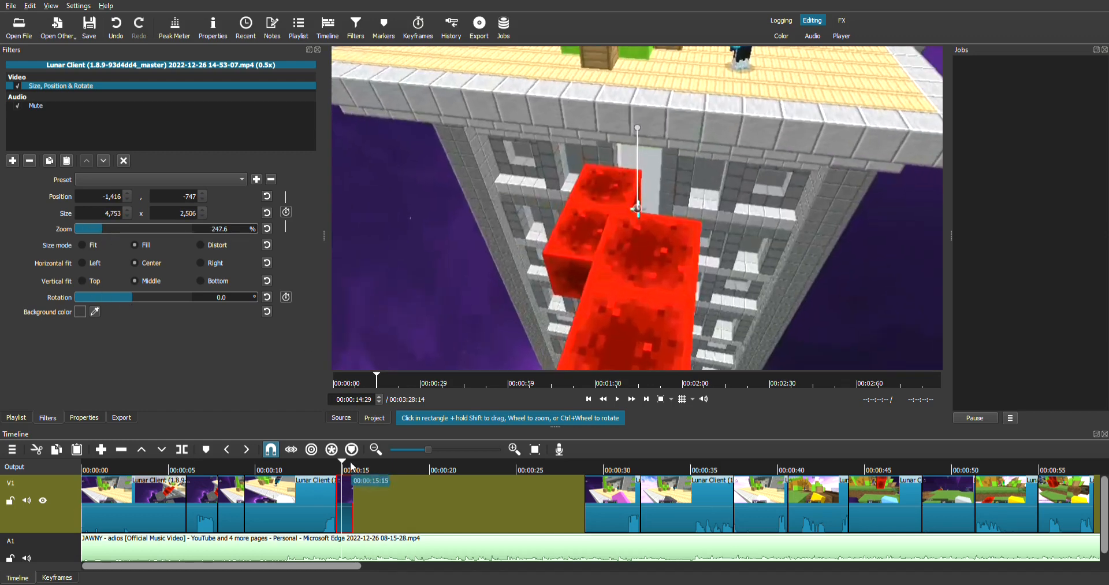
left_click_drag(341, 467, 313, 466)
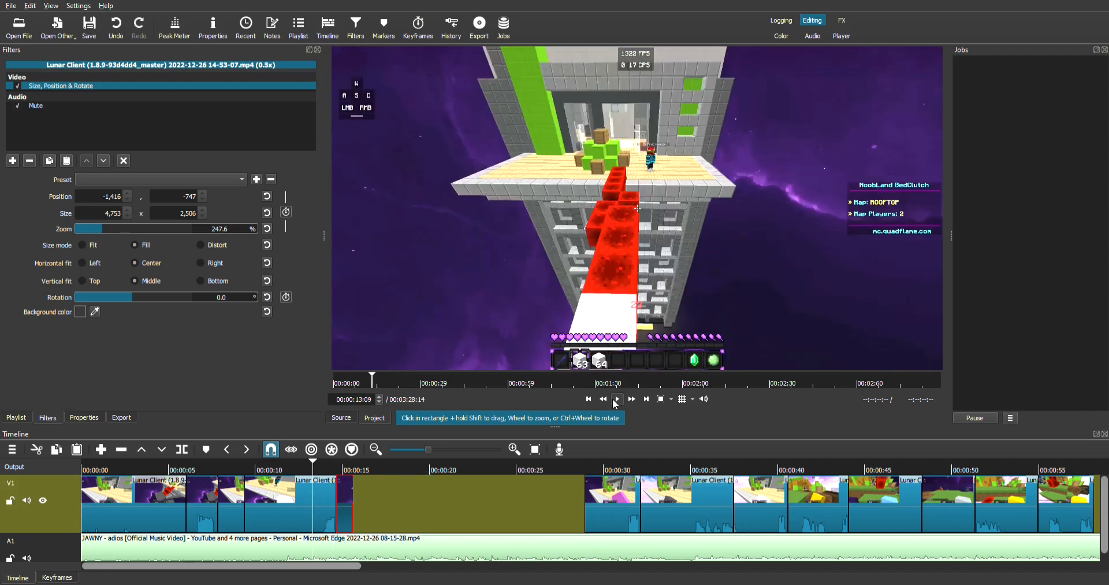
left_click(616, 401)
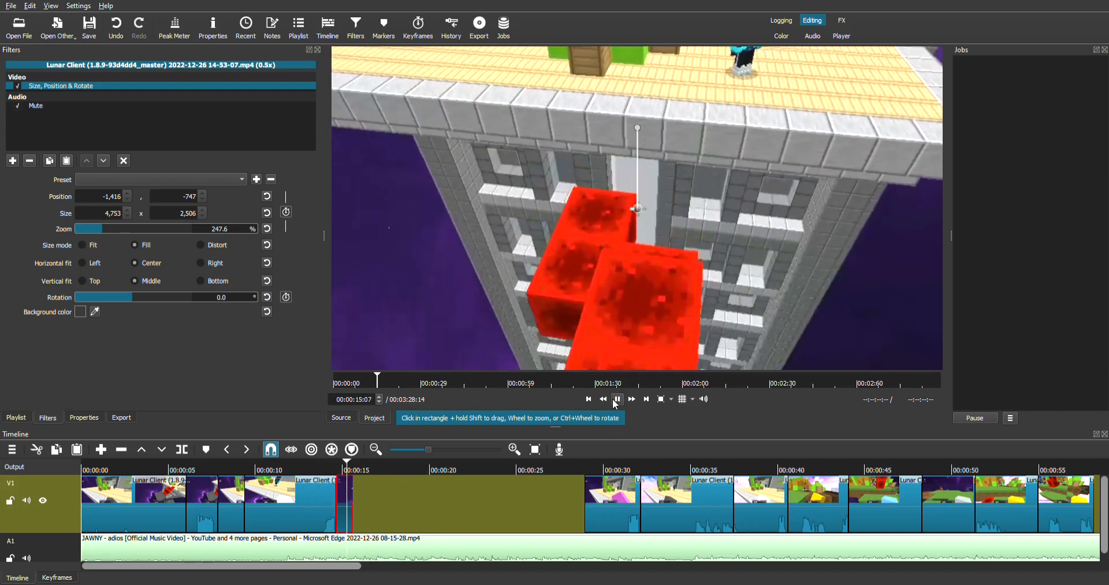
left_click(617, 400)
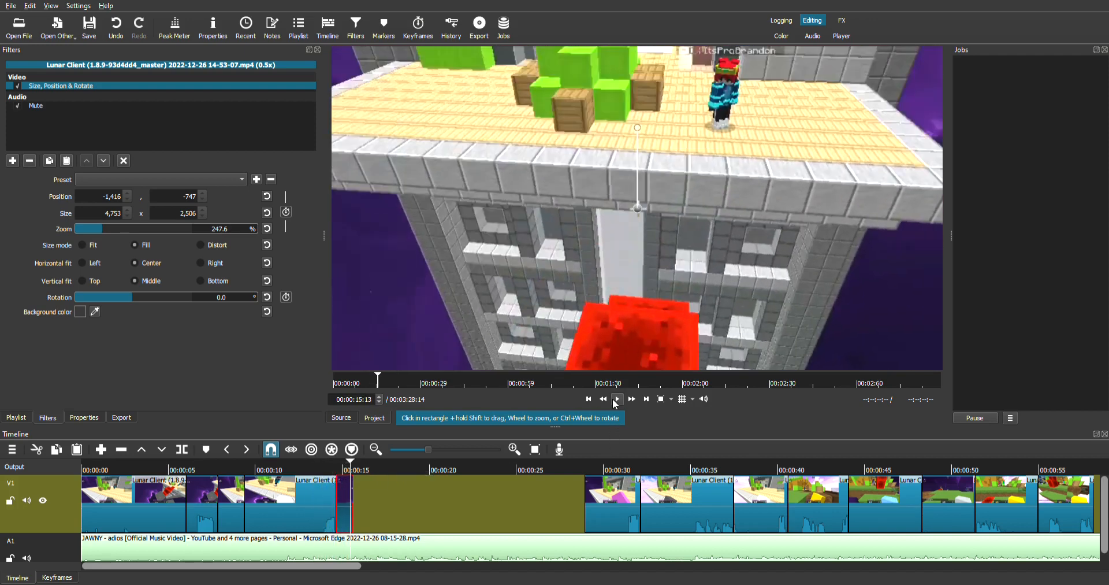
left_click(267, 228)
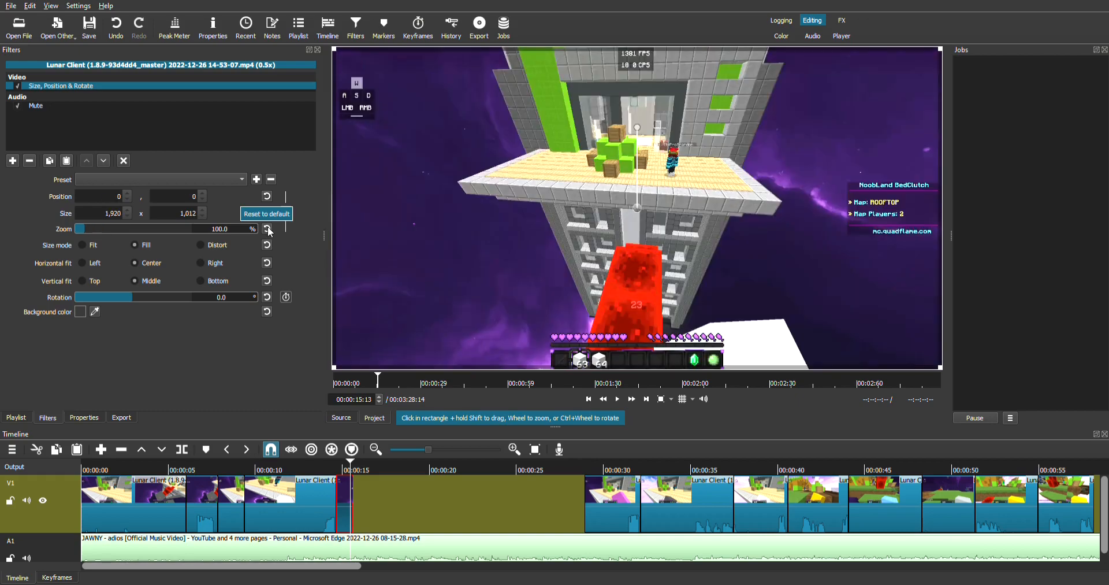
left_click_drag(132, 294, 257, 305)
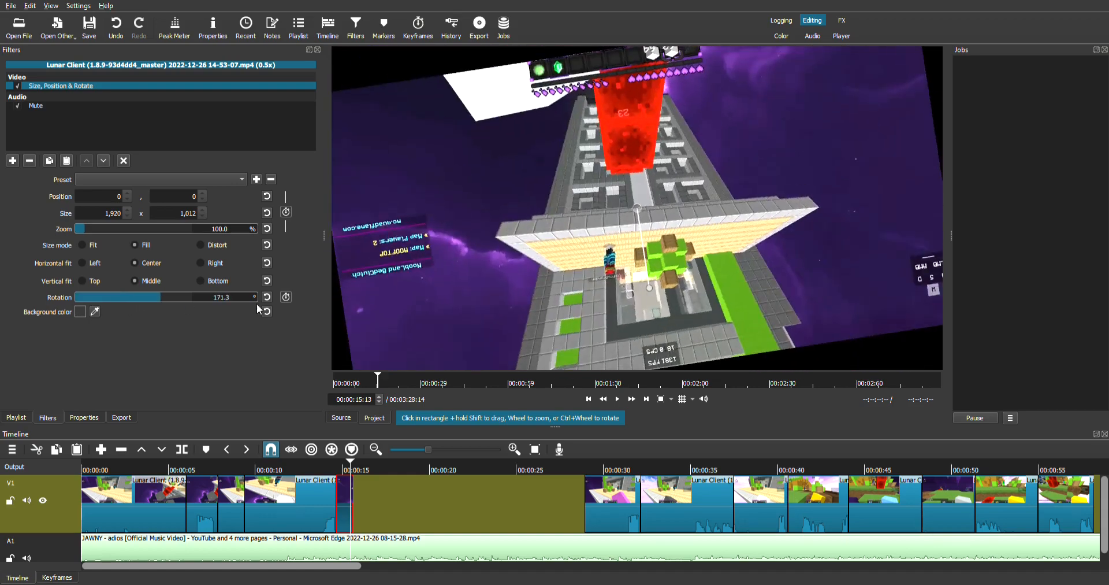
left_click(267, 297)
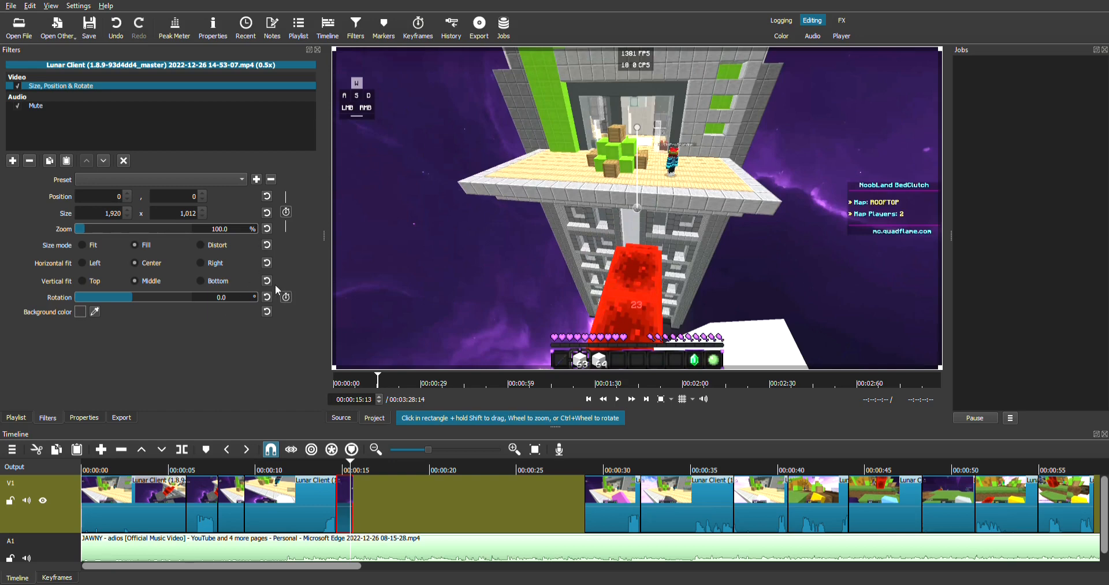
Step: Set the end segment's zoom to about 553.3% and discard the new size and position keyframe
left_click_drag(100, 228, 140, 231)
left_click(286, 214)
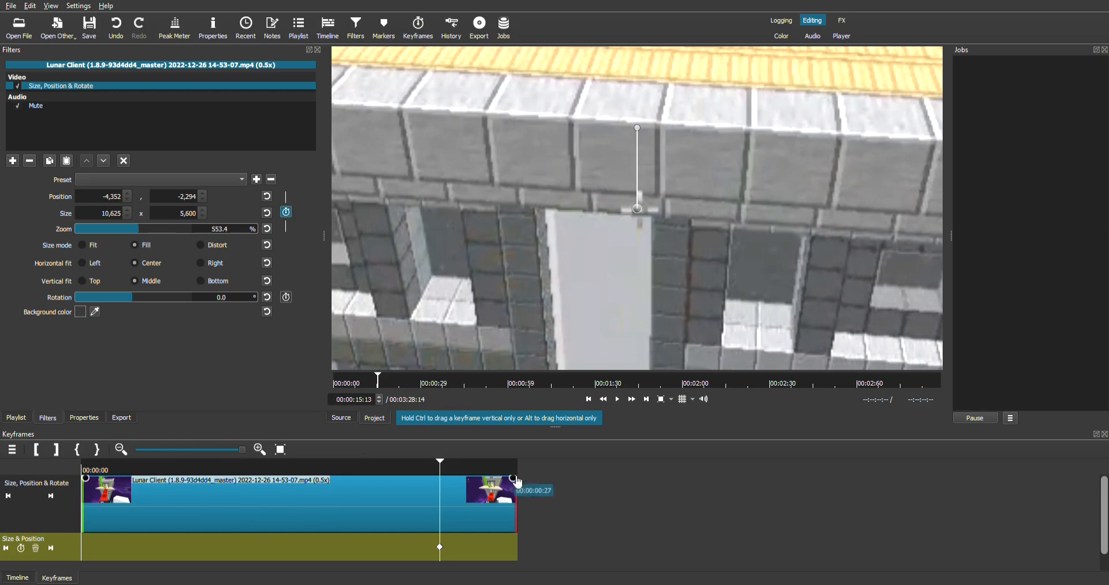
left_click(607, 301)
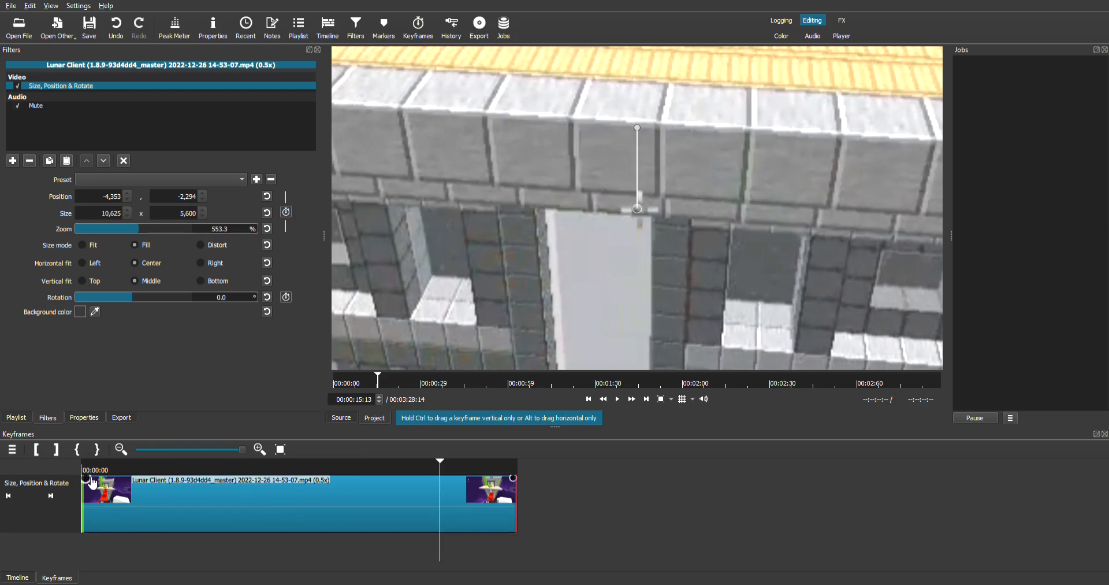
Step: Ramp the zoom in across the whole end segment with no ramp-out, and play it from the segment's start
left_click_drag(513, 478, 541, 501)
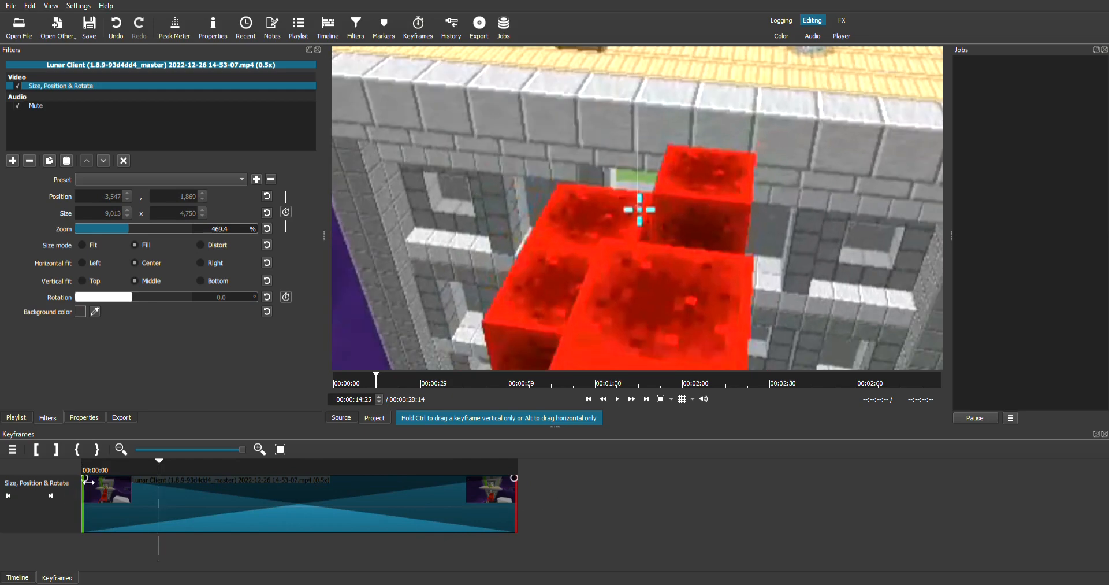
left_click_drag(87, 479, 516, 492)
left_click_drag(154, 469, 68, 503)
left_click(617, 399)
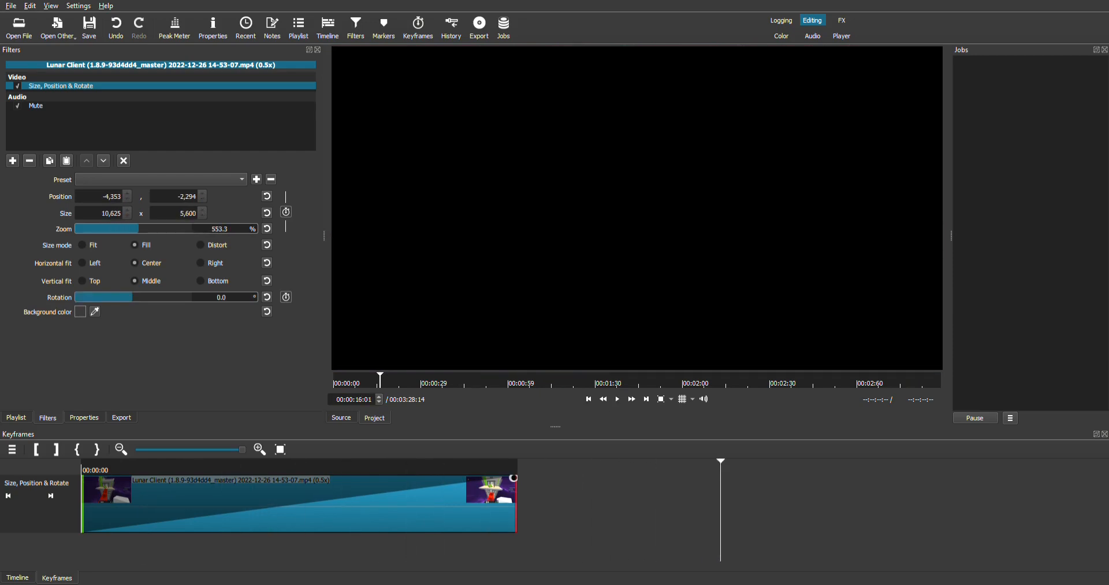
Step: Return to the timeline, replay the edit from 00:00:11:04, and inspect the zoom at the end segment's start and middle
left_click(18, 577)
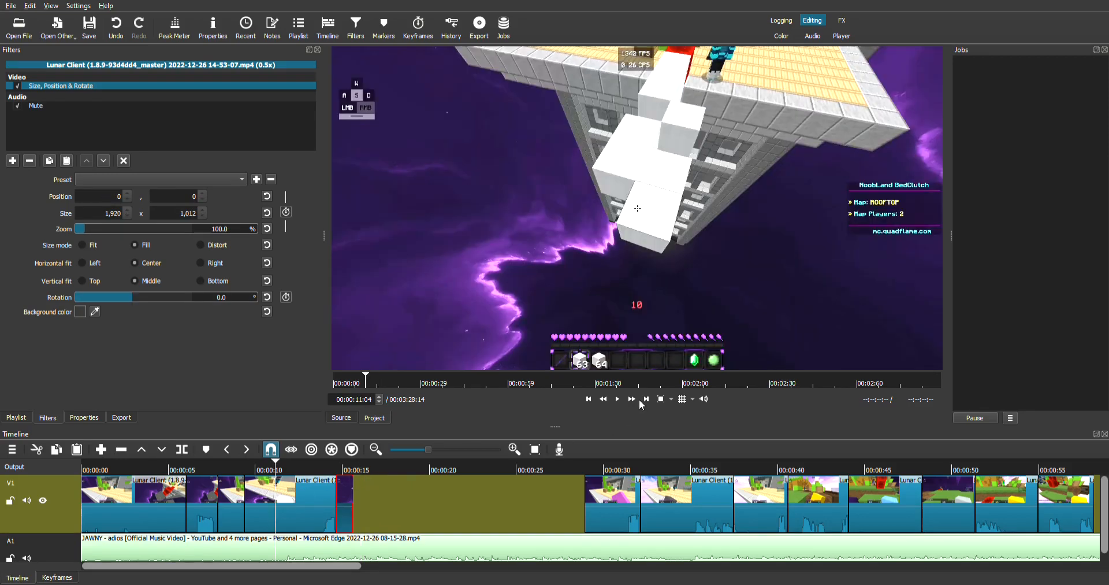
left_click(612, 402)
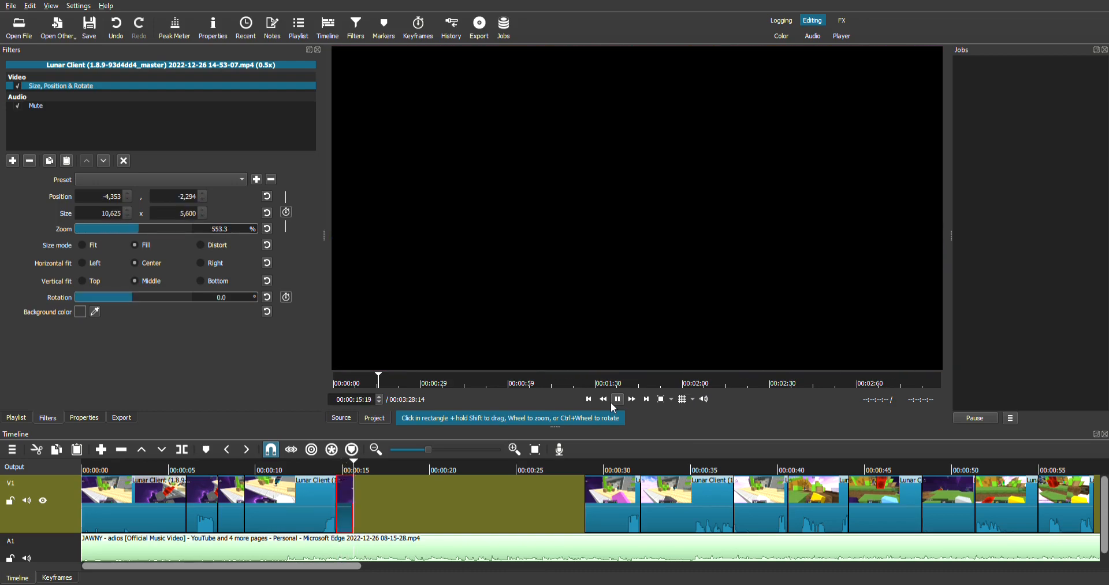
left_click(612, 401)
left_click(348, 501)
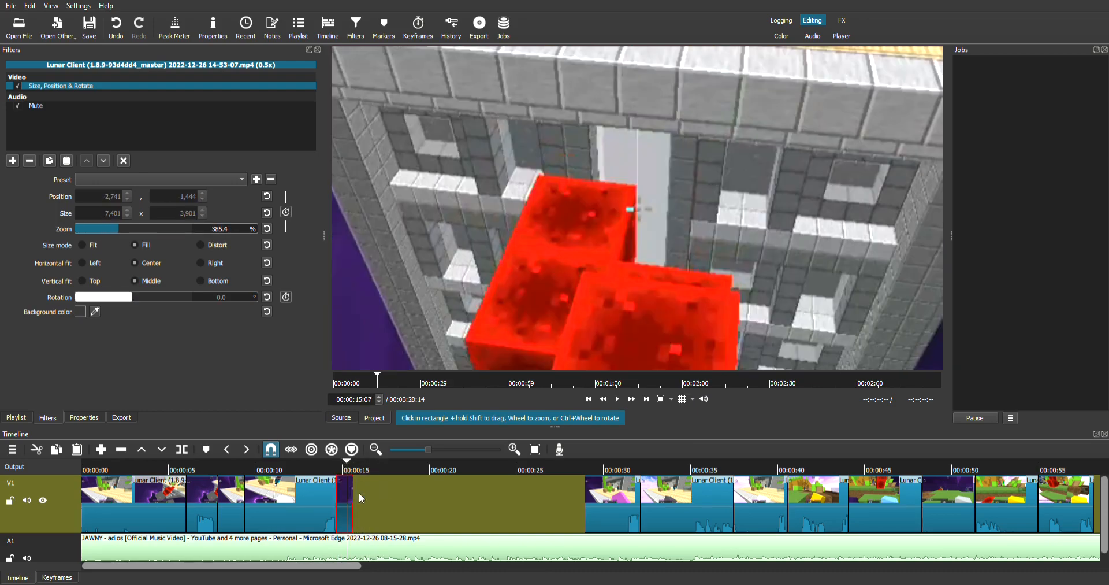
left_click(338, 469)
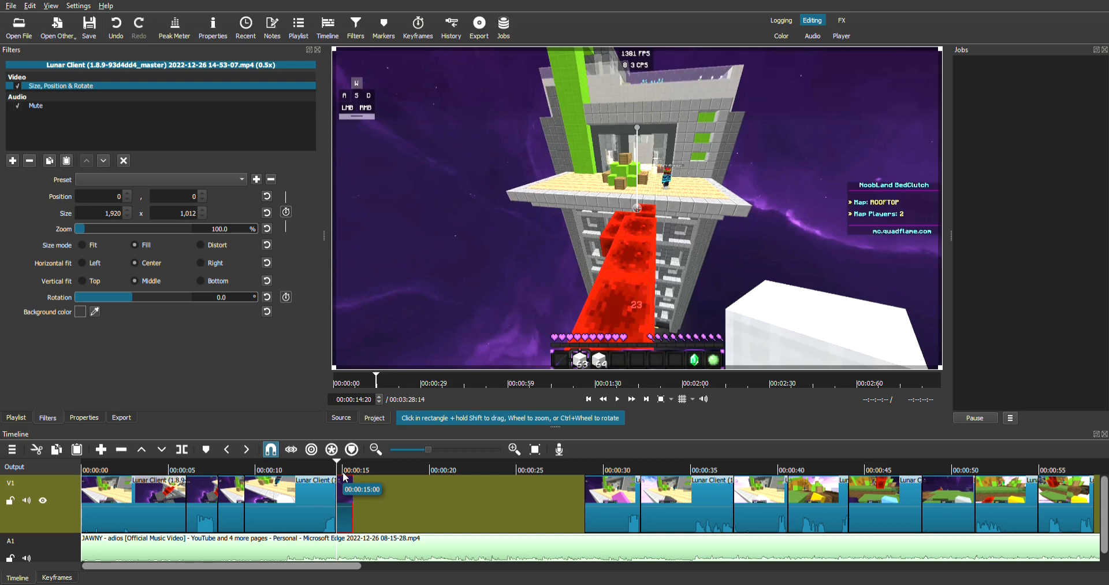
left_click(348, 471)
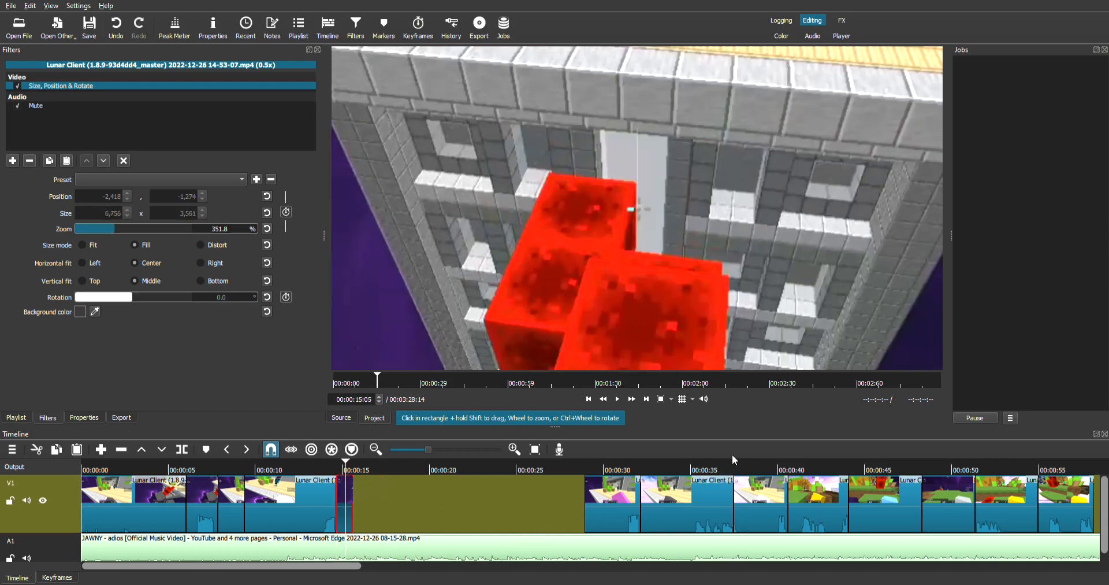
Step: Add a second video track above the gameplay clips
scroll(1105, 546, "down", 1)
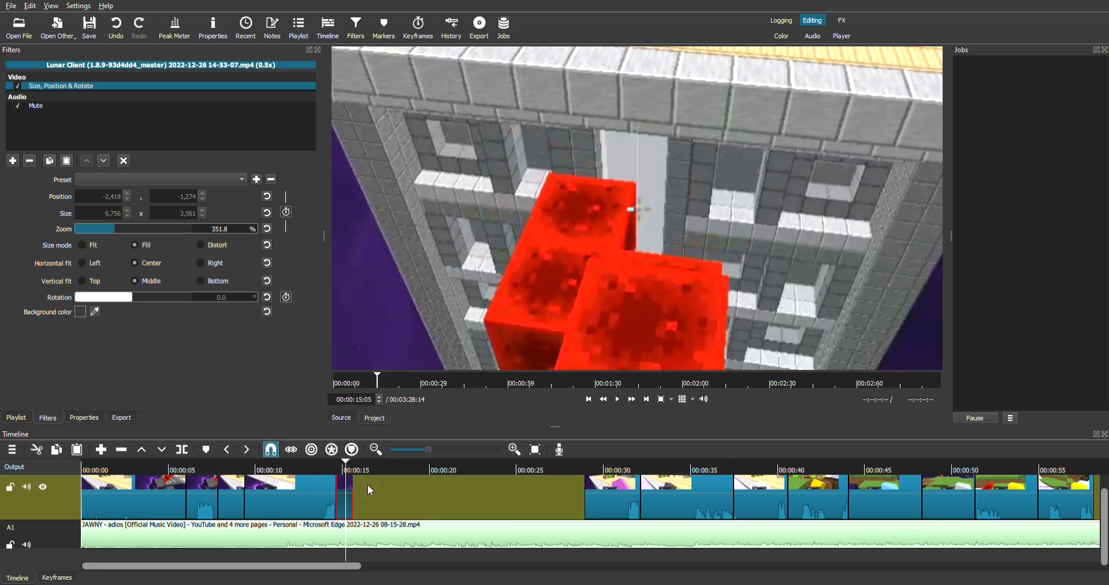
left_click(12, 449)
mouse_move(62, 463)
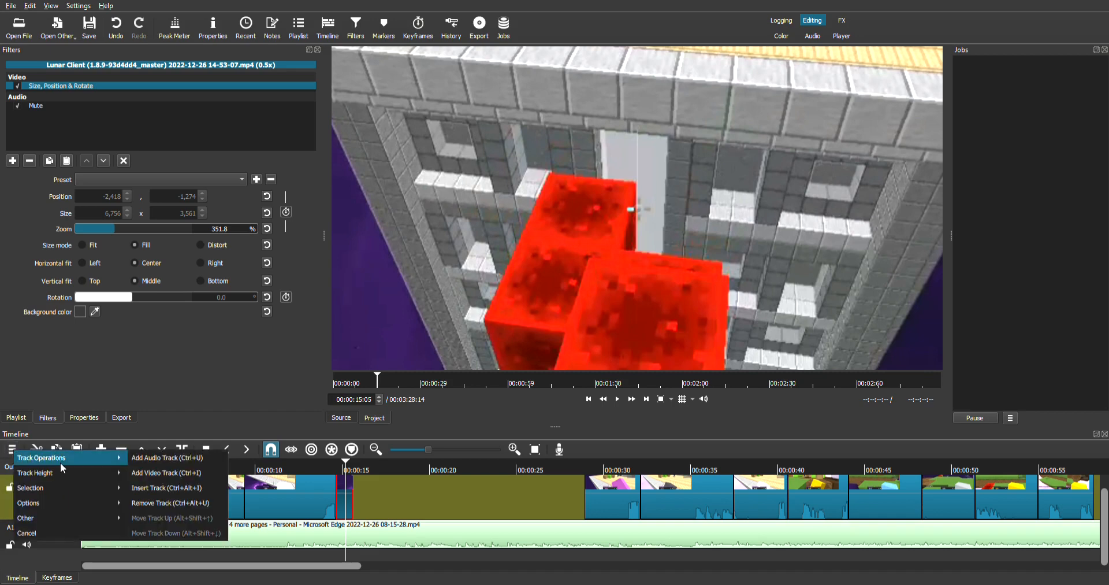
left_click(142, 476)
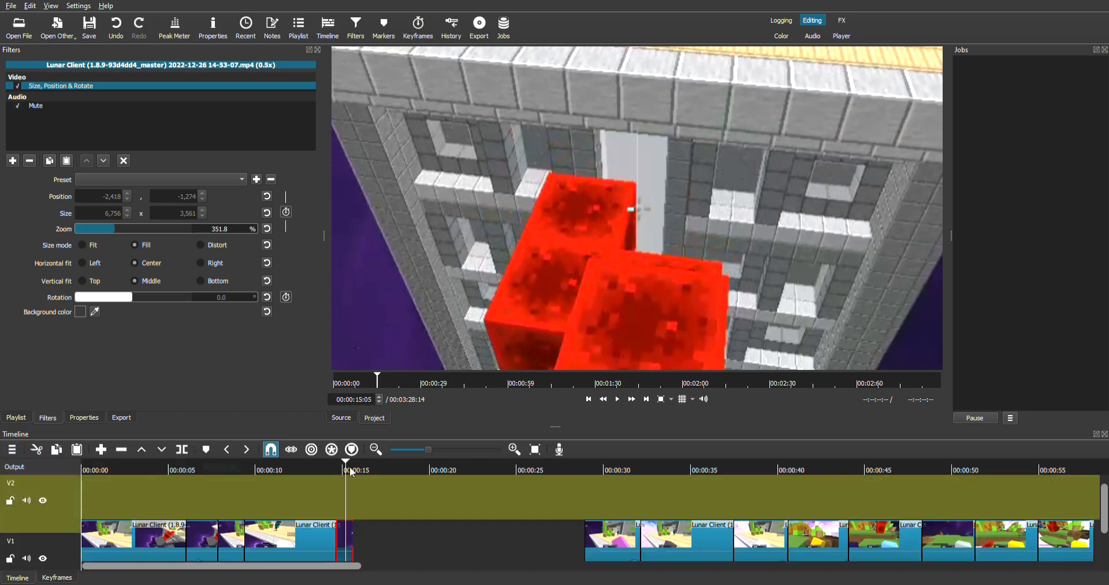
Step: Preview INSAN.mp4, place it on track V2 right after the zoom segment, and shrink it to 53.5% as a centered overlay
left_click_drag(1103, 510, 1103, 498)
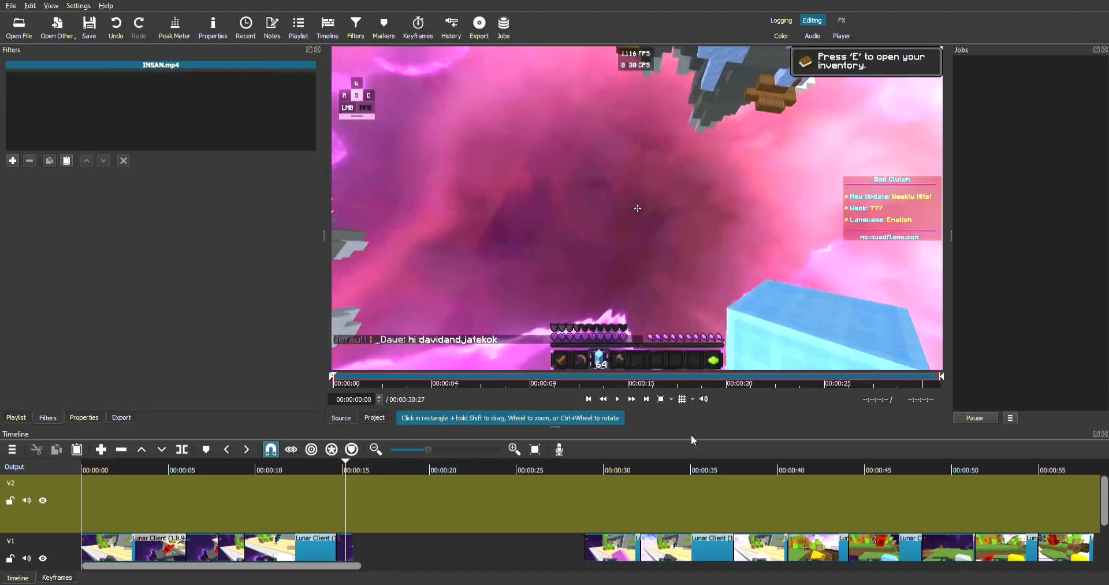
left_click(617, 398)
left_click_drag(617, 399, 506, 488)
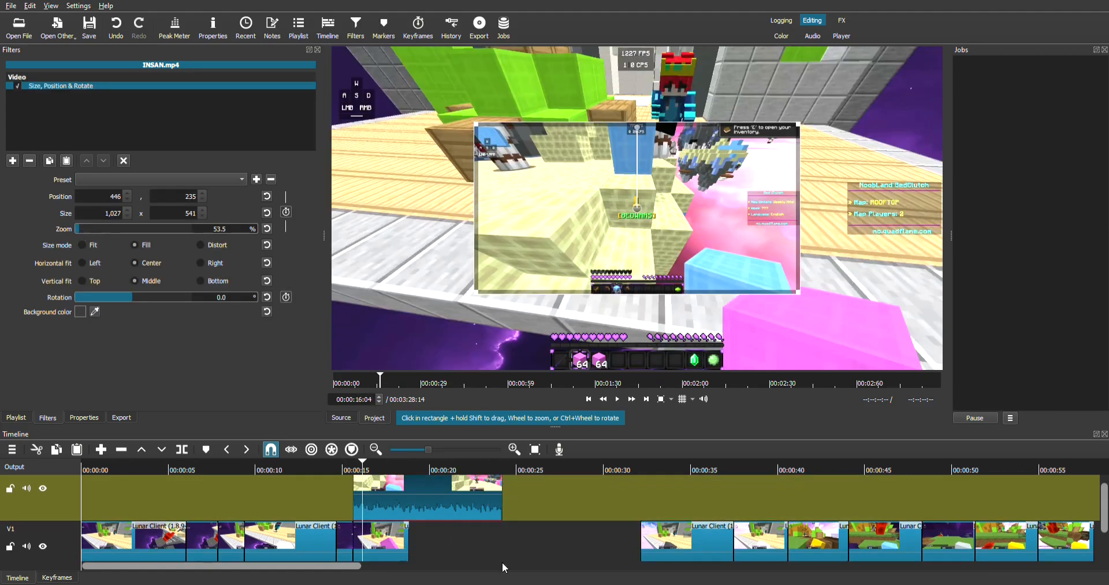
Step: Play the picture-in-picture section and delete the INSAN.mp4 clip from track V2
left_click(590, 519)
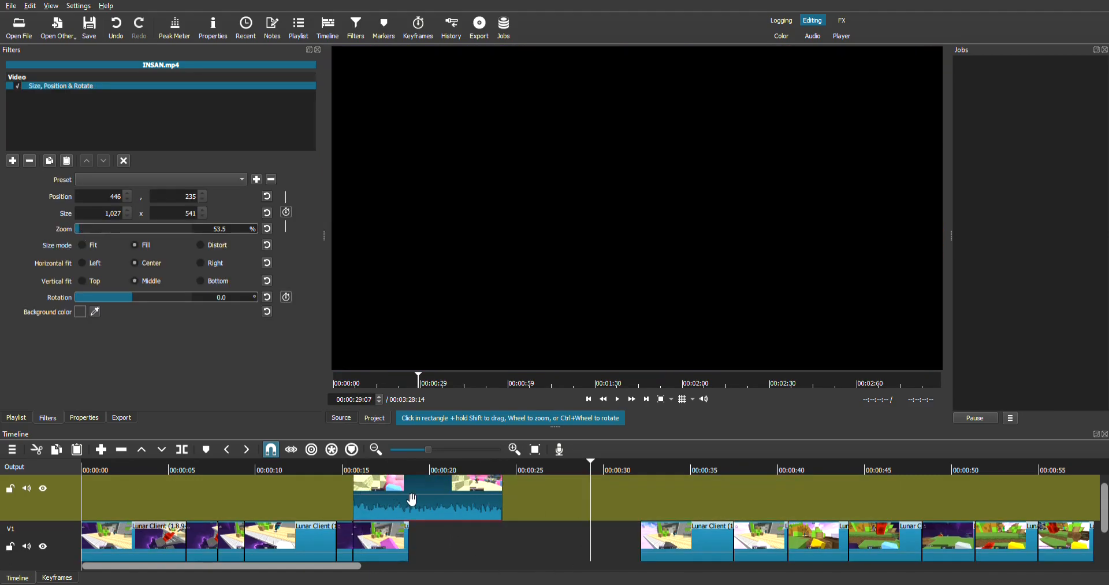
left_click_drag(561, 471, 327, 495)
left_click(618, 401)
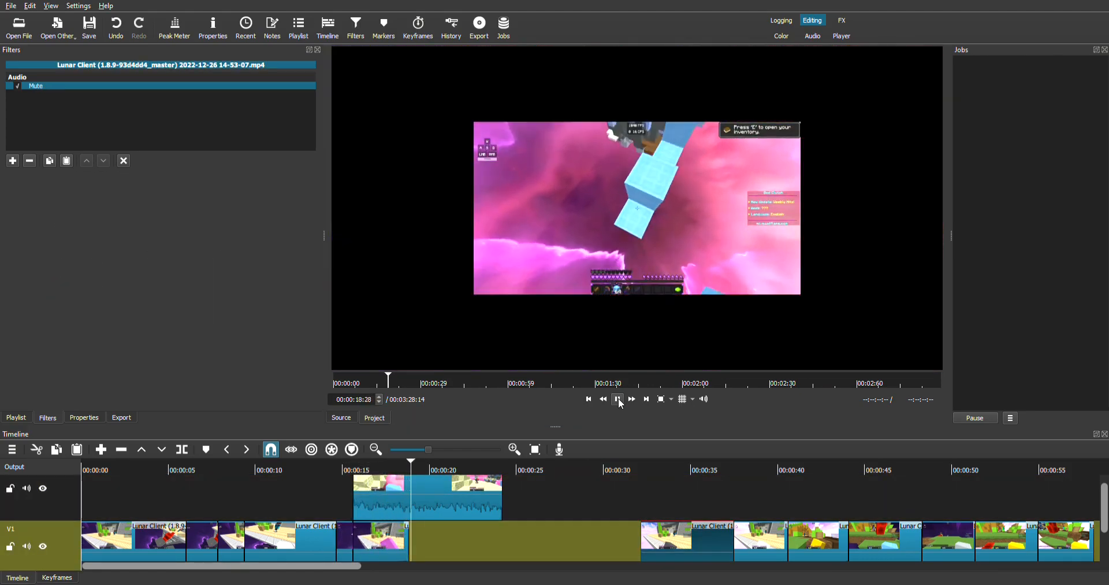
left_click(619, 400)
left_click(445, 505)
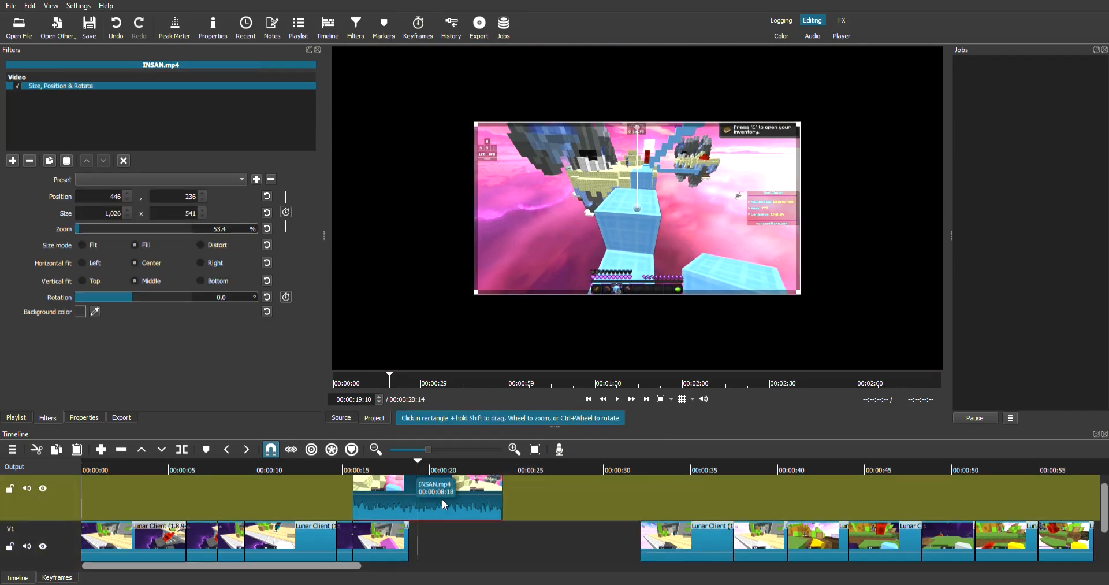
key("Delete")
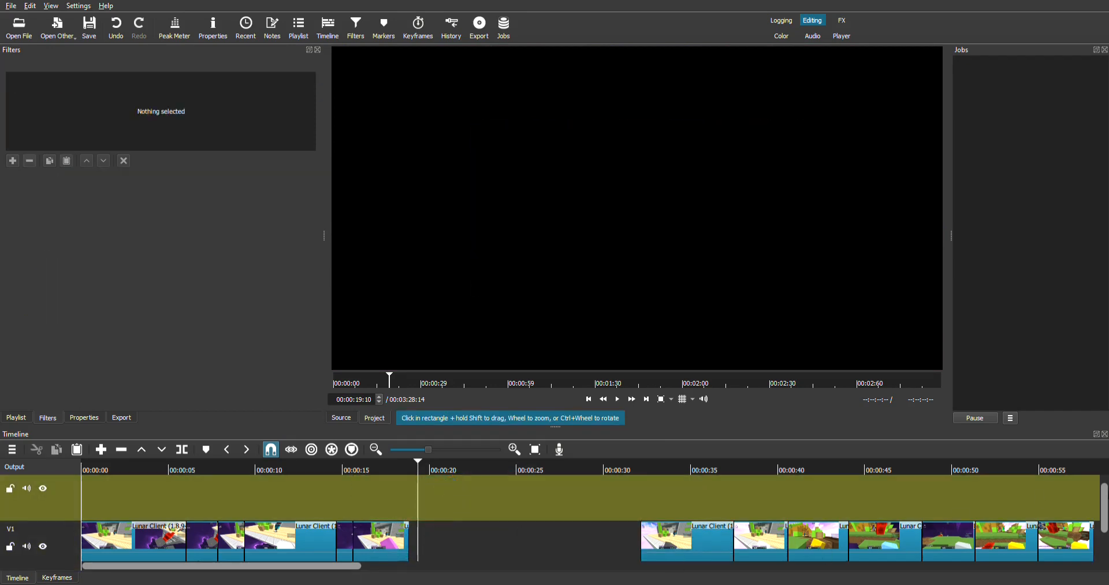
Step: Add a Fade Out Video filter with a duration of 00:00:03:00 to the last clip before the first gap on track V1
scroll(445, 509, "down", 1)
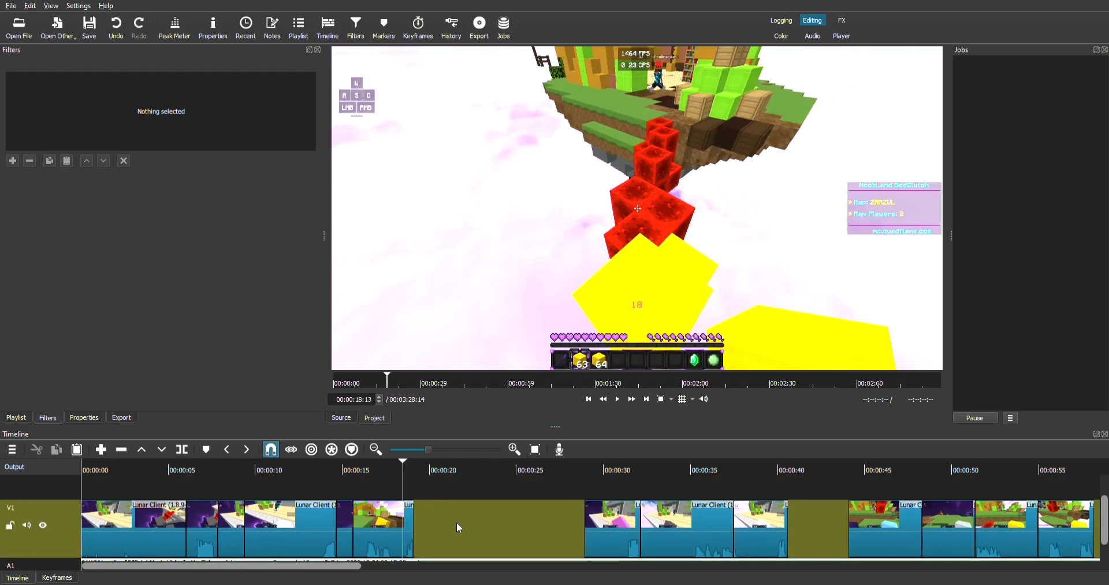
left_click(389, 525)
left_click(397, 466)
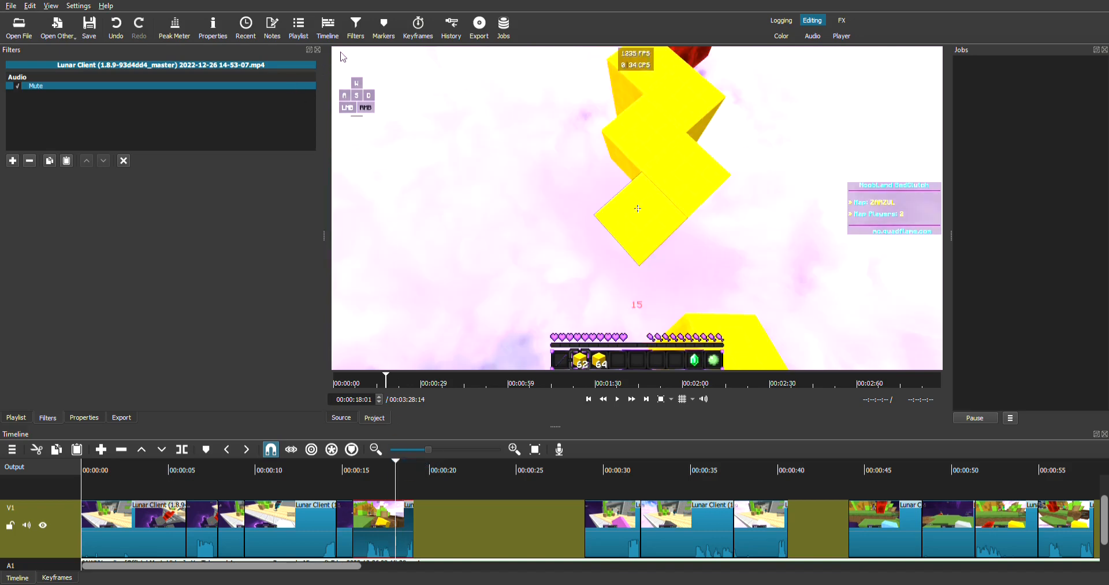
left_click(12, 161)
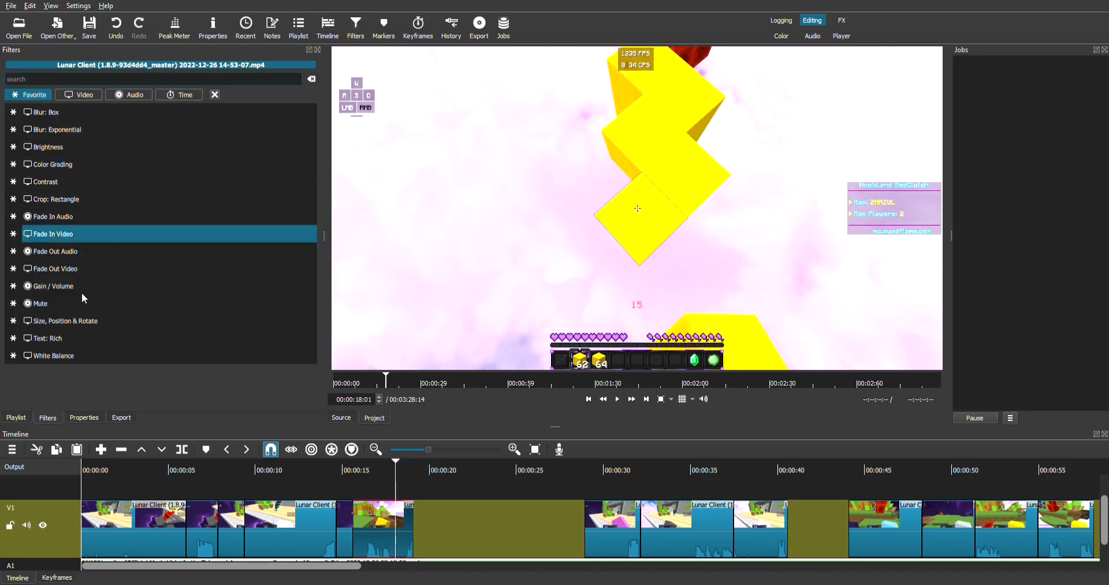
left_click(98, 266)
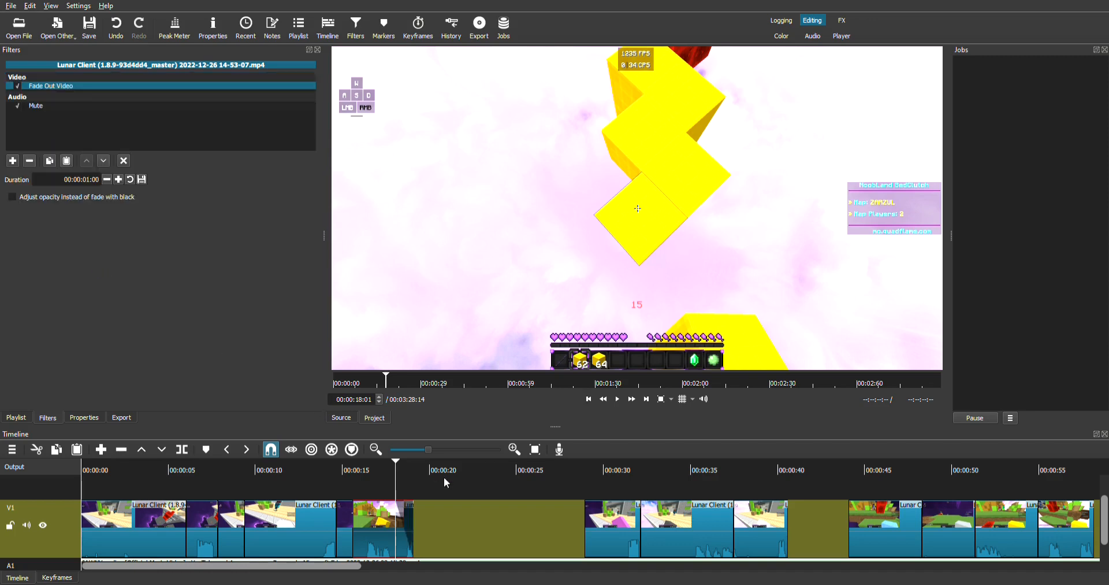
left_click(94, 180)
type("00:00:03:00")
Step: Play the timeline from 00:00:14:07 to preview the fade-out on the last clip before the gap
left_click_drag(359, 470, 330, 469)
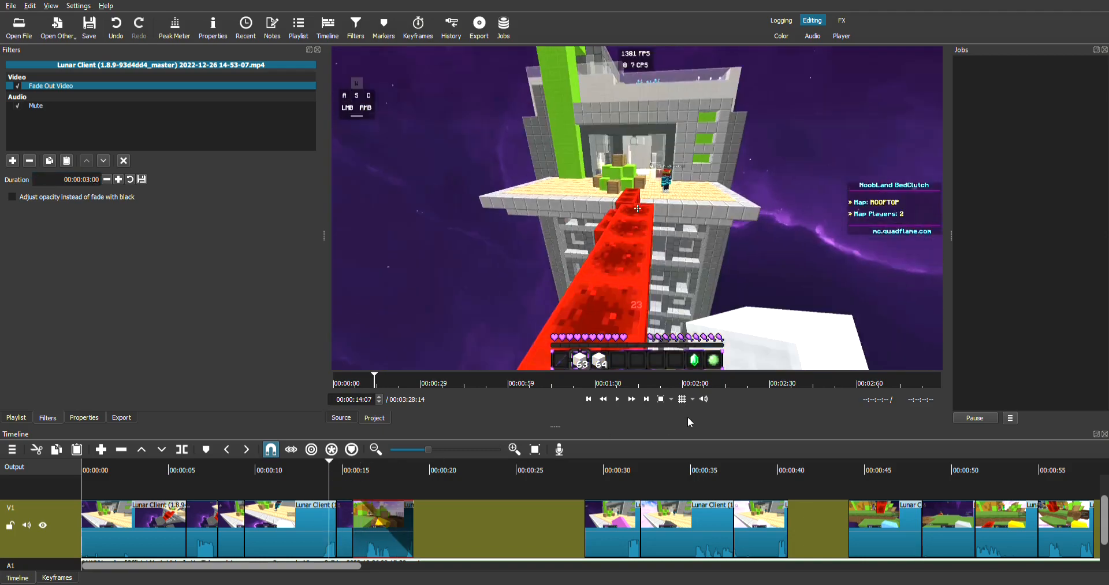
left_click(617, 399)
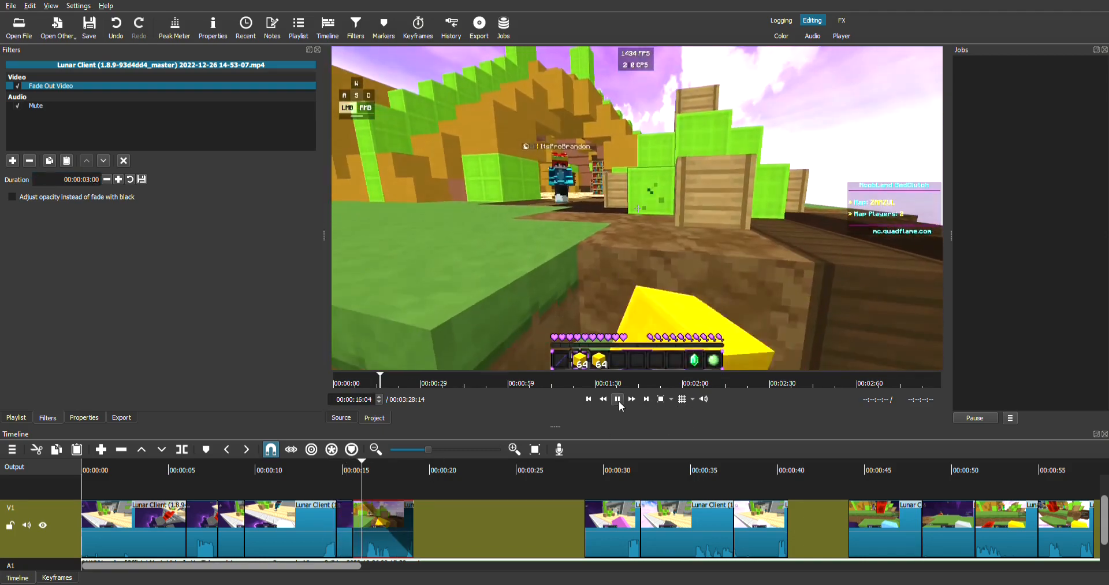
left_click(618, 399)
Step: Try a Crop: Rectangle filter with a 36.4% corner radius on the same clip and remove it
left_click(13, 161)
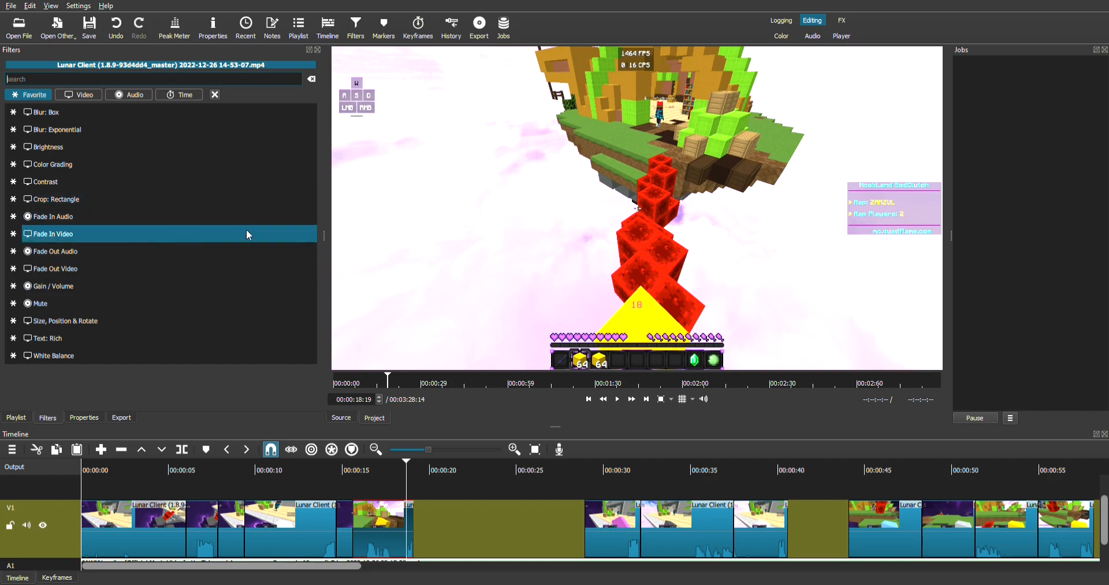
left_click(232, 204)
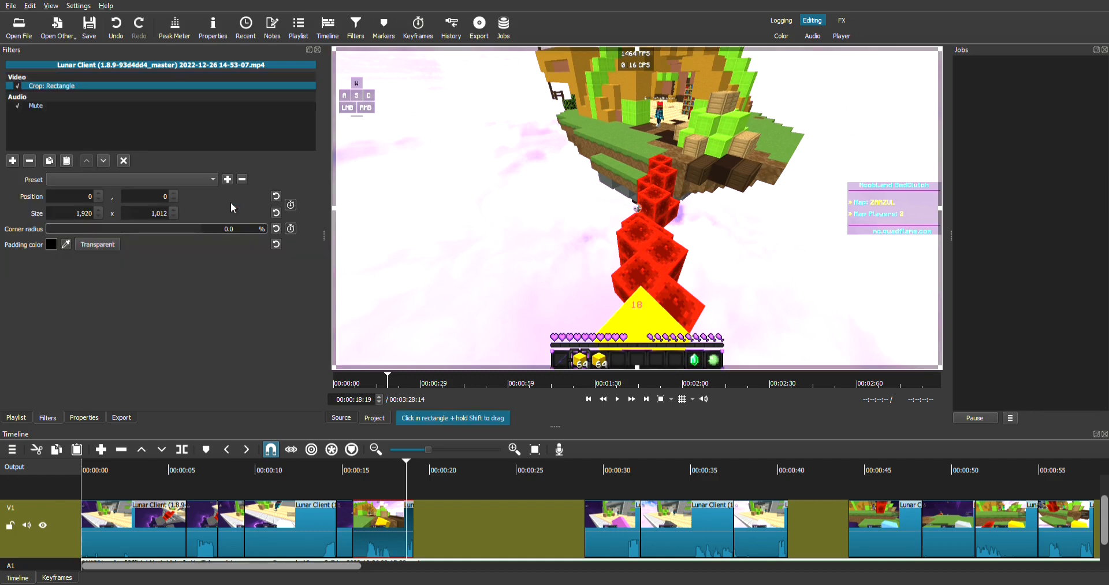
mouse_move(80, 229)
left_mouse_down()
mouse_move(196, 232)
mouse_move(101, 230)
left_mouse_up()
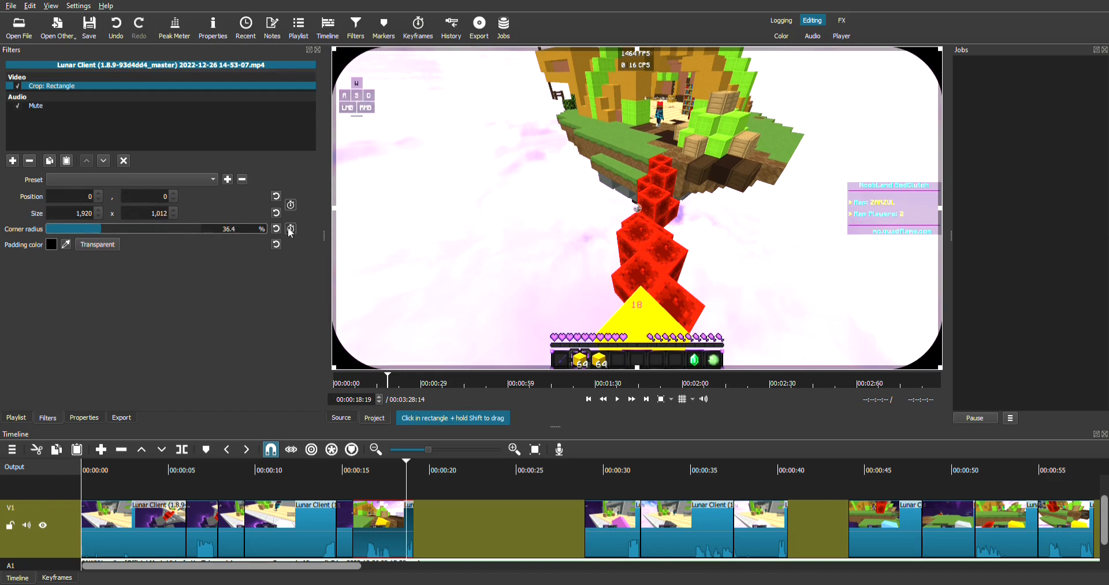
left_click(38, 162)
Step: Try a Color Grading filter on the same clip, shifting several of its color controls, and remove it
left_click(13, 160)
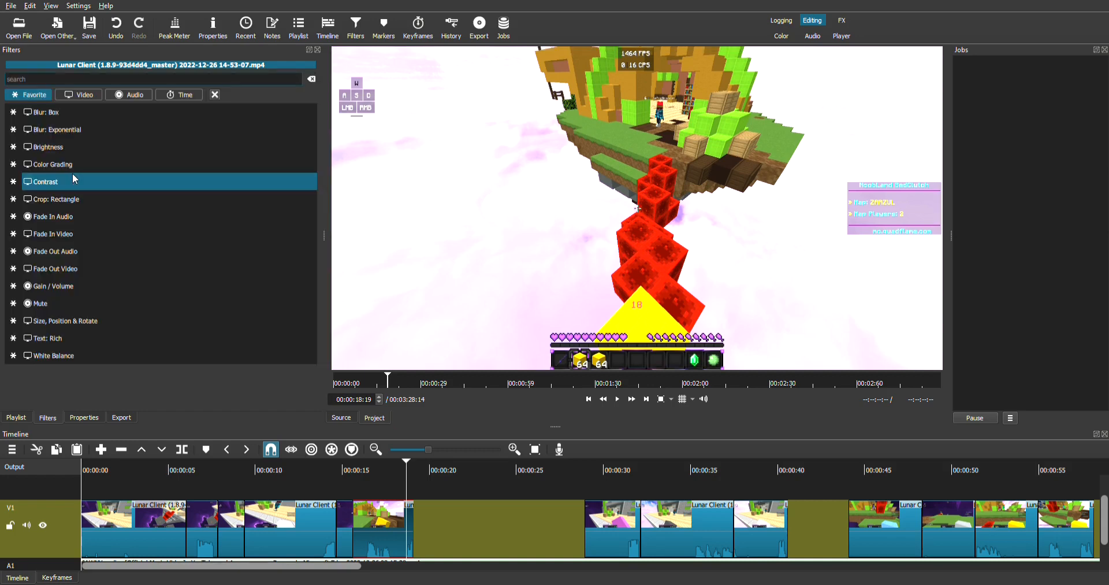
left_click(74, 163)
left_click_drag(79, 267, 96, 222)
left_click_drag(79, 258, 118, 288)
left_click_drag(175, 258, 197, 229)
left_click_drag(224, 407, 319, 396)
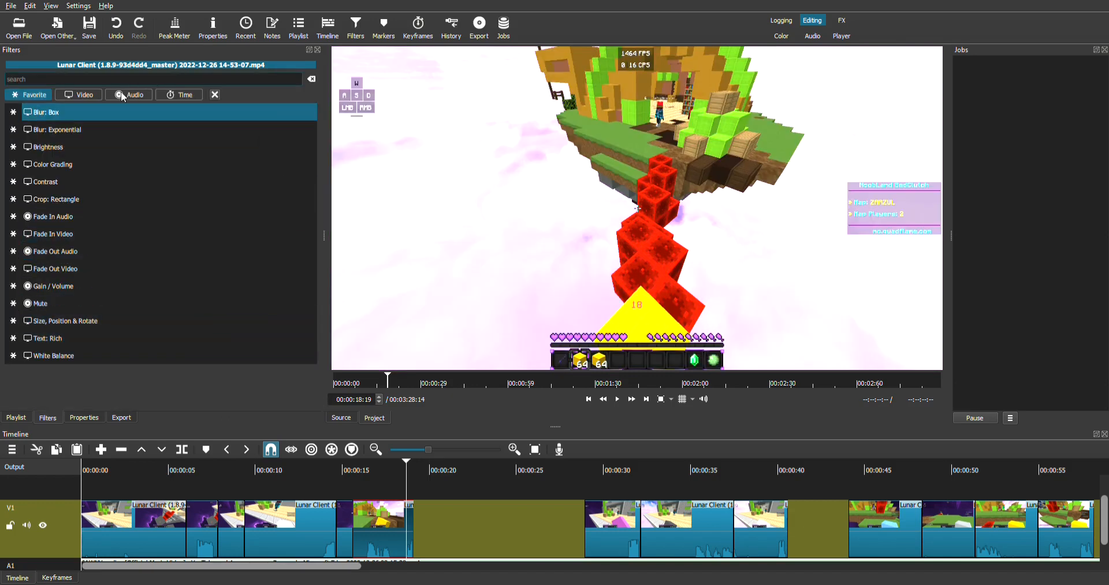
Step: Browse the available video, audio and time filters and return to the favorite filters
left_click(90, 95)
left_click_drag(312, 142, 298, 402)
left_click(138, 94)
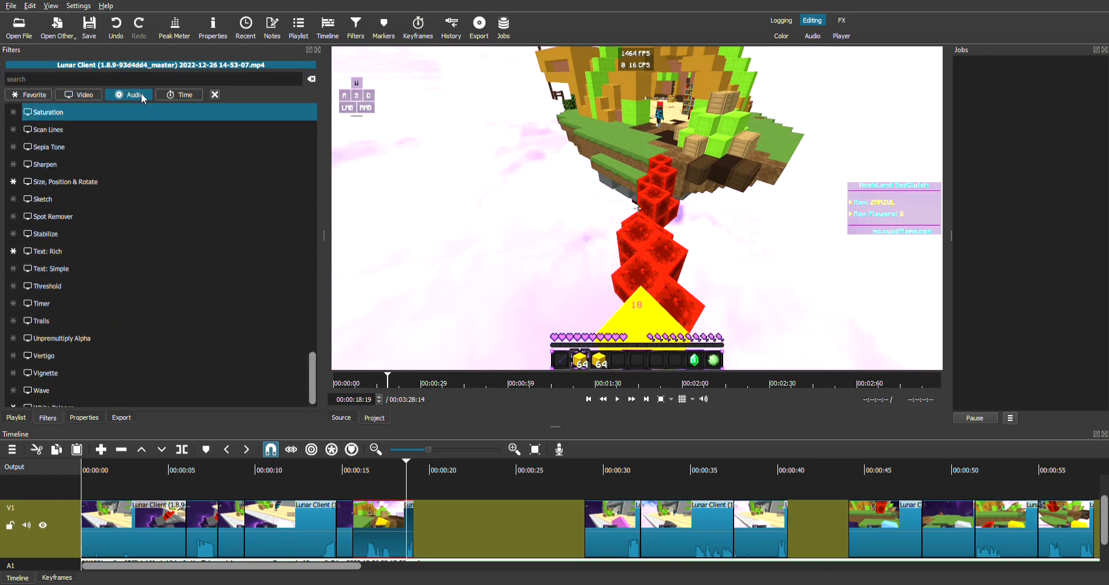
left_click_drag(313, 147, 304, 272)
left_click(201, 95)
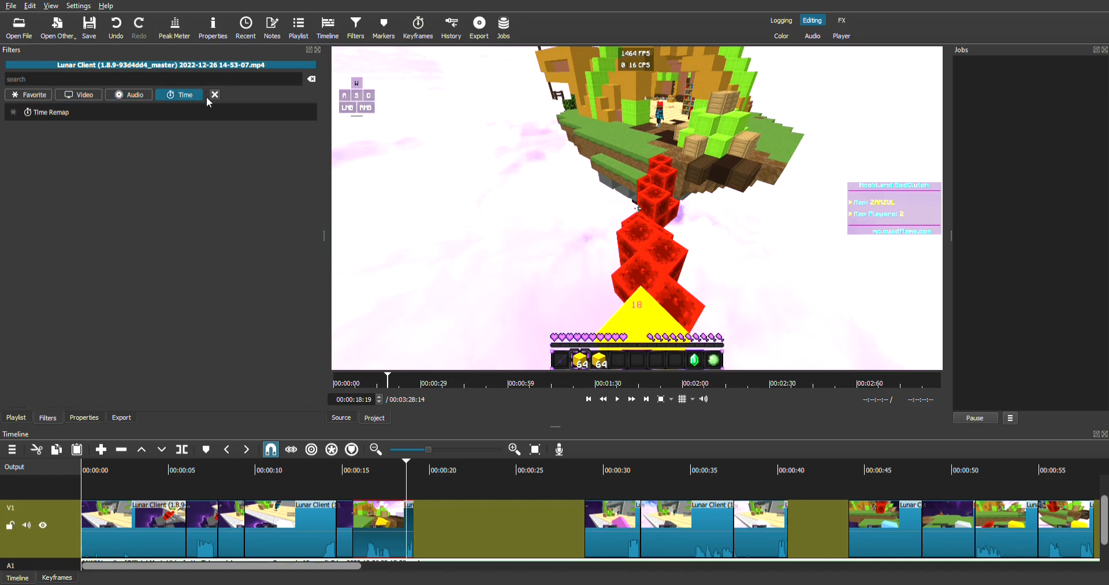
left_click(19, 96)
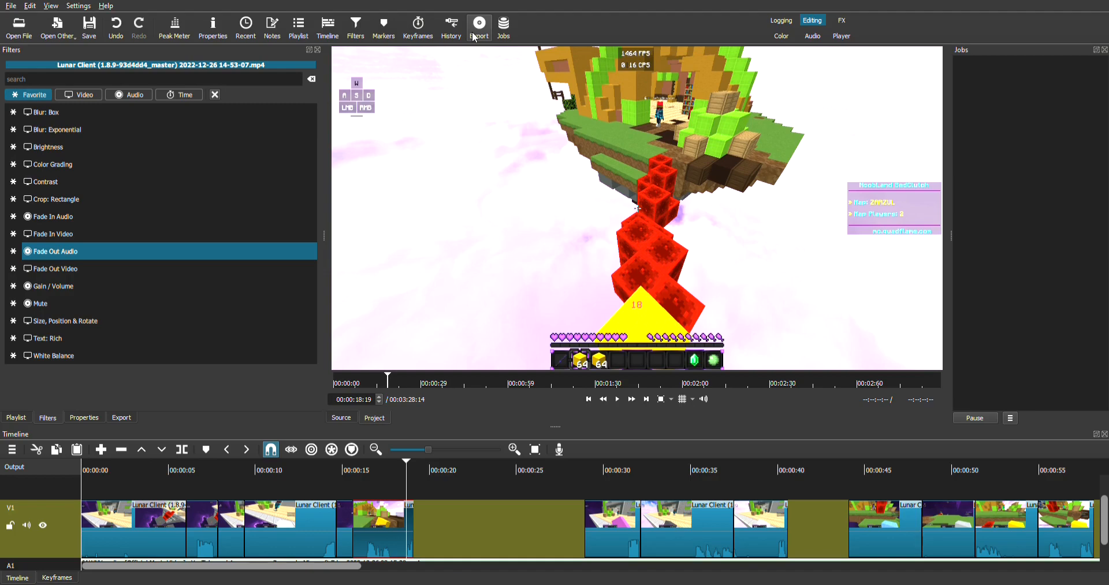
Step: Open the export settings for the timeline
left_click(475, 36)
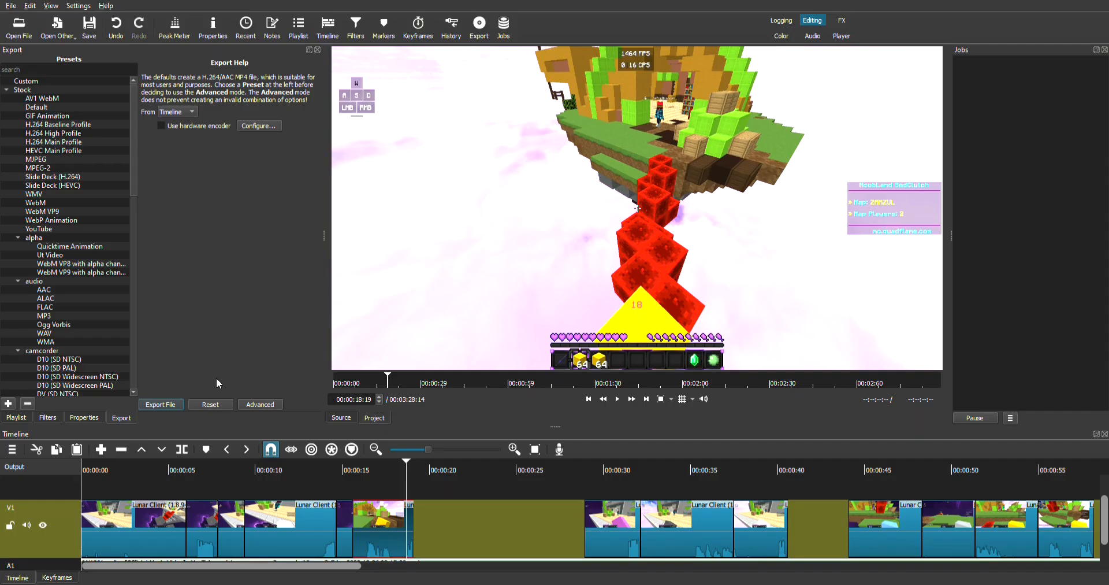